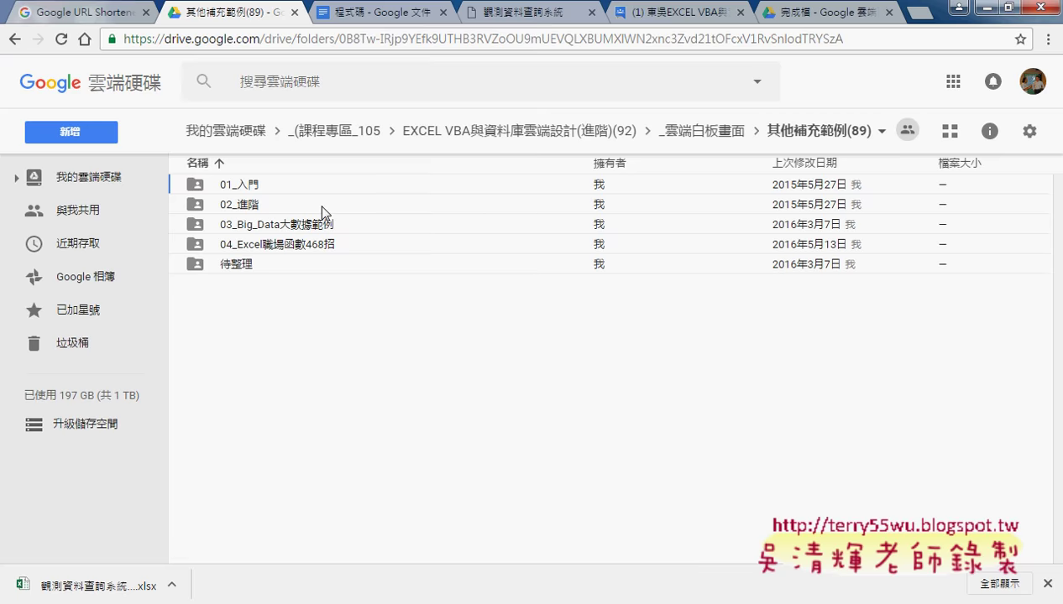
- Go into 02_進階, then _下載網路資料相關, then the 觀測資料查詢系統 example folder
{"action": "double_click", "coordinate": [318, 204]}
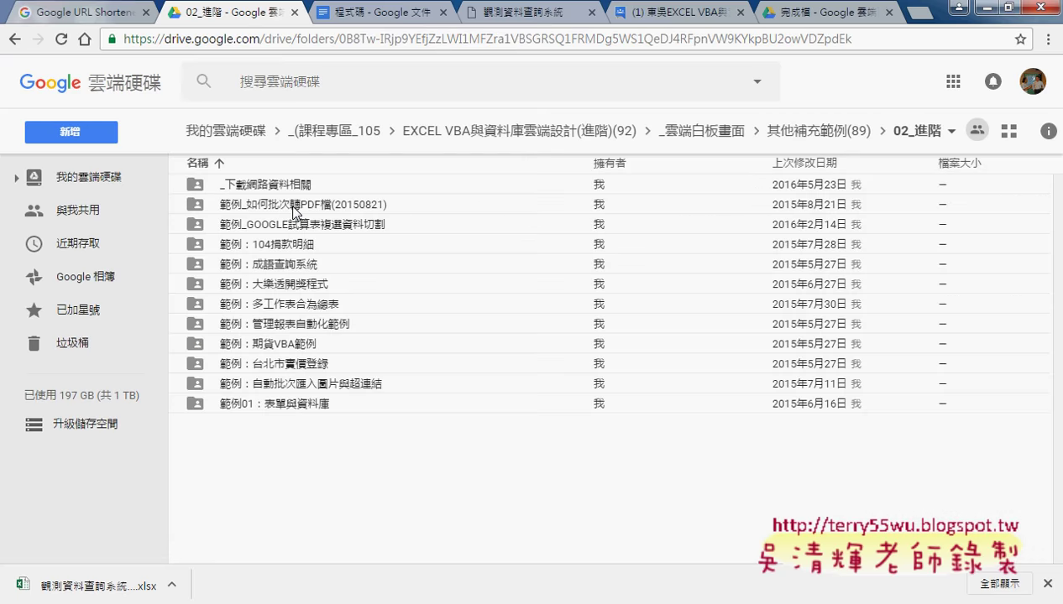
{"action": "double_click", "coordinate": [302, 184]}
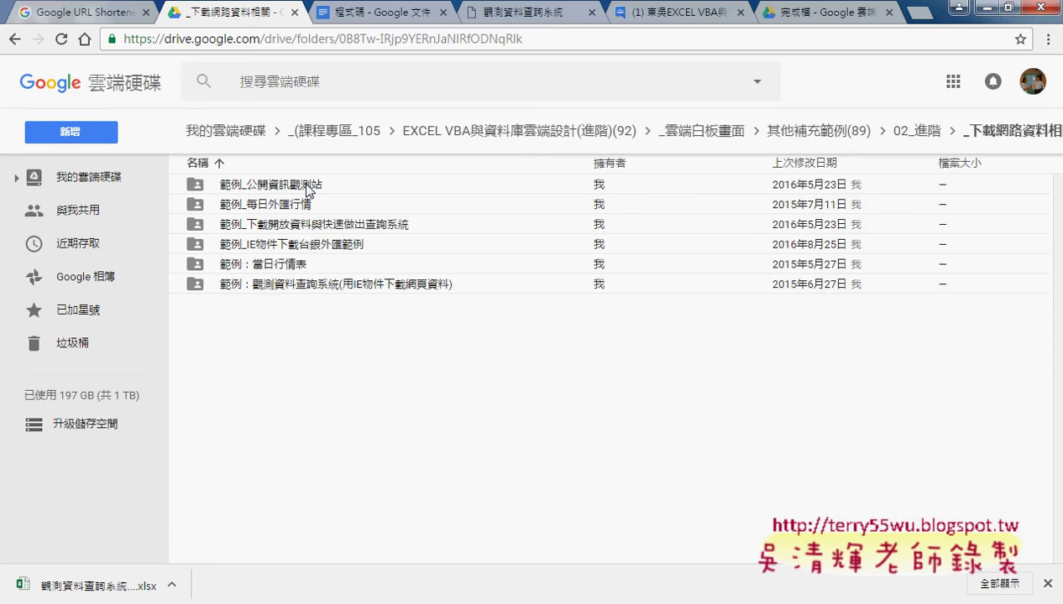
{"action": "left_click", "coordinate": [329, 285]}
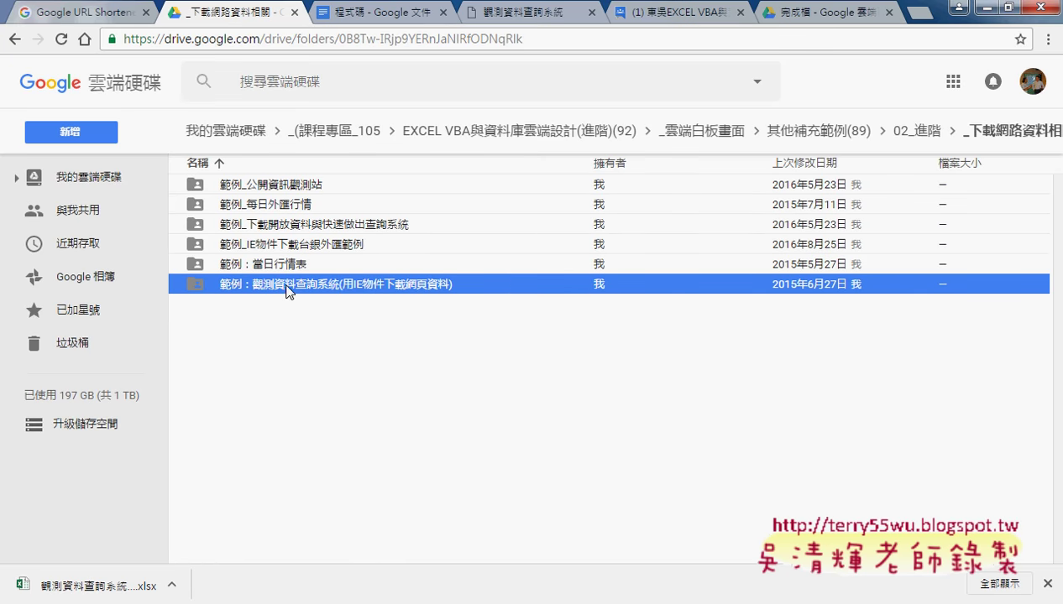
{"action": "double_click", "coordinate": [332, 285]}
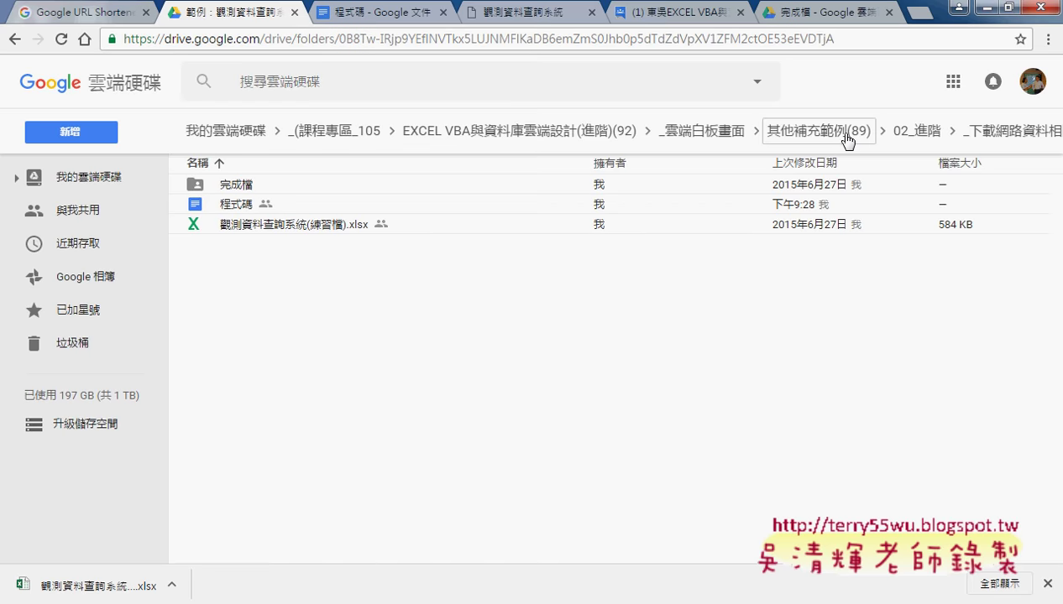
- Download the practice workbook 觀測資料查詢系統(練習檔).xlsx and open it in Excel
{"action": "right_click", "coordinate": [323, 232]}
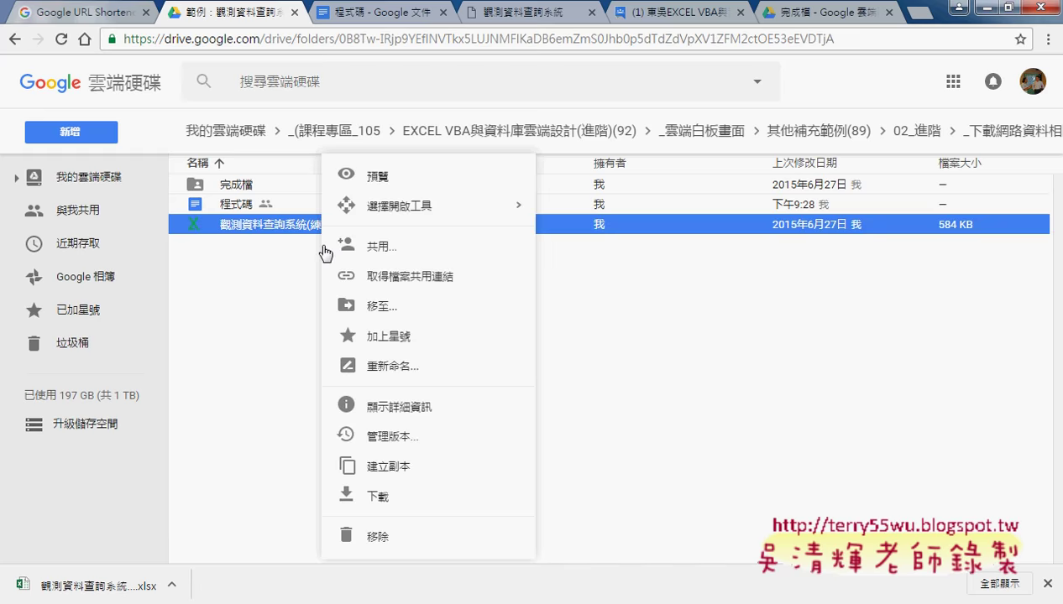
{"action": "key", "text": "Escape"}
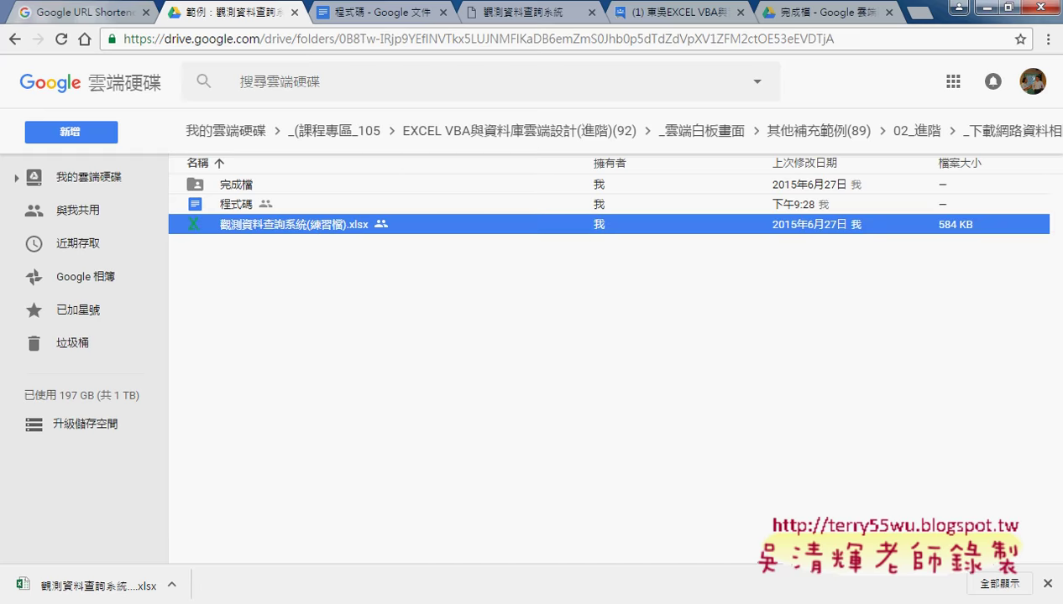
{"action": "left_click", "coordinate": [458, 463]}
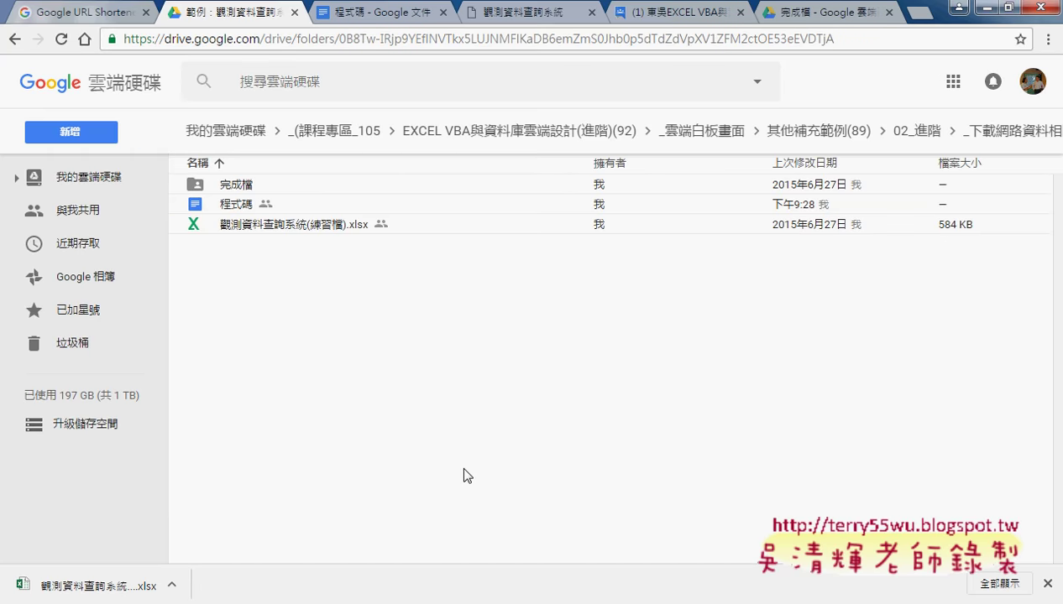
{"action": "left_click", "coordinate": [171, 585]}
{"action": "left_click", "coordinate": [214, 502]}
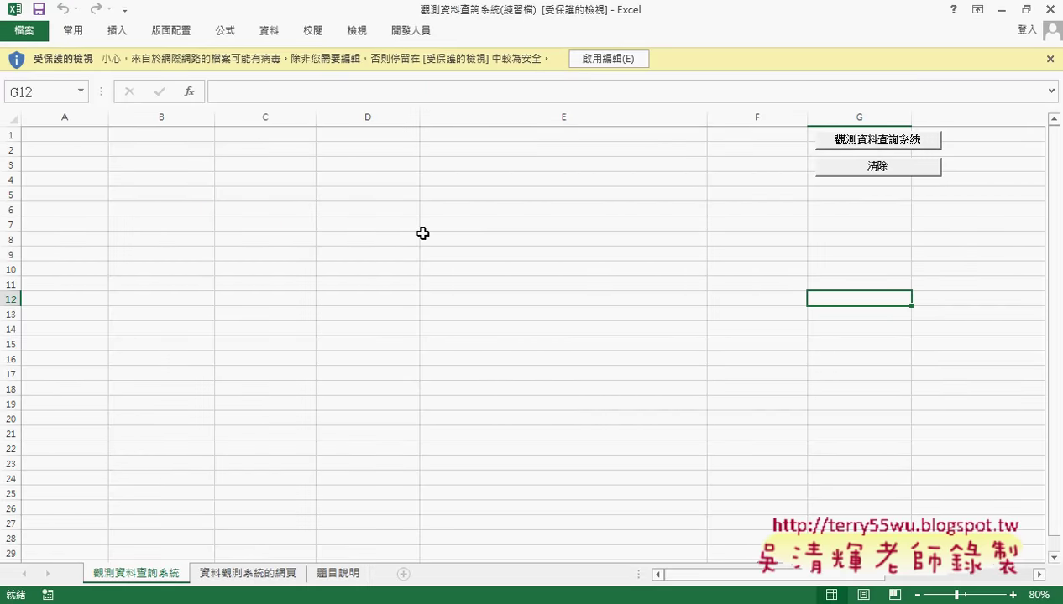
- Enable editing, try the 觀測資料查詢系統 macro button, dismiss its error, and return to Chrome
{"action": "left_click", "coordinate": [601, 60]}
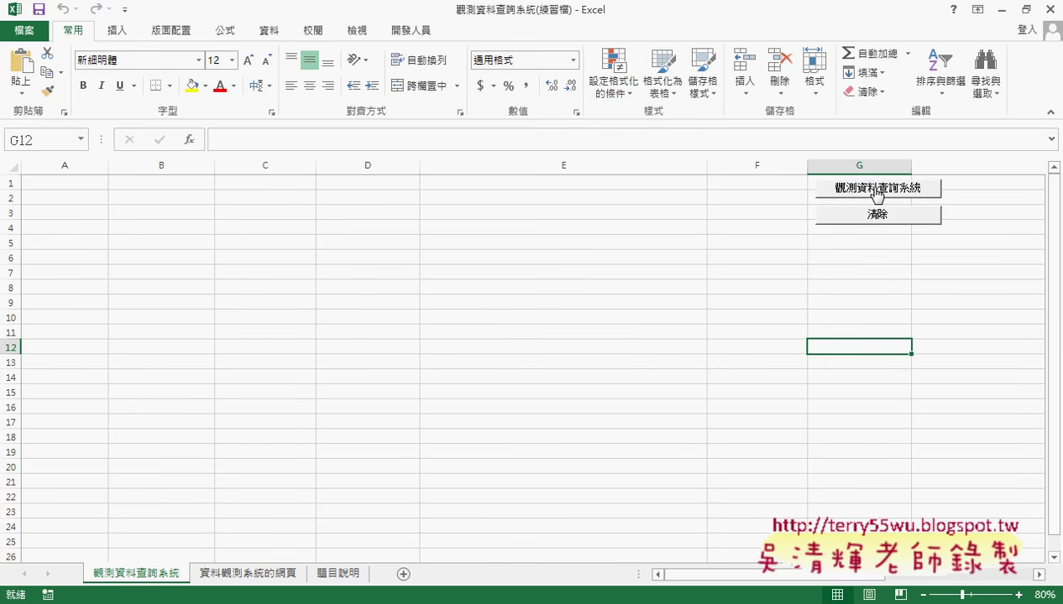
{"action": "left_click", "coordinate": [870, 194]}
{"action": "left_click", "coordinate": [510, 353]}
{"action": "left_click", "coordinate": [177, 521]}
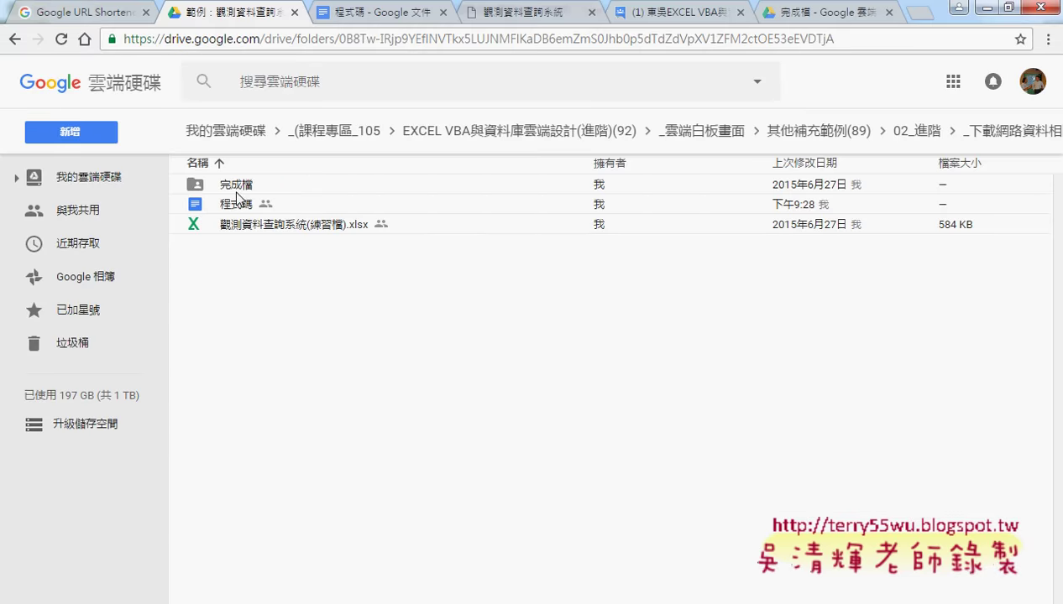
- In the 程式碼 notes, select the jsp ending of the CODiS URL and go to that site
{"action": "left_click", "coordinate": [378, 13]}
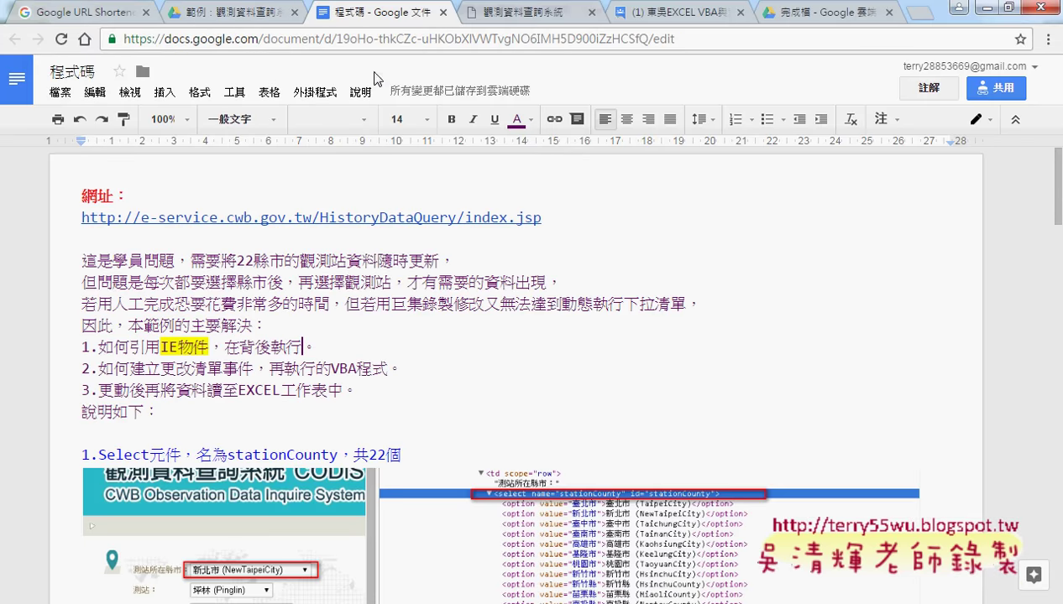
{"action": "left_click", "coordinate": [416, 220]}
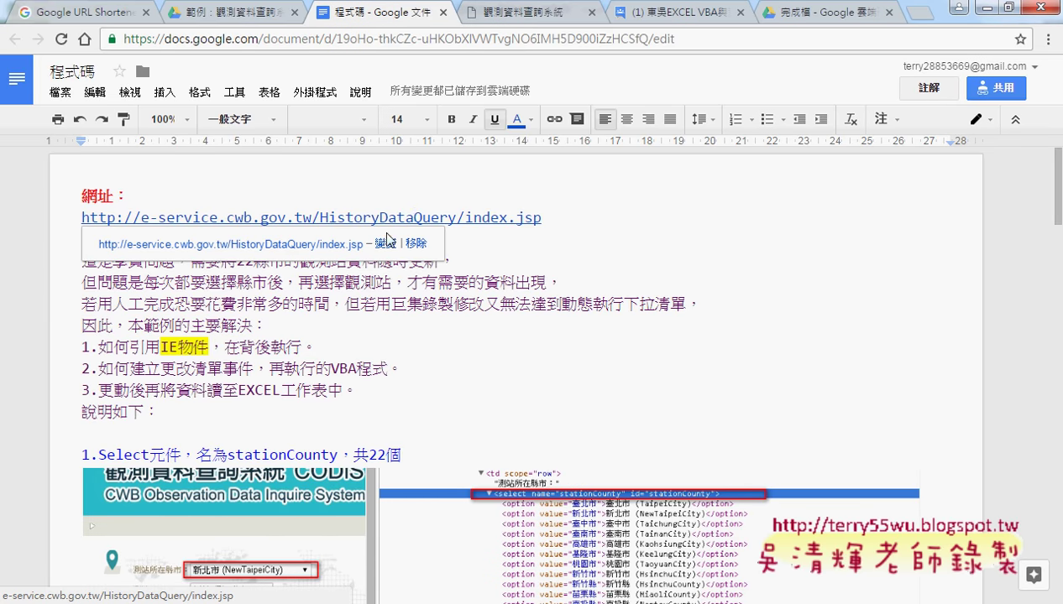
{"action": "left_click_drag", "start_coordinate": [543, 216], "coordinate": [518, 215]}
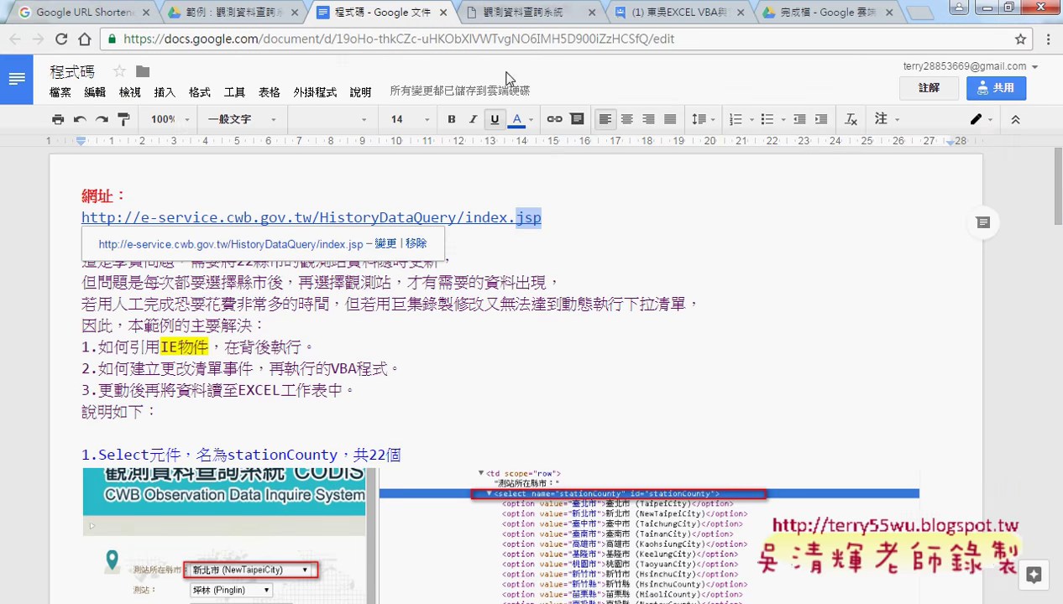
{"action": "left_click", "coordinate": [516, 15]}
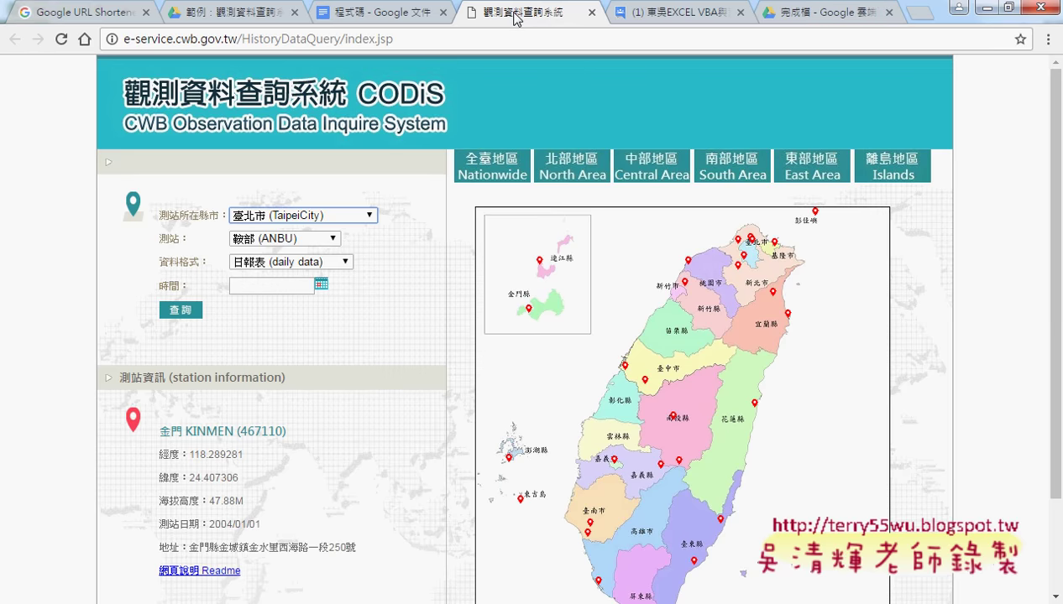
- Choose 臺北市 as the county and 鞍部 ANBU as the station on CODiS
{"action": "scroll", "coordinate": [435, 239], "scroll_direction": "down", "scroll_amount": 1}
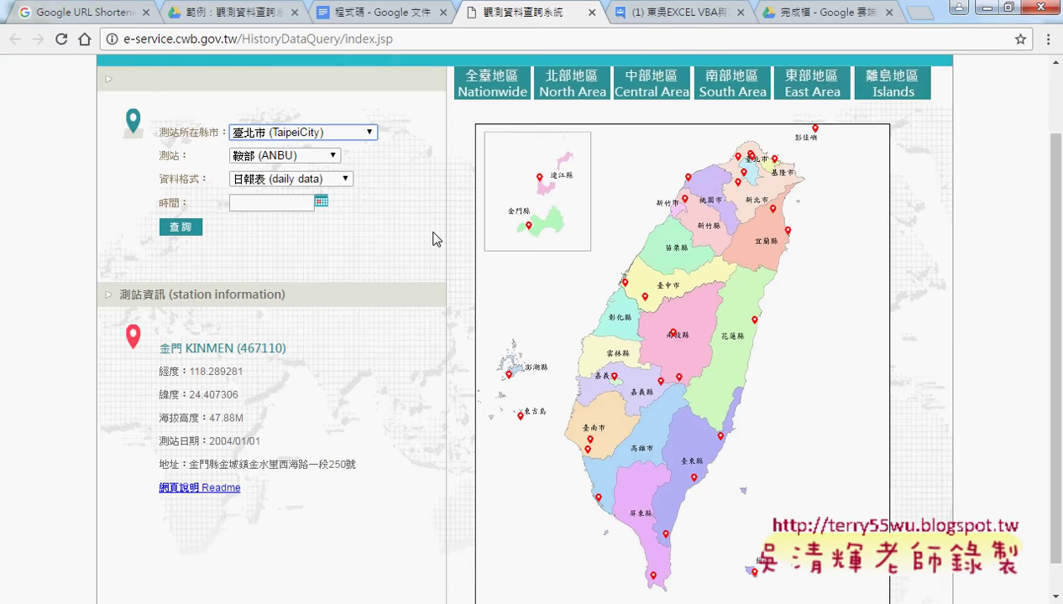
{"action": "left_click", "coordinate": [369, 135]}
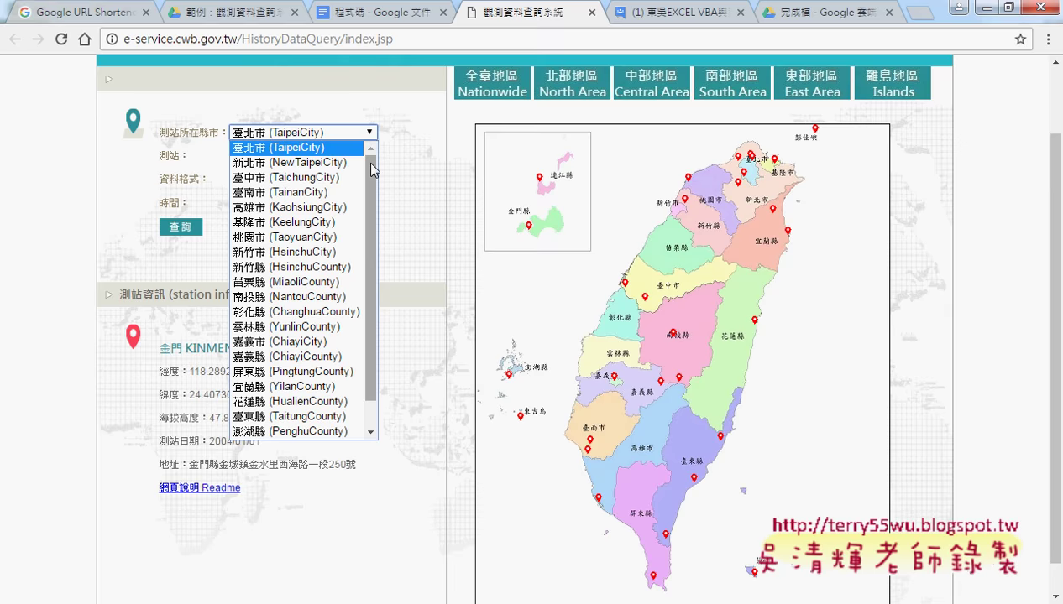
{"action": "scroll", "coordinate": [372, 247], "scroll_direction": "down", "scroll_amount": 1}
{"action": "scroll", "coordinate": [371, 248], "scroll_direction": "up", "scroll_amount": 1}
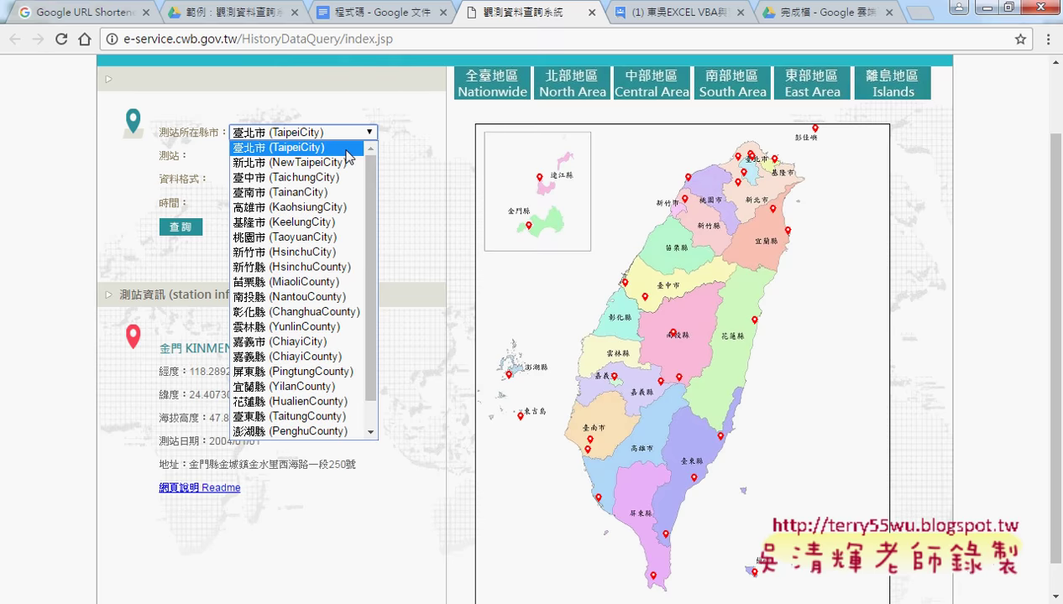
{"action": "left_click", "coordinate": [337, 149]}
{"action": "left_click", "coordinate": [326, 158]}
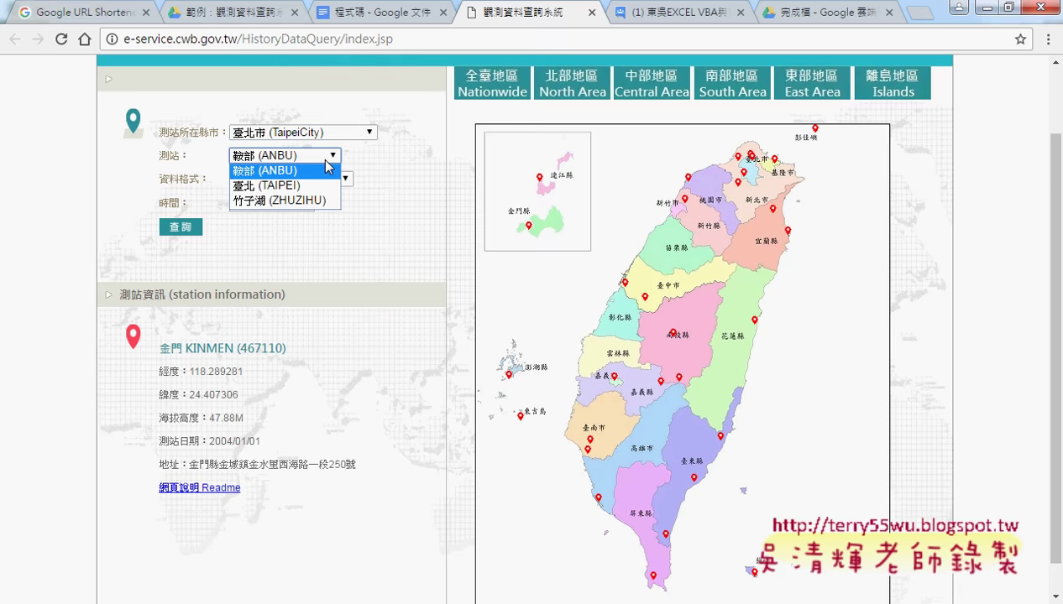
{"action": "left_click", "coordinate": [255, 169]}
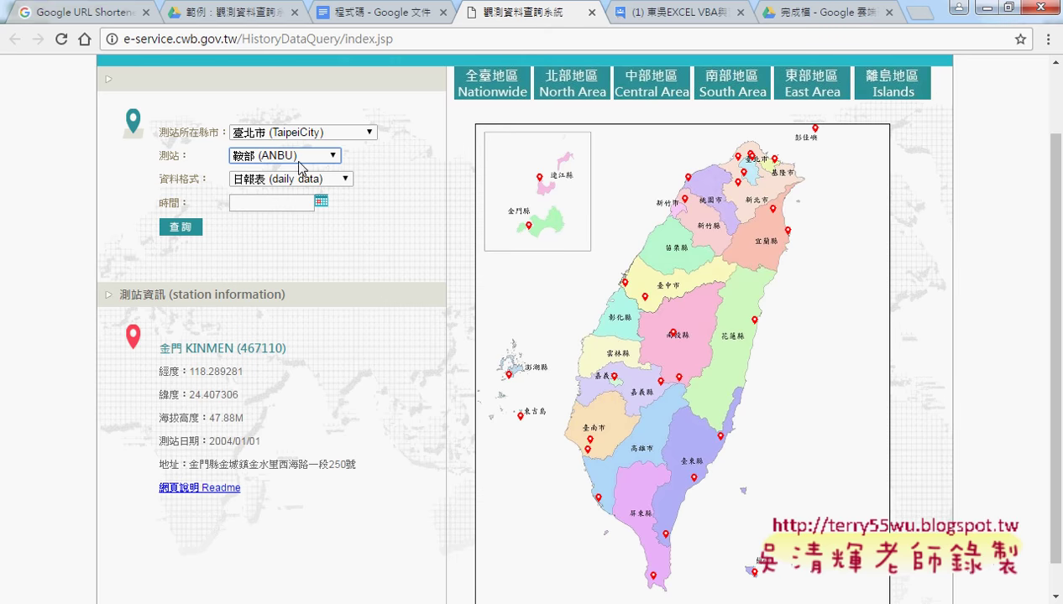
- Compare the 臺北 and 竹子湖 stations, return to 鞍部, and select its station information
{"action": "left_click", "coordinate": [299, 156]}
{"action": "left_click", "coordinate": [287, 190]}
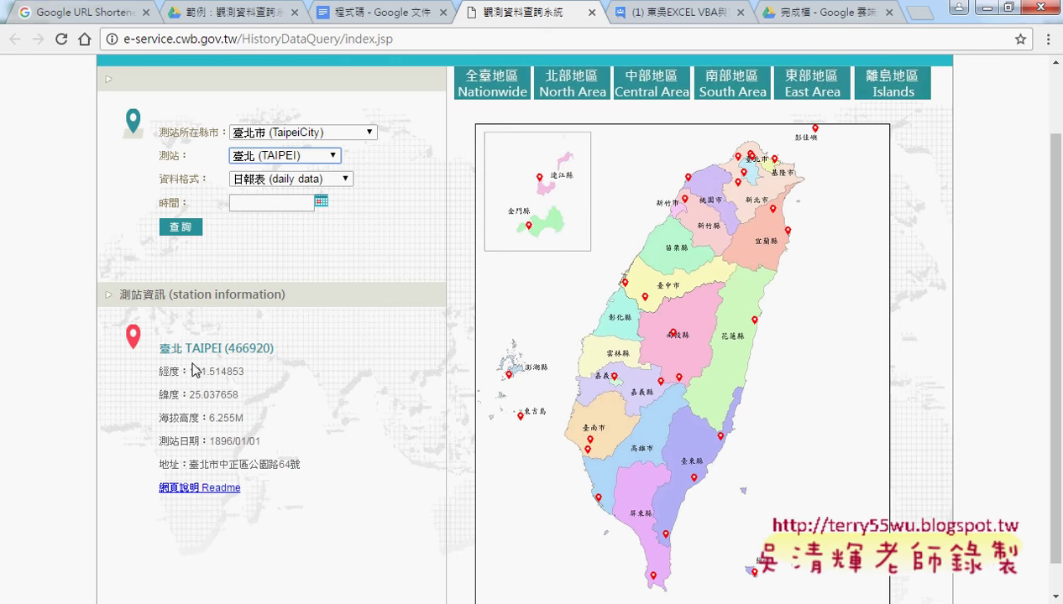
{"action": "left_click", "coordinate": [299, 154]}
{"action": "left_click", "coordinate": [290, 170]}
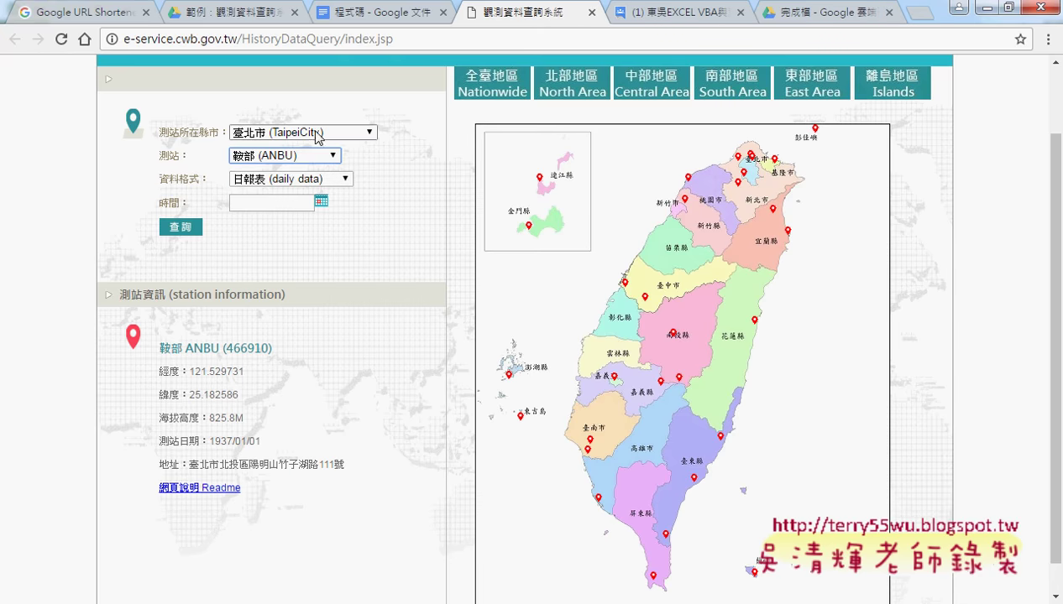
{"action": "left_click", "coordinate": [303, 156]}
{"action": "left_click", "coordinate": [287, 186]}
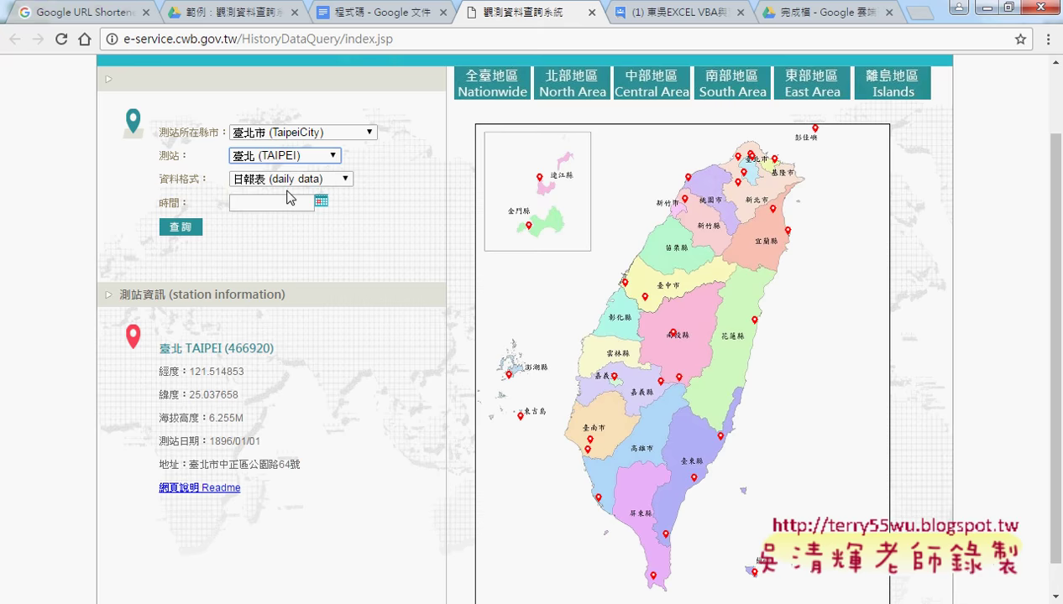
{"action": "left_click", "coordinate": [286, 156]}
{"action": "left_click", "coordinate": [282, 202]}
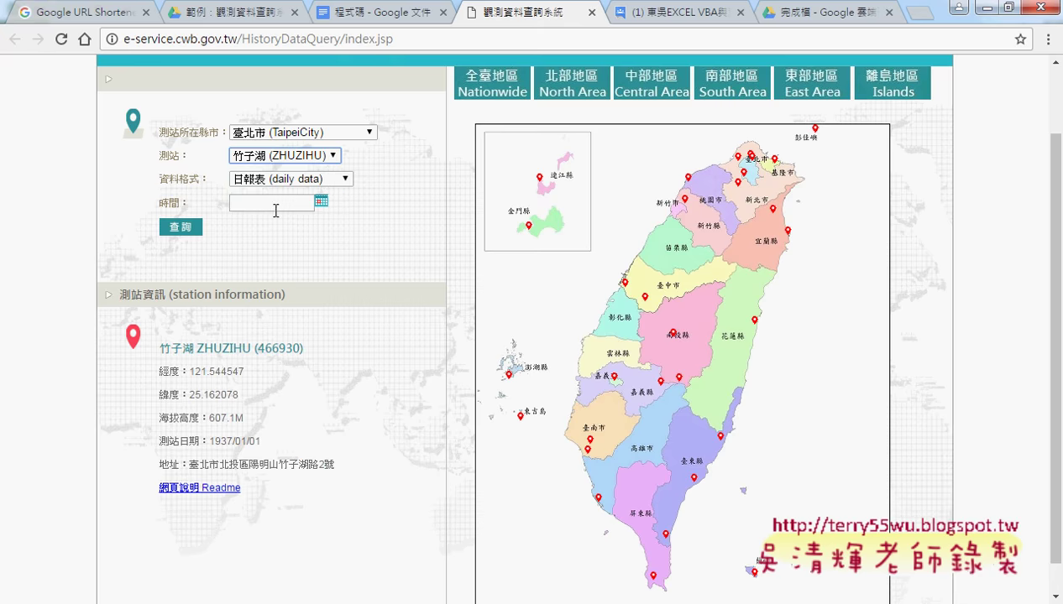
{"action": "left_click", "coordinate": [265, 156]}
{"action": "left_click", "coordinate": [266, 169]}
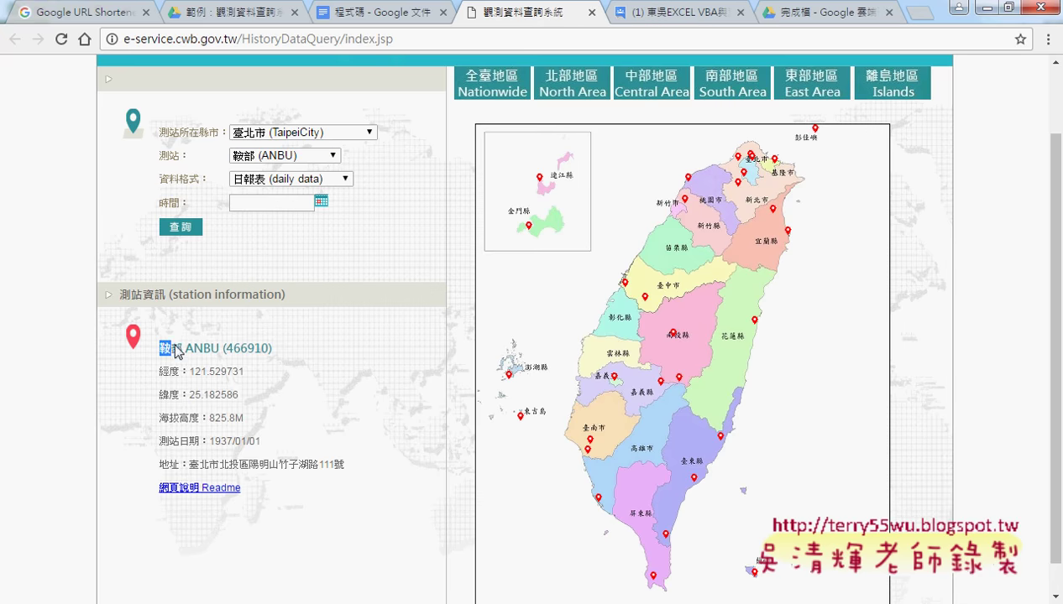
{"action": "left_click_drag", "start_coordinate": [153, 349], "coordinate": [342, 467]}
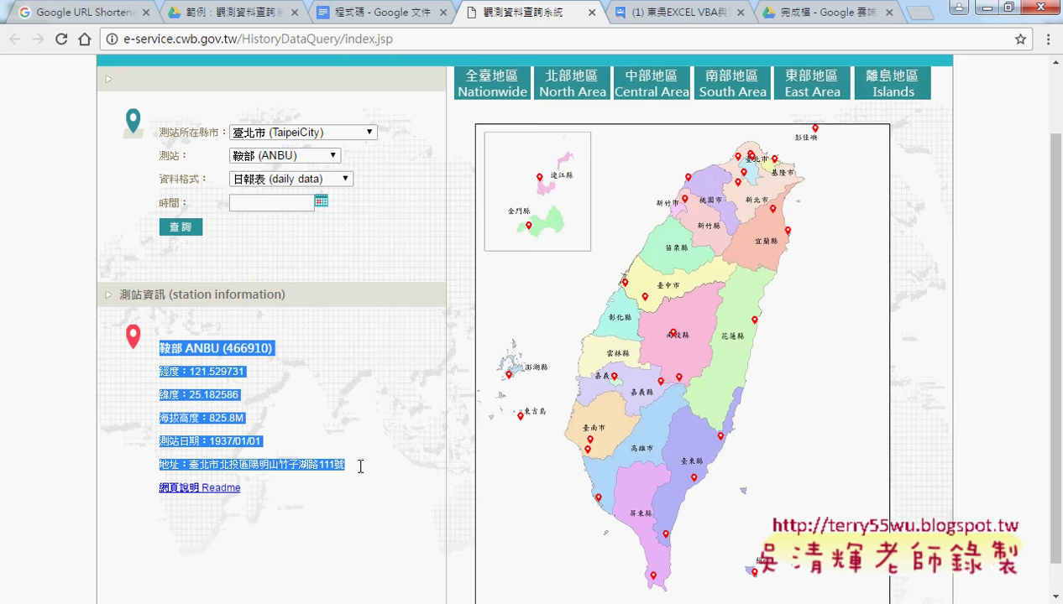
{"action": "right_click", "coordinate": [293, 470]}
{"action": "left_click", "coordinate": [343, 481]}
{"action": "key", "text": "alt+Tab"}
{"action": "left_click", "coordinate": [80, 186]}
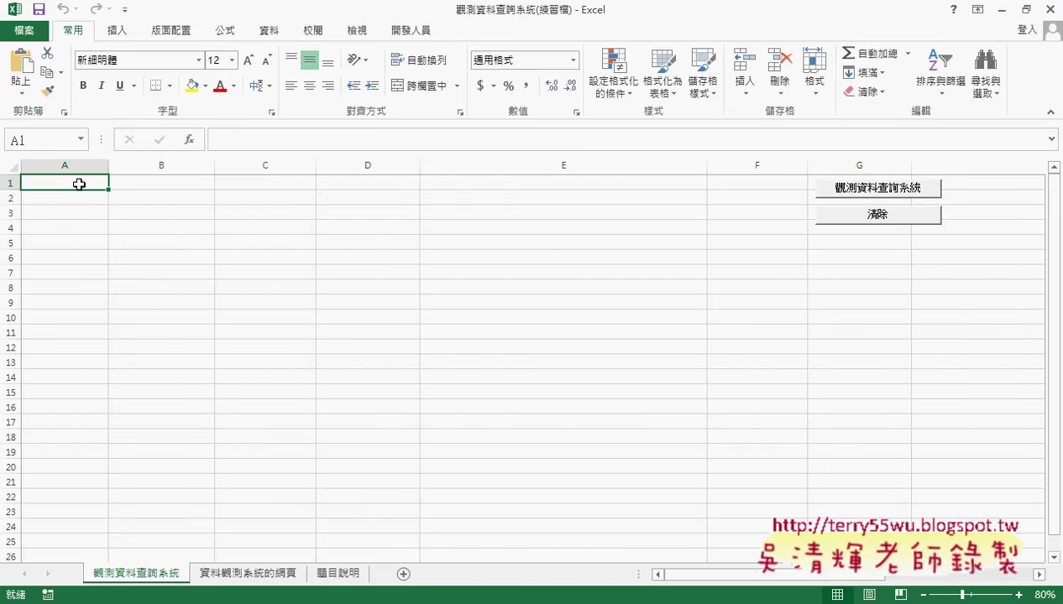
{"action": "right_click", "coordinate": [81, 184]}
{"action": "left_click", "coordinate": [156, 279]}
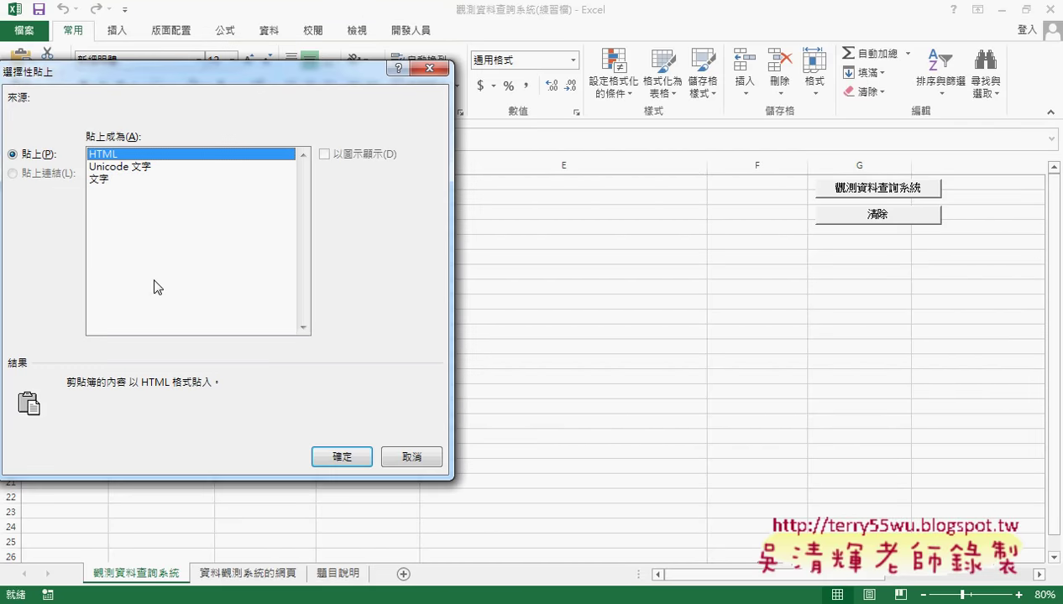
{"action": "left_click", "coordinate": [434, 460]}
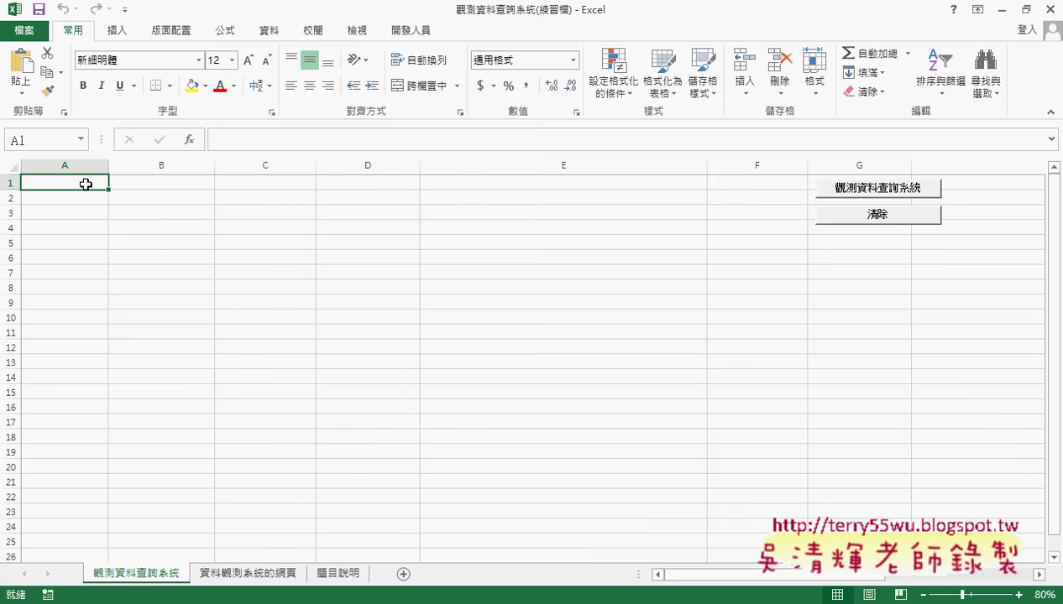
{"action": "right_click", "coordinate": [84, 183]}
{"action": "left_click", "coordinate": [171, 277]}
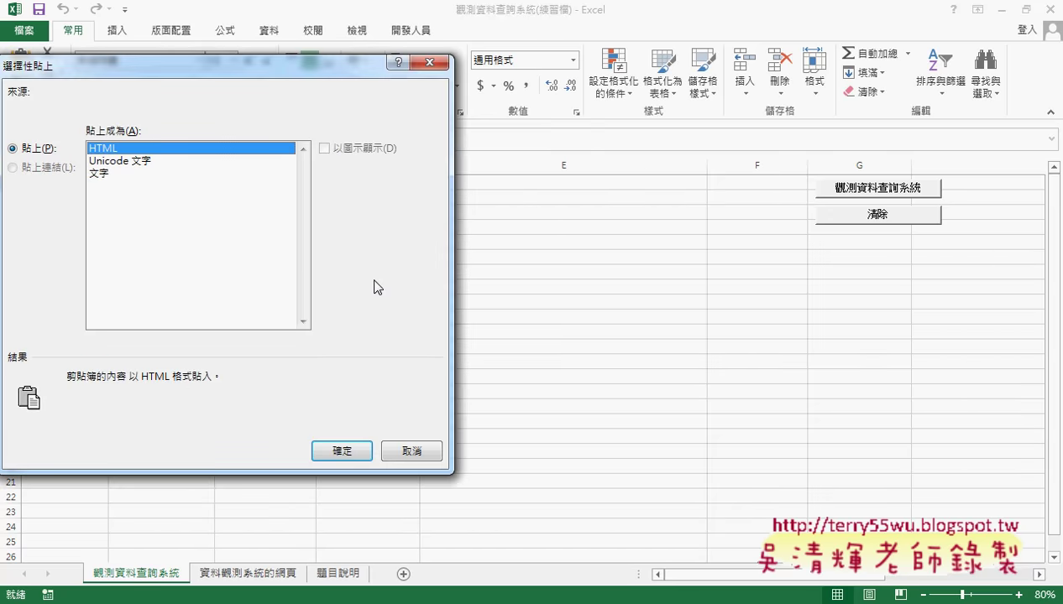
{"action": "left_click_drag", "start_coordinate": [280, 67], "coordinate": [563, 67]}
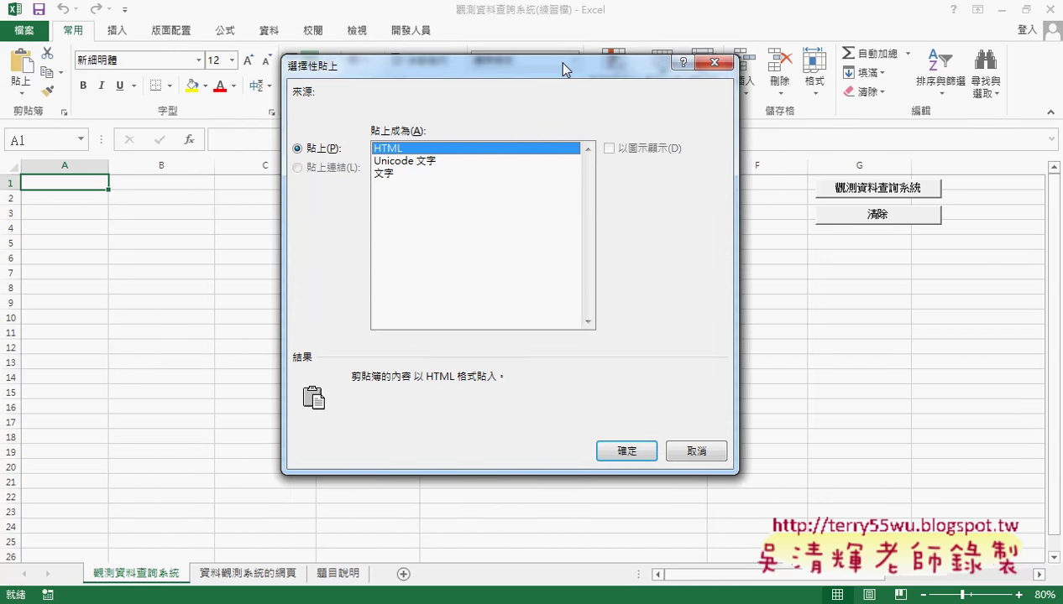
{"action": "left_click", "coordinate": [418, 175]}
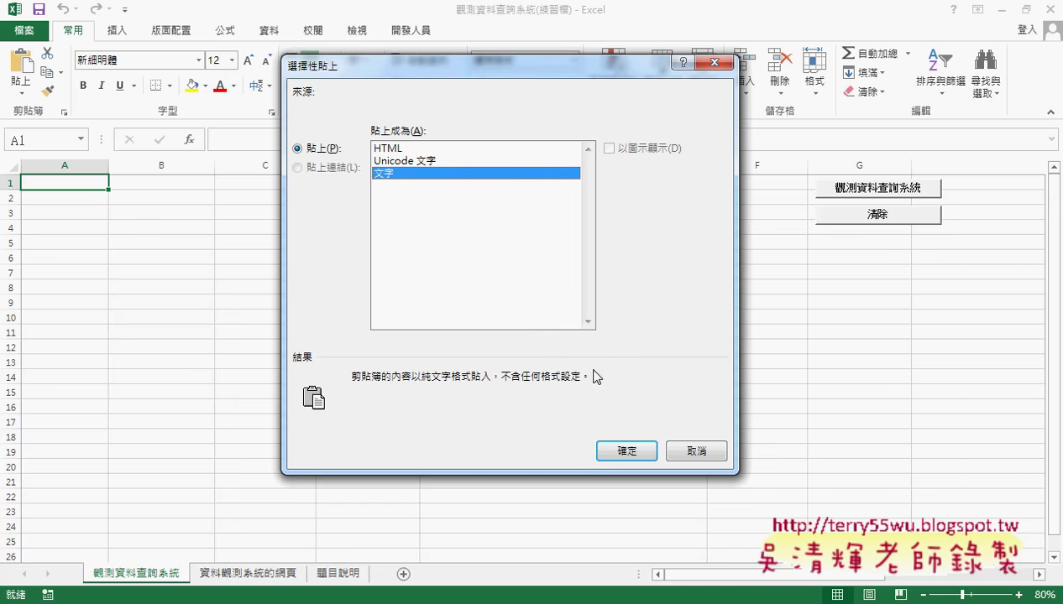
{"action": "left_click", "coordinate": [628, 453]}
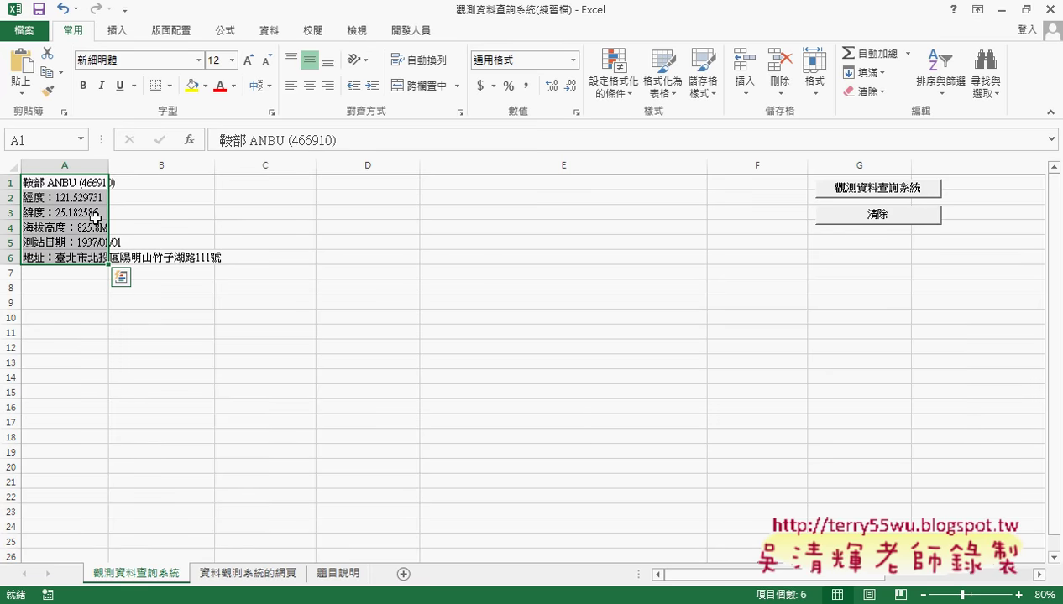
{"action": "right_click", "coordinate": [96, 219]}
{"action": "left_click", "coordinate": [142, 227]}
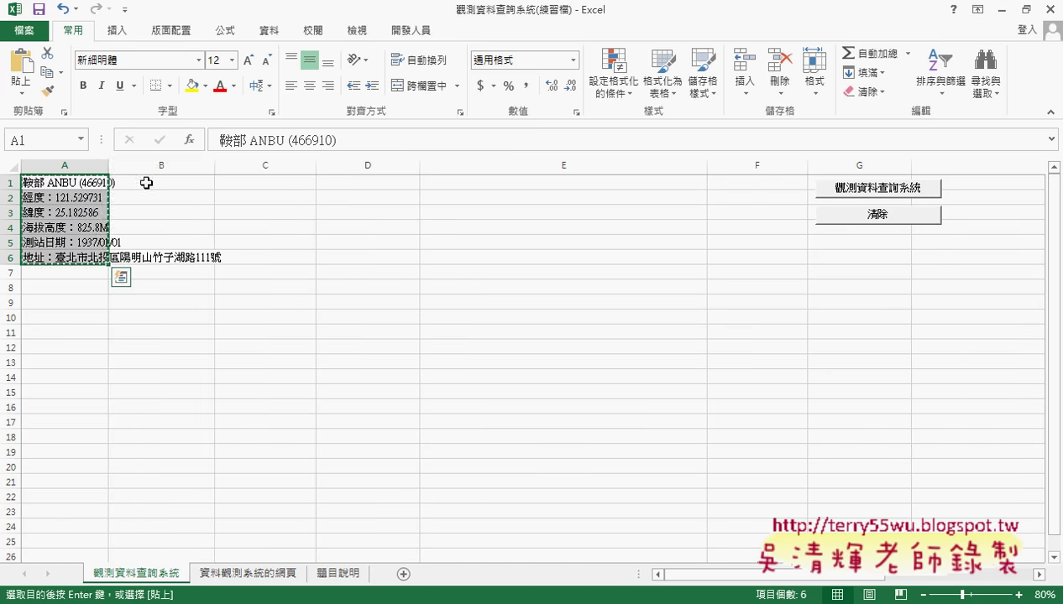
{"action": "left_click", "coordinate": [165, 181]}
{"action": "right_click", "coordinate": [165, 180]}
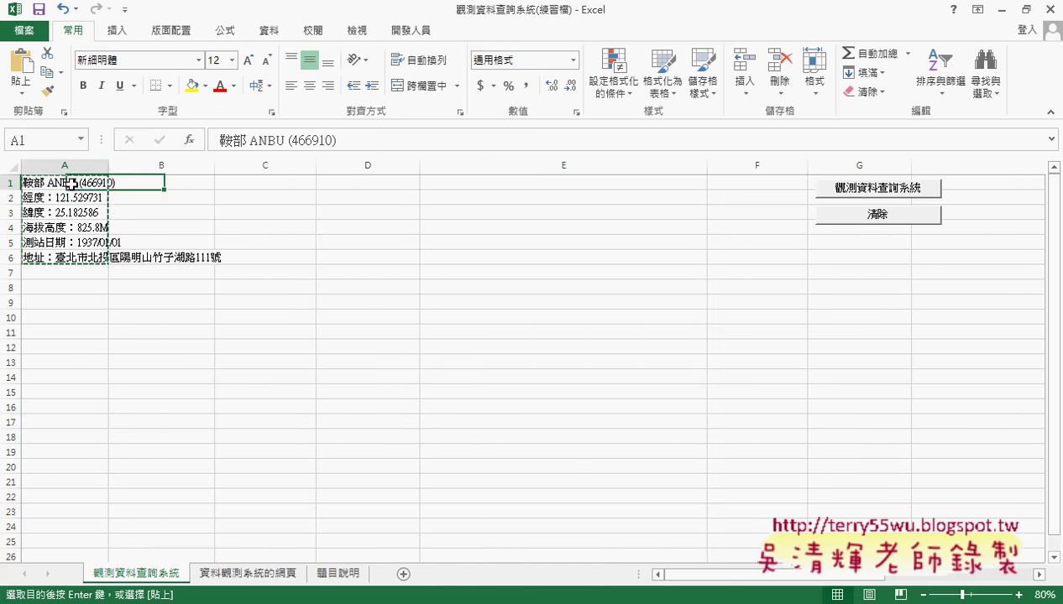
{"action": "left_click_drag", "start_coordinate": [72, 181], "coordinate": [81, 251]}
{"action": "key", "text": "ctrl+v"}
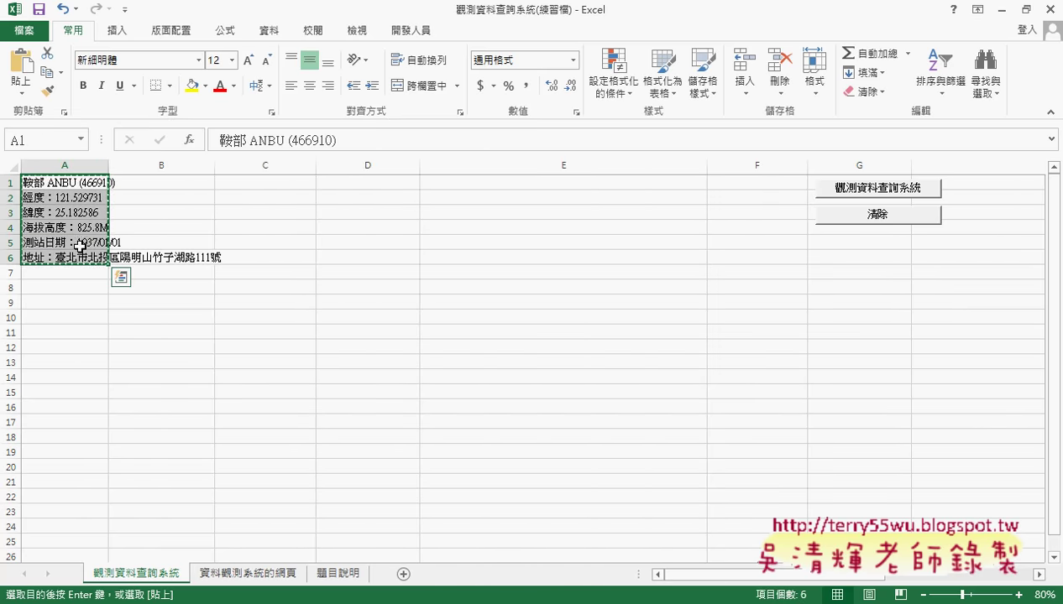
{"action": "left_click", "coordinate": [178, 181]}
{"action": "right_click", "coordinate": [178, 180]}
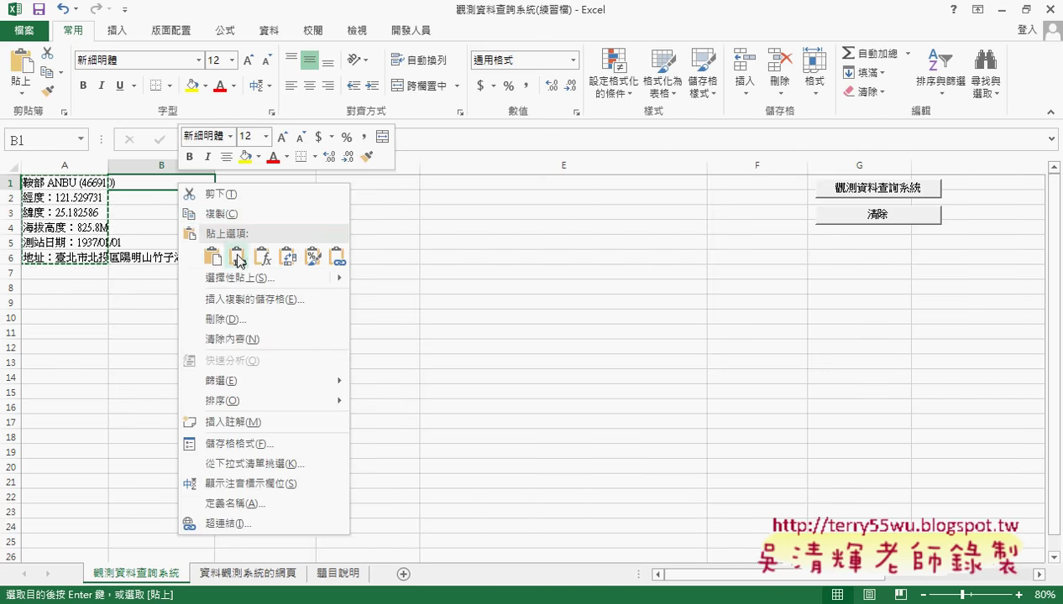
{"action": "mouse_move", "coordinate": [252, 278]}
{"action": "left_click", "coordinate": [403, 440]}
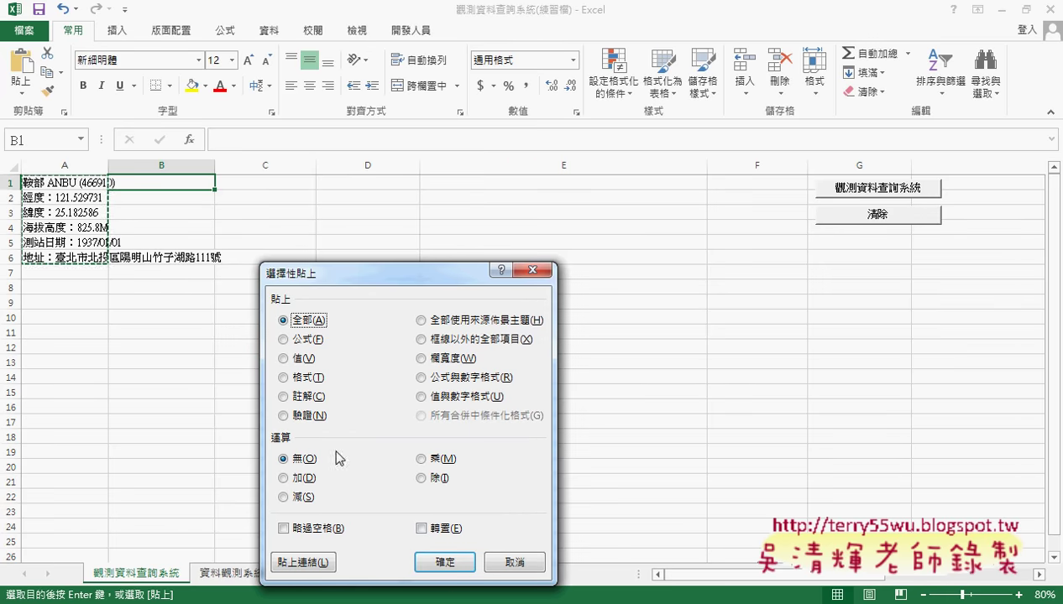
{"action": "left_click", "coordinate": [445, 527]}
{"action": "left_click", "coordinate": [445, 561]}
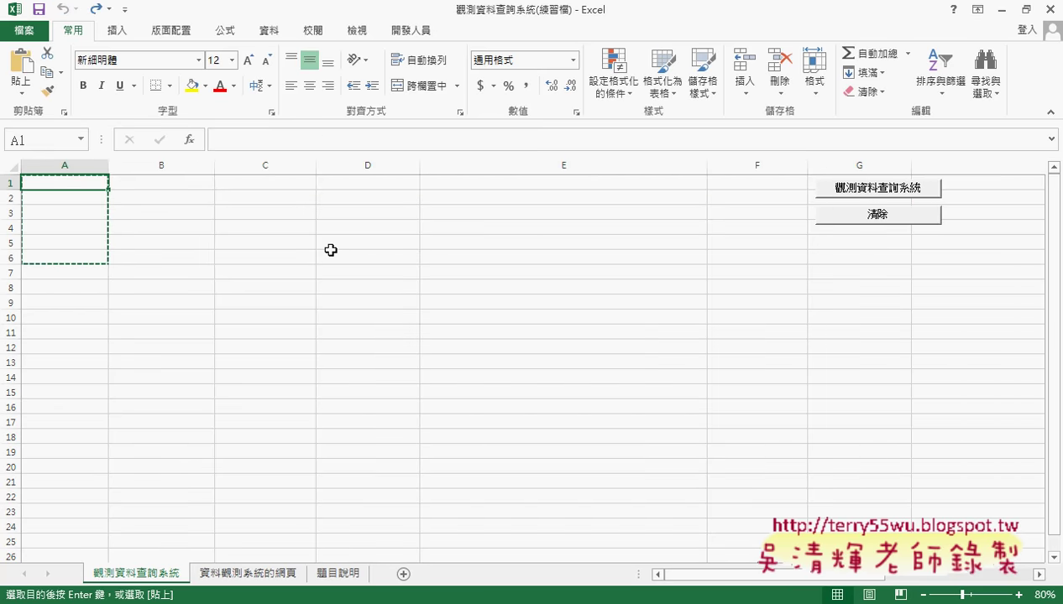
- On CODiS, try 新北市, then 臺中市 with the 梧棲 WUQI station
{"action": "key", "text": "alt+Tab"}
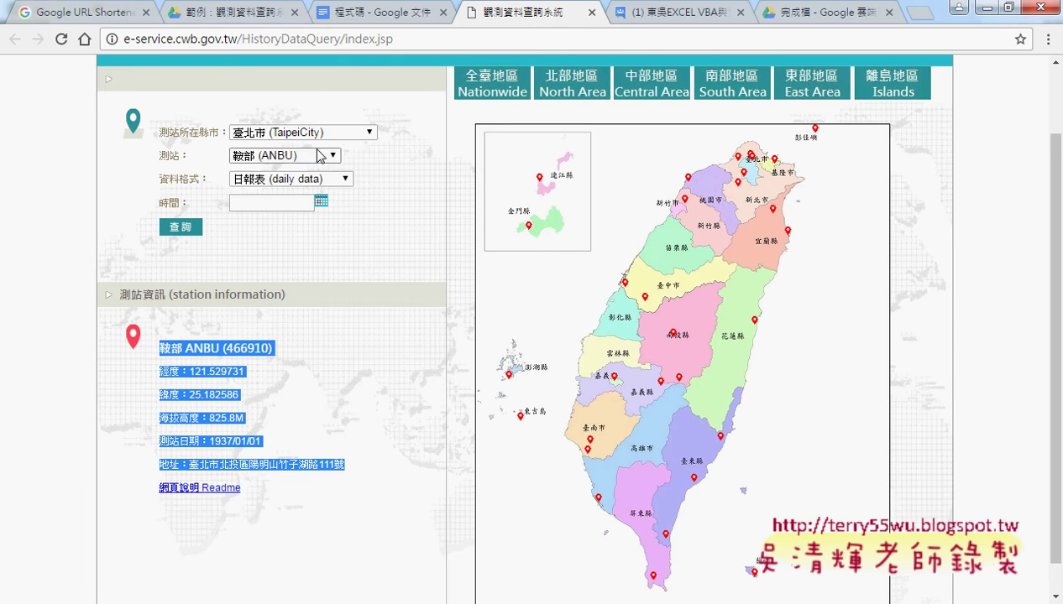
{"action": "left_click", "coordinate": [324, 134]}
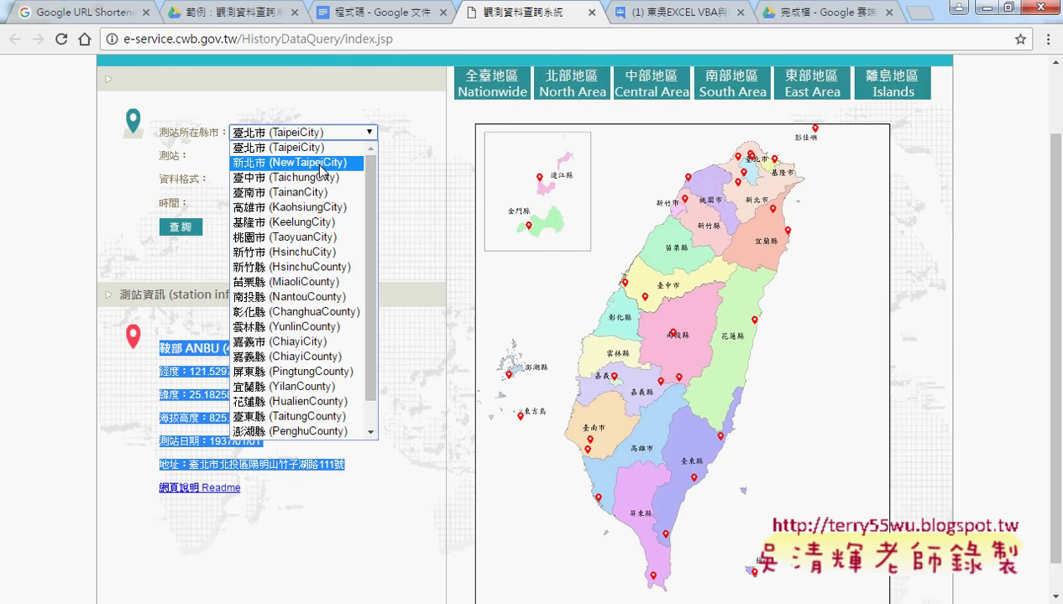
{"action": "left_click", "coordinate": [323, 163]}
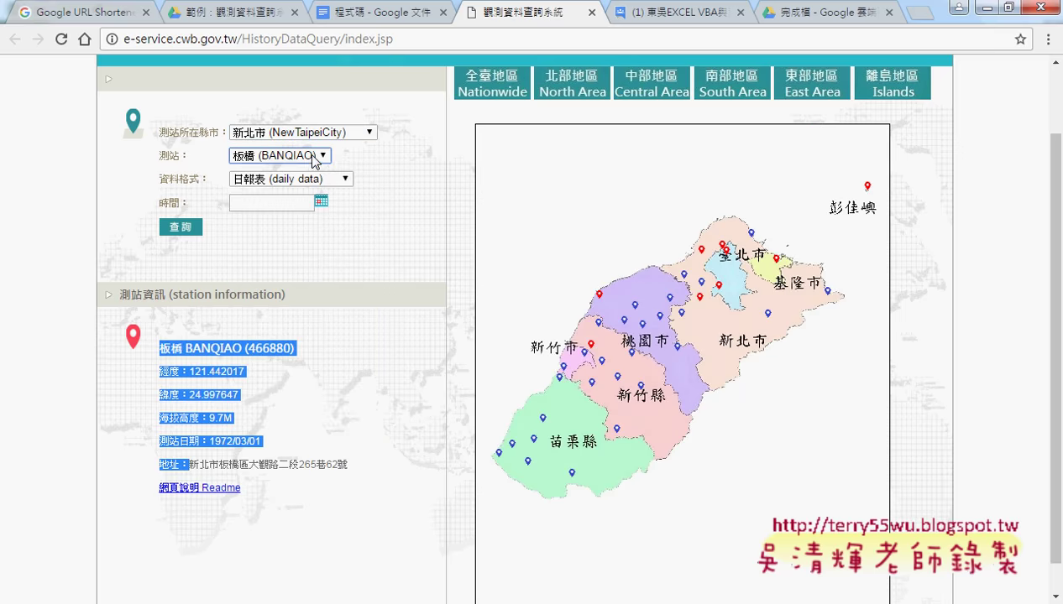
{"action": "left_click", "coordinate": [317, 135]}
{"action": "left_click", "coordinate": [302, 175]}
{"action": "left_click", "coordinate": [298, 156]}
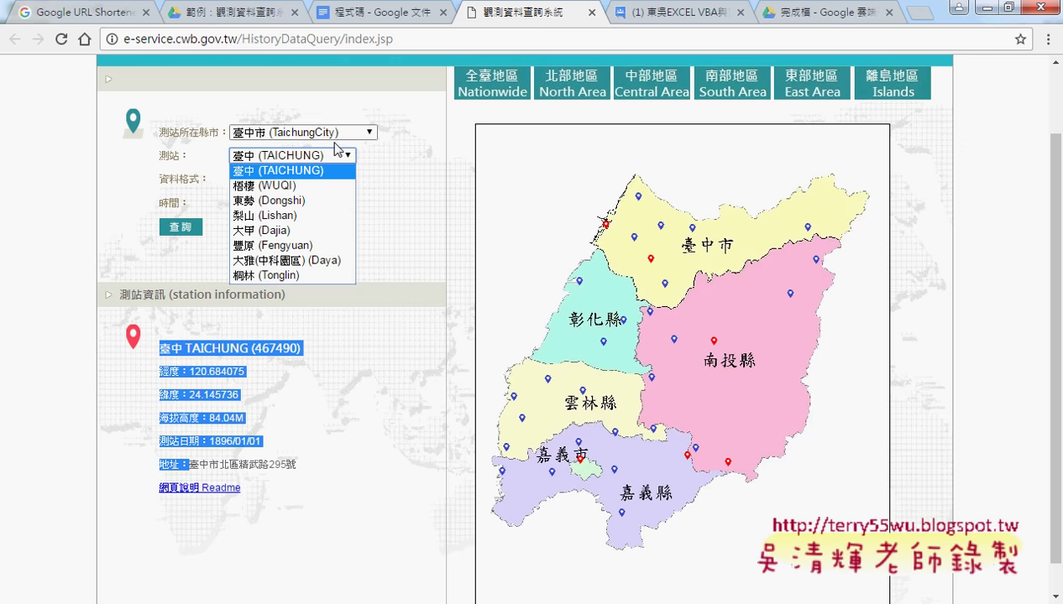
{"action": "left_click", "coordinate": [268, 185]}
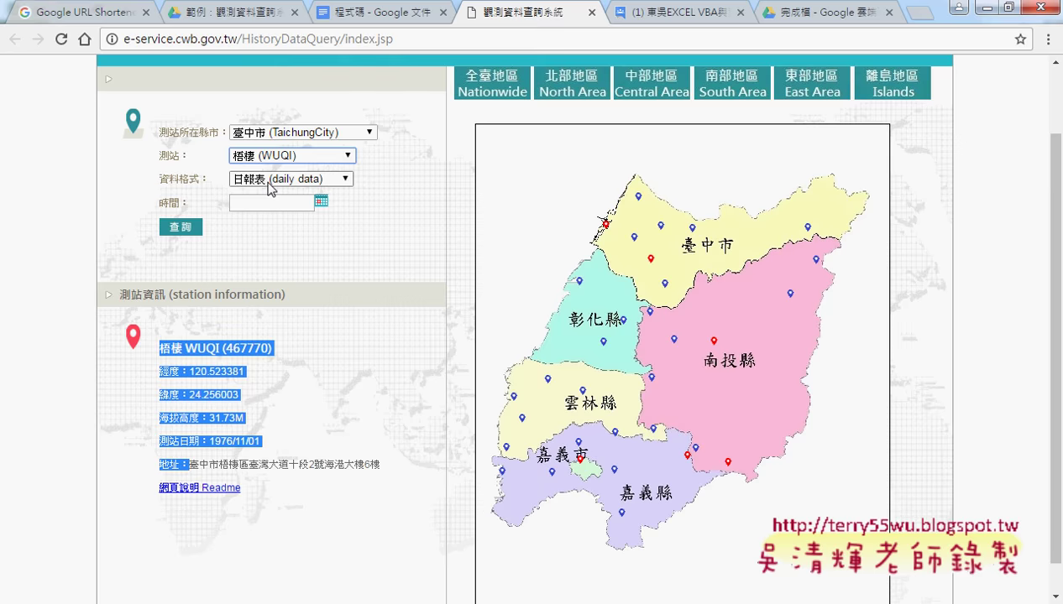
- Switch back to 臺北市, pick the 竹子湖 ZHUZIHU station, and open developer tools with F12
{"action": "left_click", "coordinate": [330, 133]}
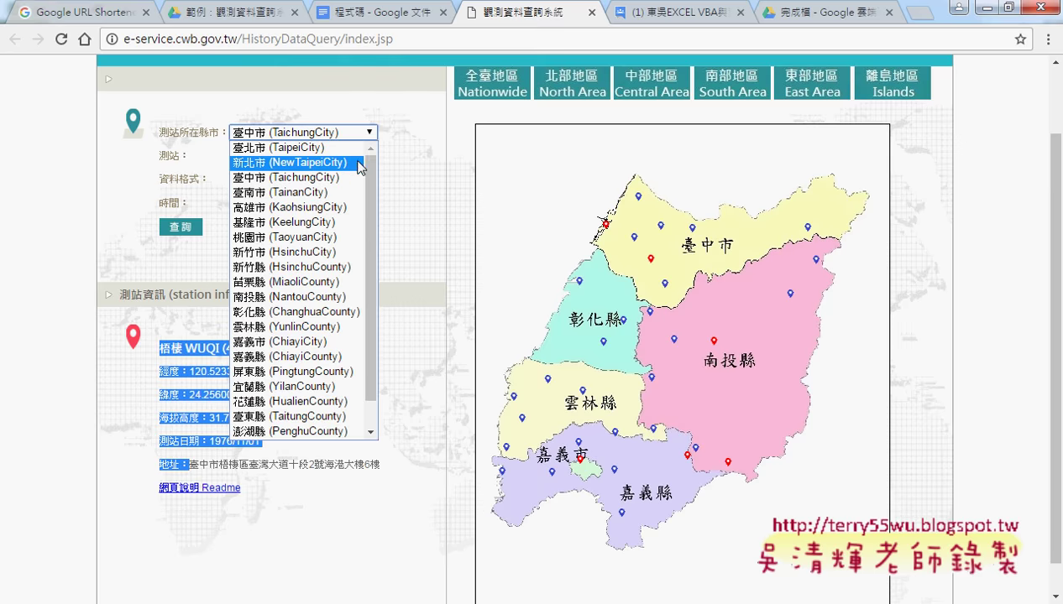
{"action": "left_click", "coordinate": [364, 147]}
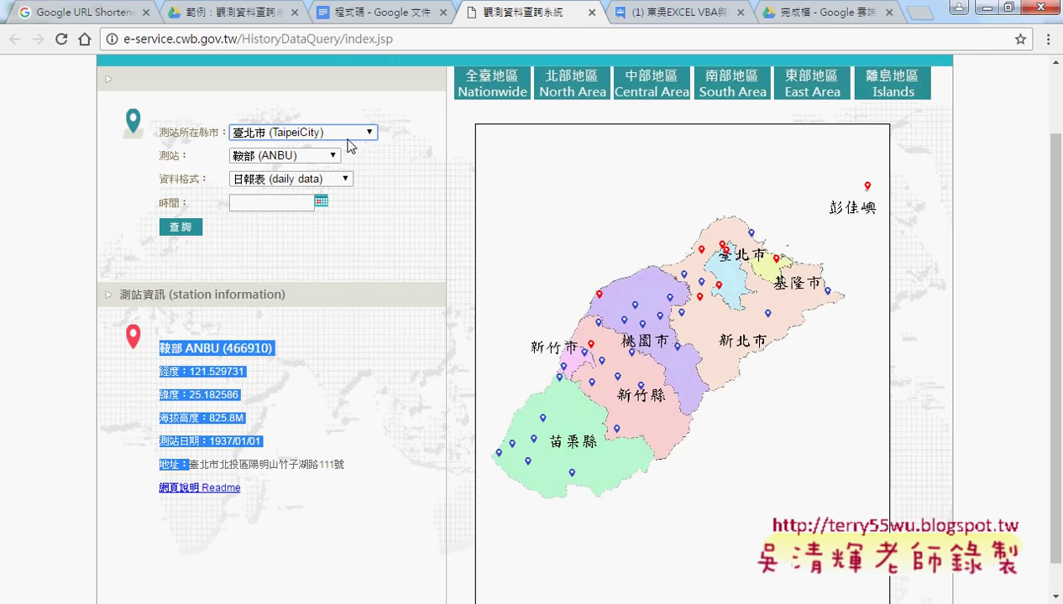
{"action": "left_click", "coordinate": [316, 160]}
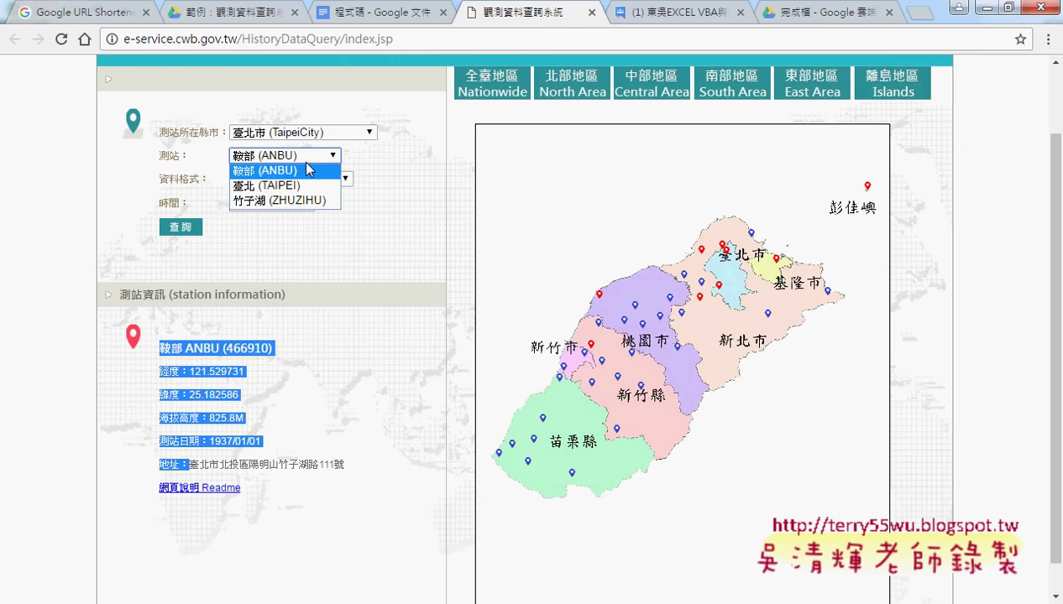
{"action": "left_click", "coordinate": [308, 164]}
{"action": "left_click", "coordinate": [308, 164]}
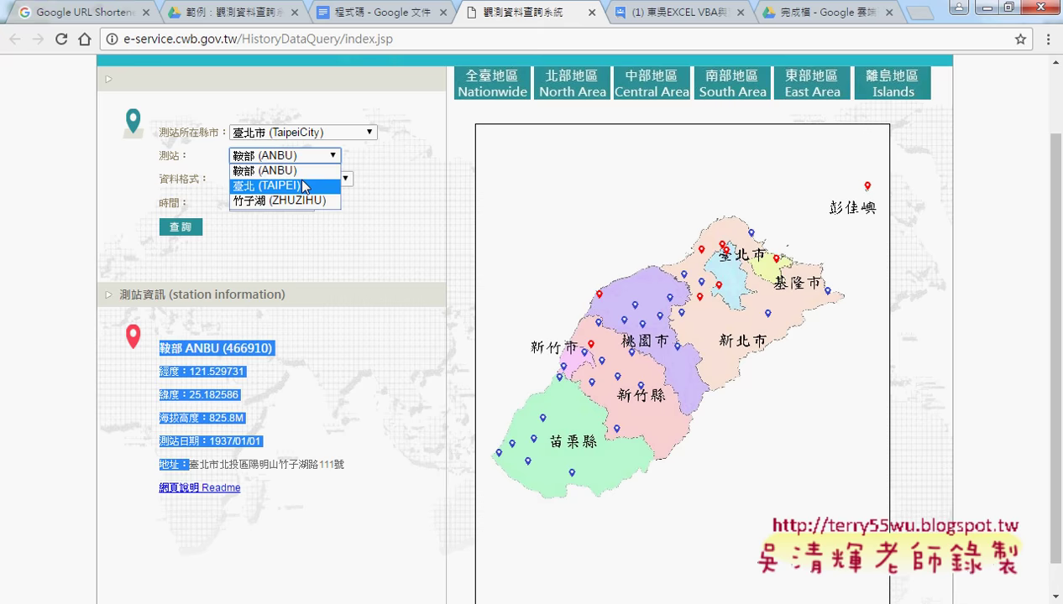
{"action": "left_click", "coordinate": [302, 186]}
{"action": "left_click", "coordinate": [307, 165]}
{"action": "left_click", "coordinate": [305, 202]}
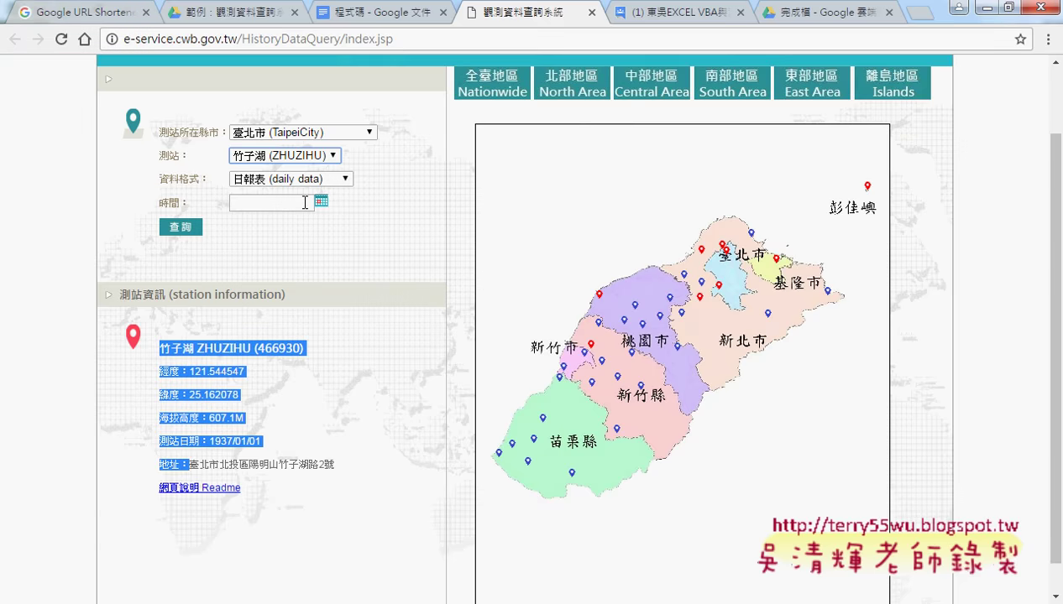
{"action": "key", "text": "F12"}
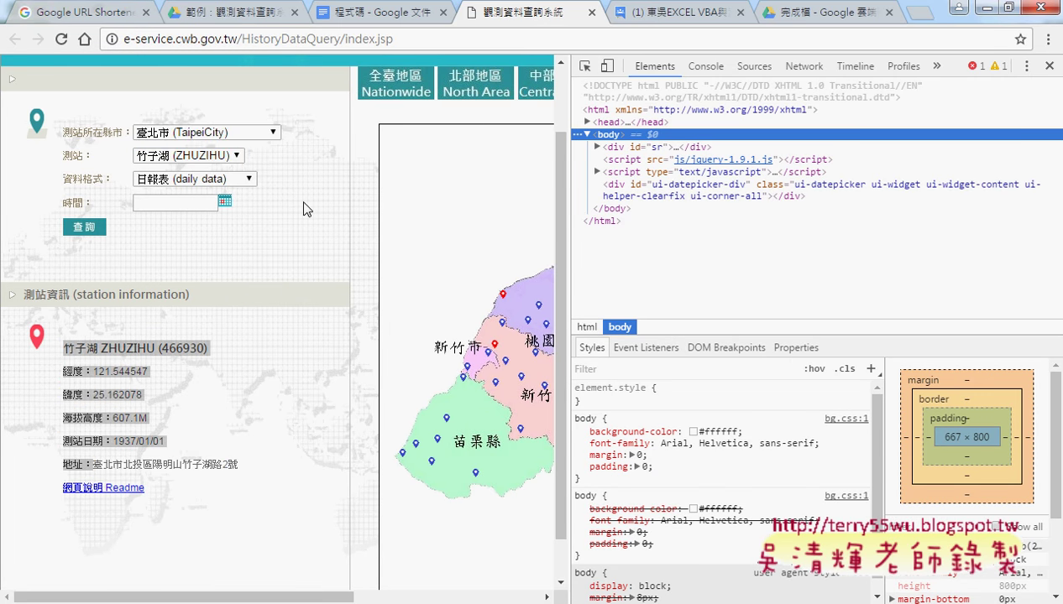
- Inspect the county dropdown (stationCounty) and the station dropdown (station) in the Elements panel
{"action": "right_click", "coordinate": [230, 136]}
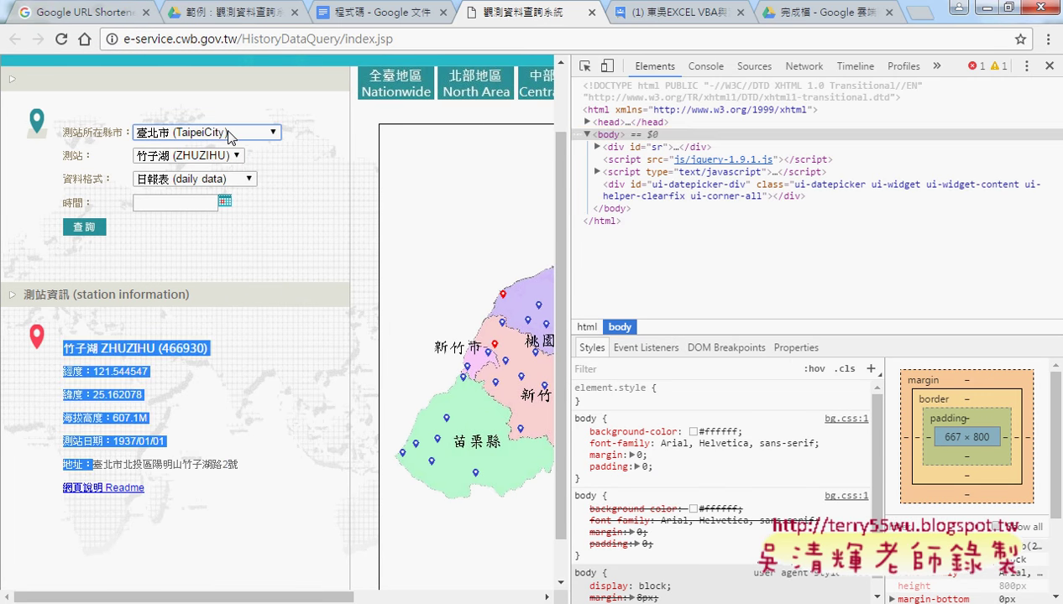
{"action": "left_click", "coordinate": [267, 322]}
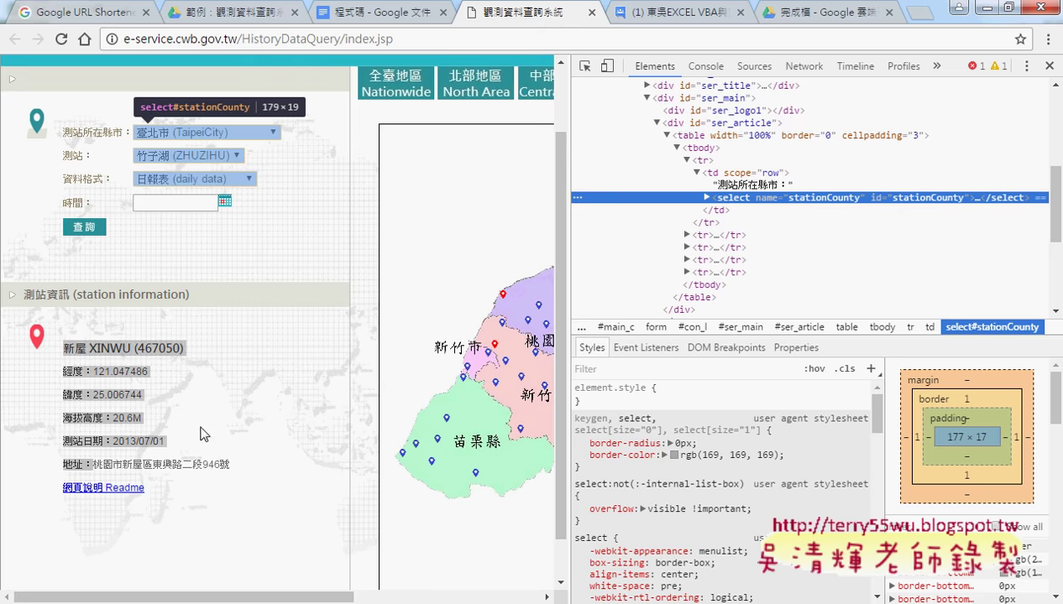
{"action": "left_click", "coordinate": [108, 456]}
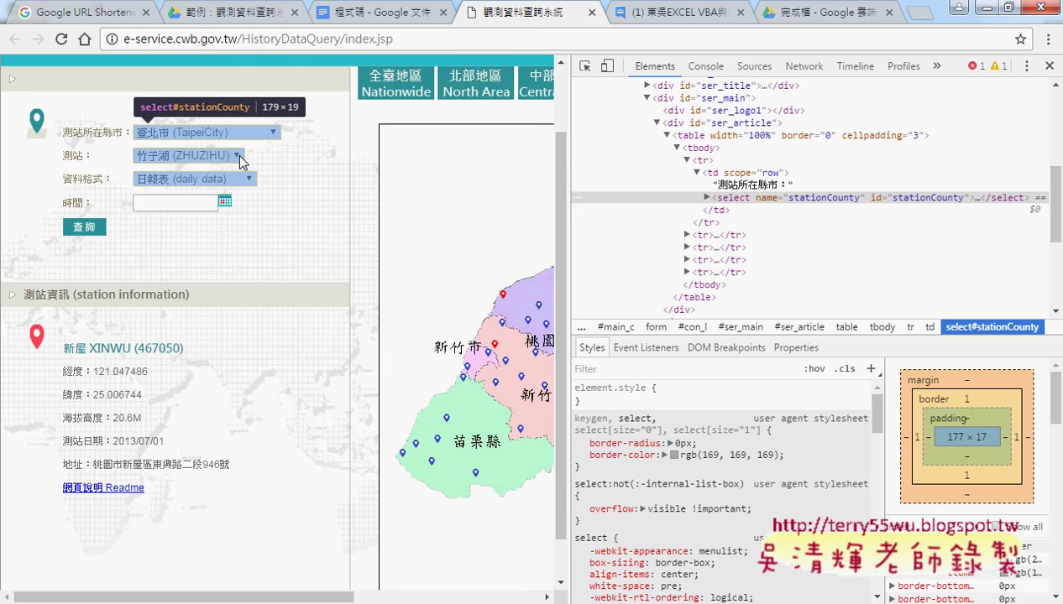
{"action": "right_click", "coordinate": [215, 157]}
{"action": "left_click", "coordinate": [261, 339]}
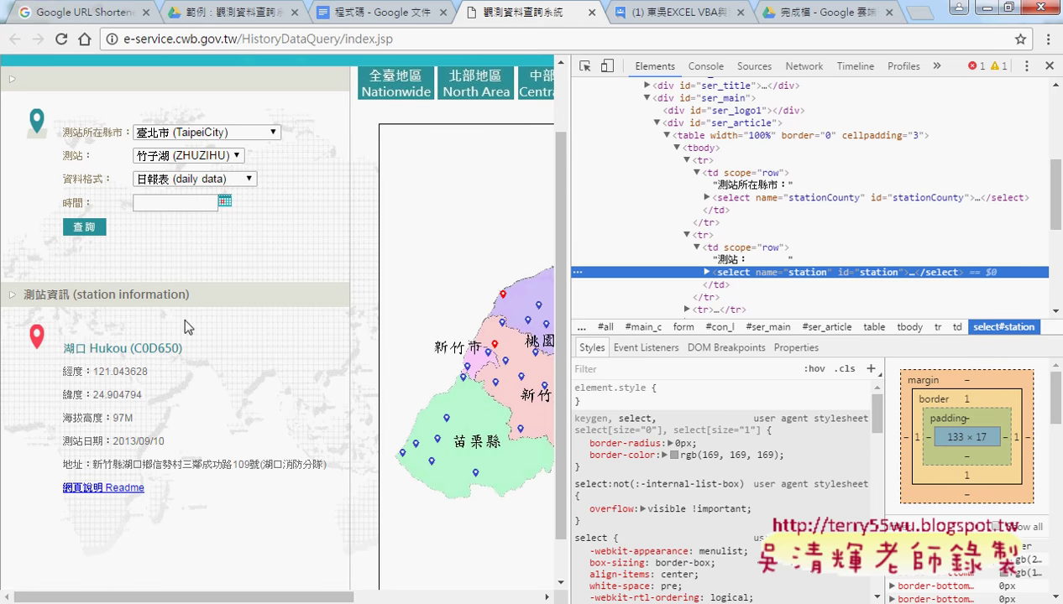
- Inspect the 湖口 Hukou station name to reveal label#StationInfo, then return to the 程式碼 notes
{"action": "left_click_drag", "start_coordinate": [64, 348], "coordinate": [193, 359]}
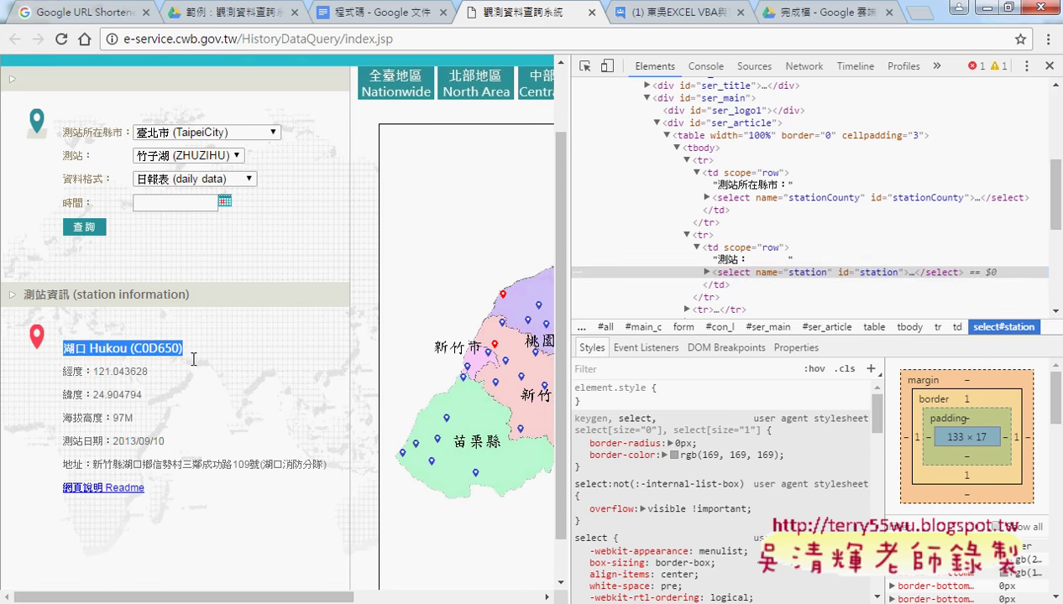
{"action": "right_click", "coordinate": [167, 345]}
{"action": "left_click", "coordinate": [221, 435]}
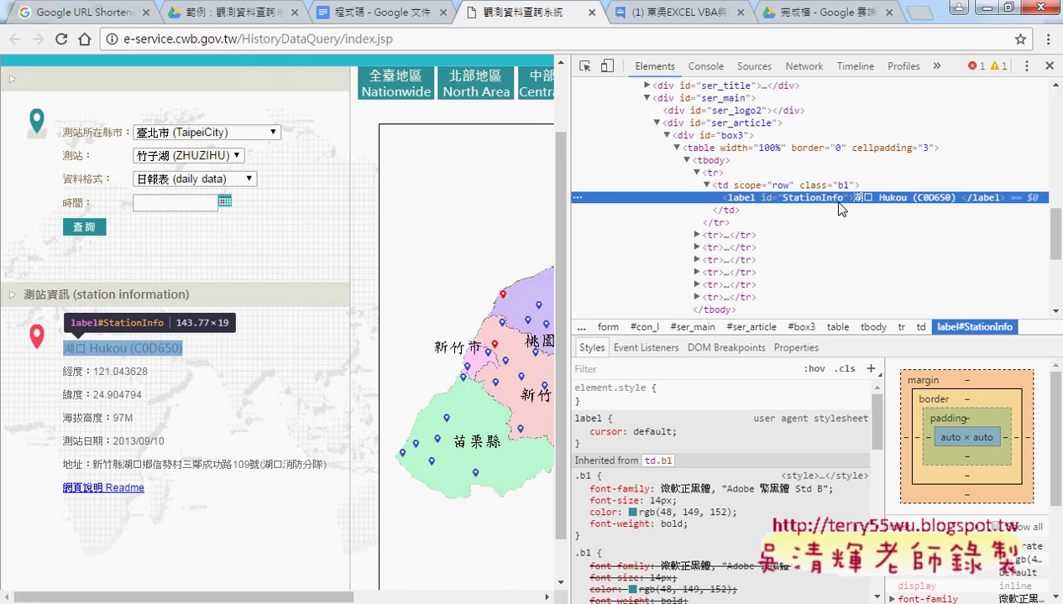
{"action": "right_click", "coordinate": [172, 351]}
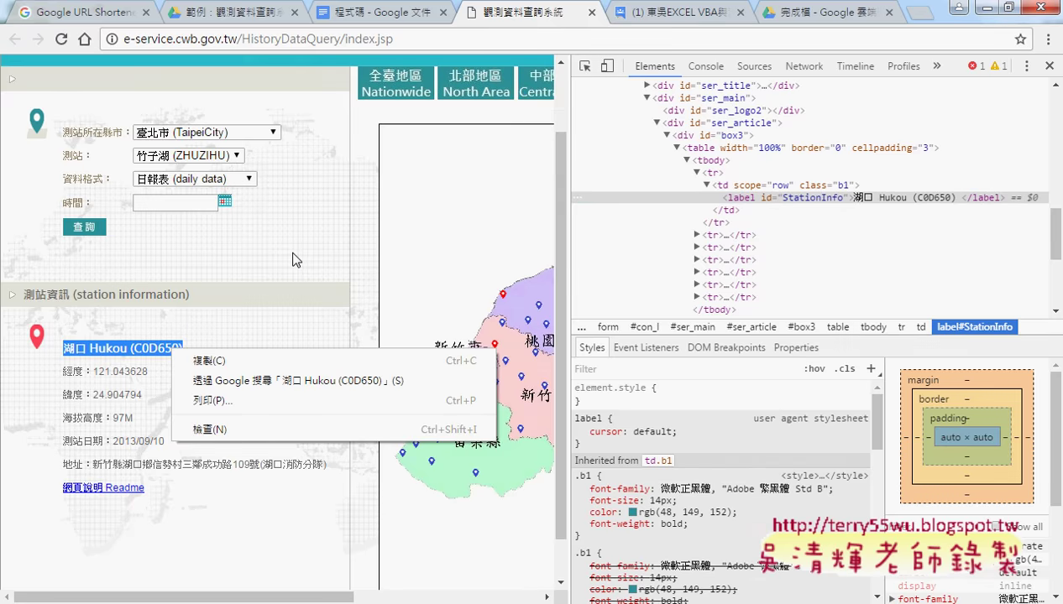
{"action": "left_click", "coordinate": [384, 17]}
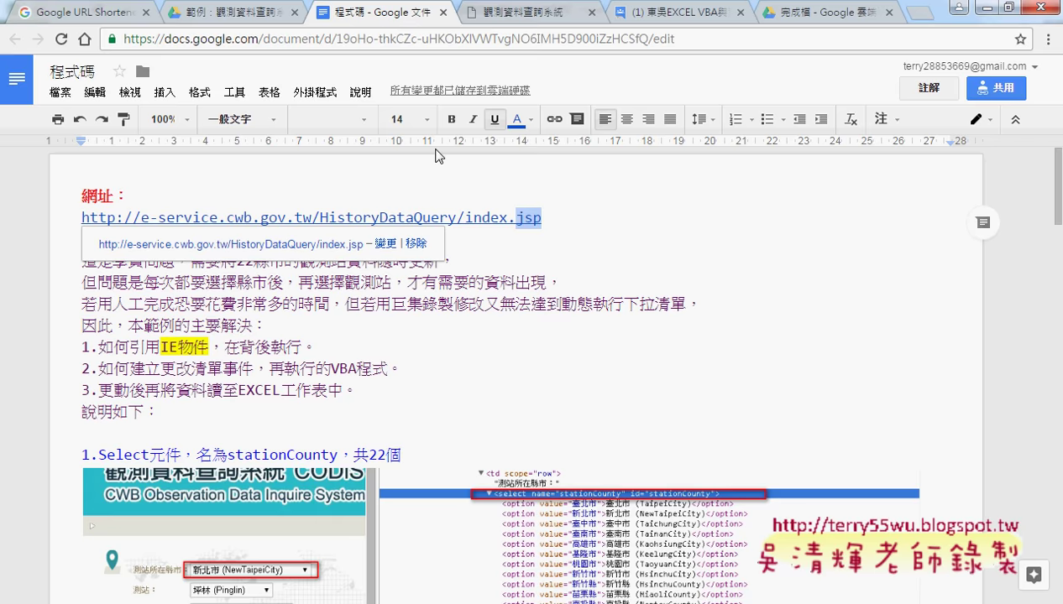
{"action": "left_click", "coordinate": [572, 286]}
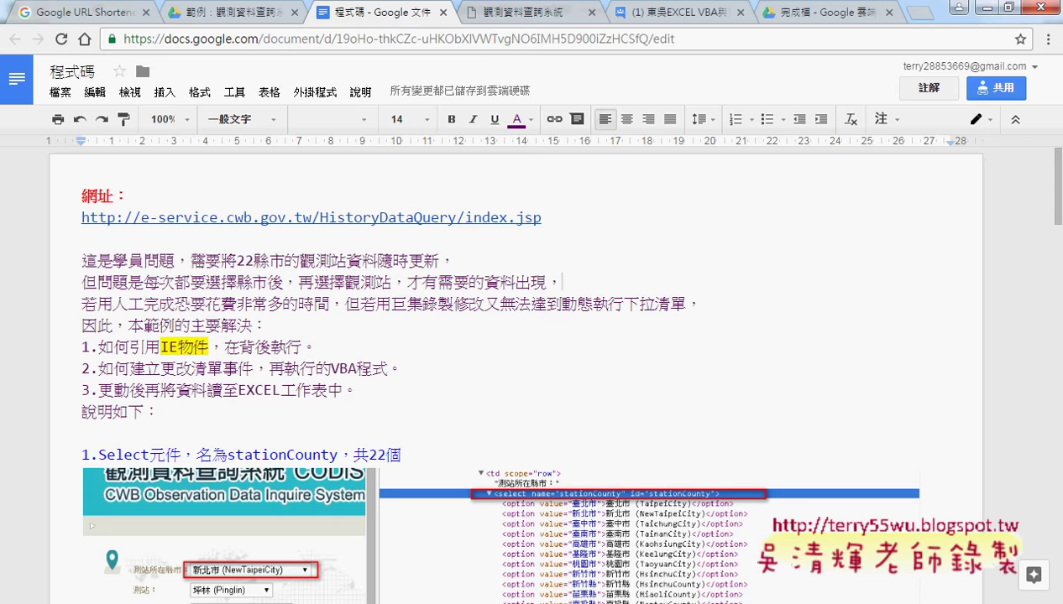
{"action": "left_click_drag", "start_coordinate": [235, 261], "coordinate": [299, 261]}
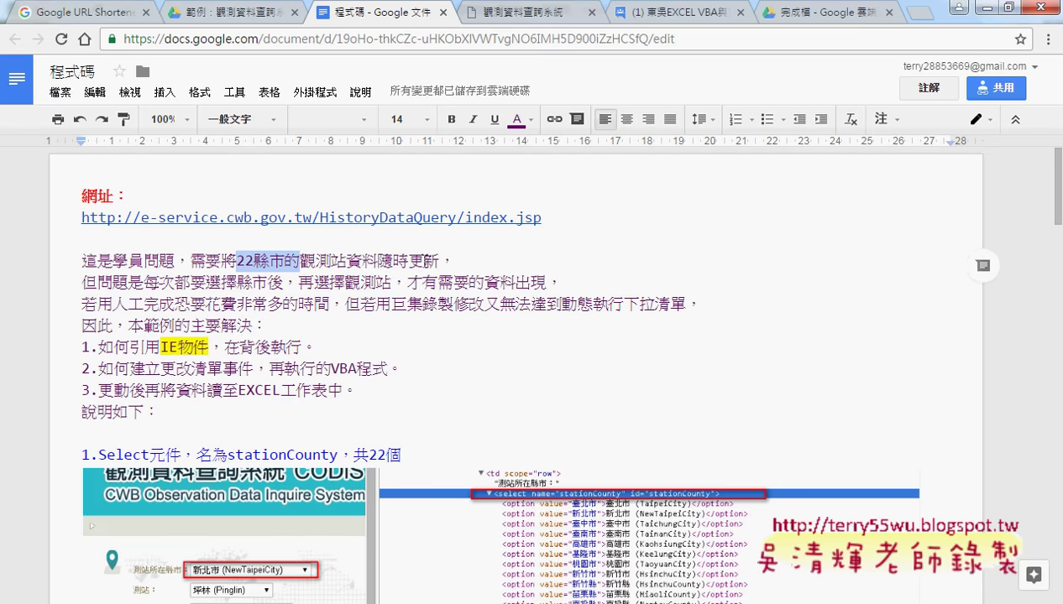
{"action": "scroll", "coordinate": [306, 214], "scroll_direction": "down", "scroll_amount": 1}
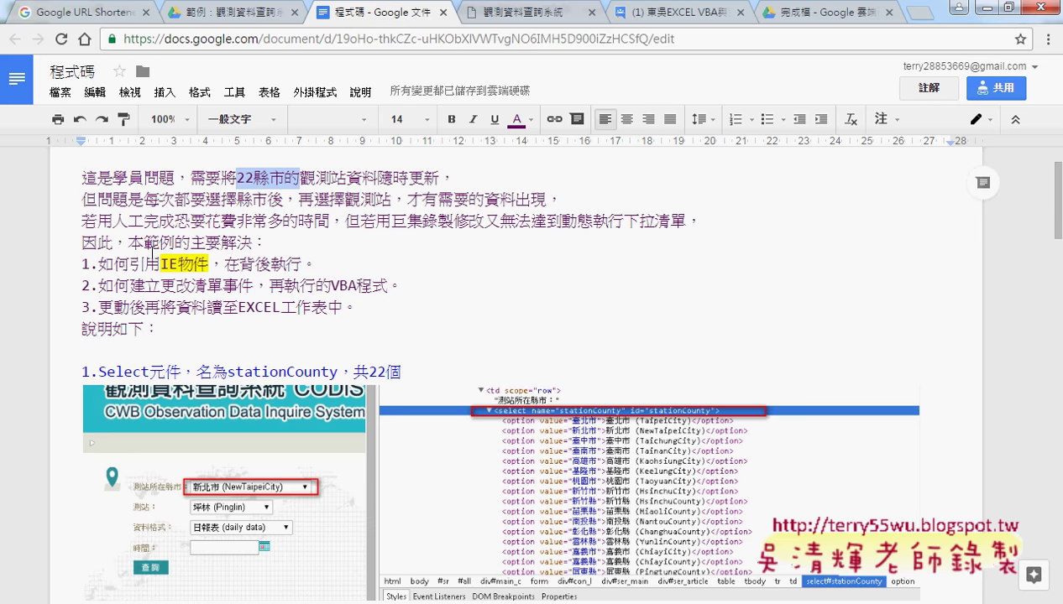
{"action": "left_click_drag", "start_coordinate": [159, 264], "coordinate": [206, 266]}
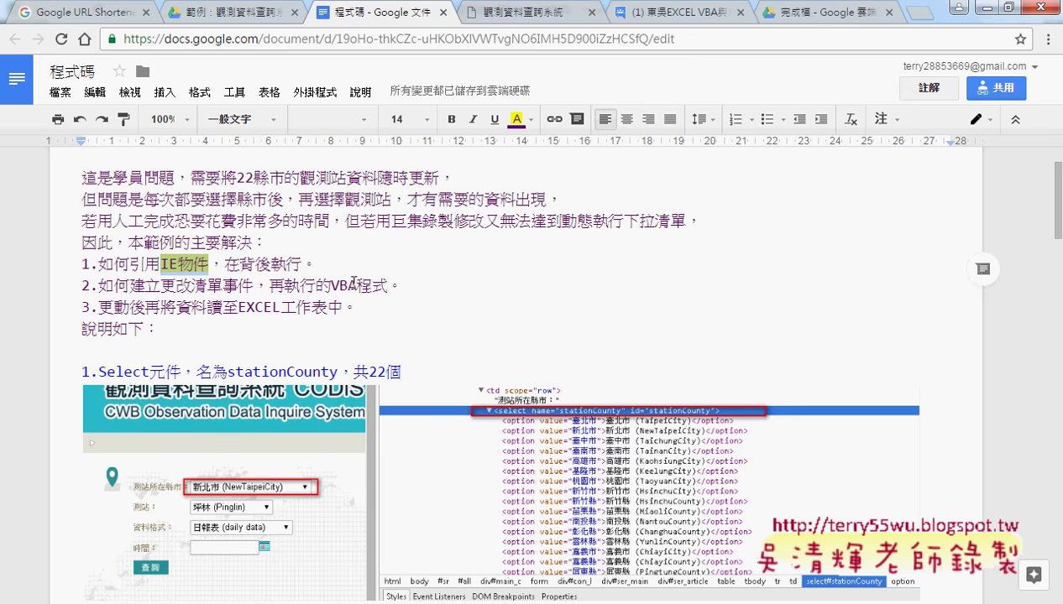
{"action": "scroll", "coordinate": [559, 288], "scroll_direction": "down", "scroll_amount": 2}
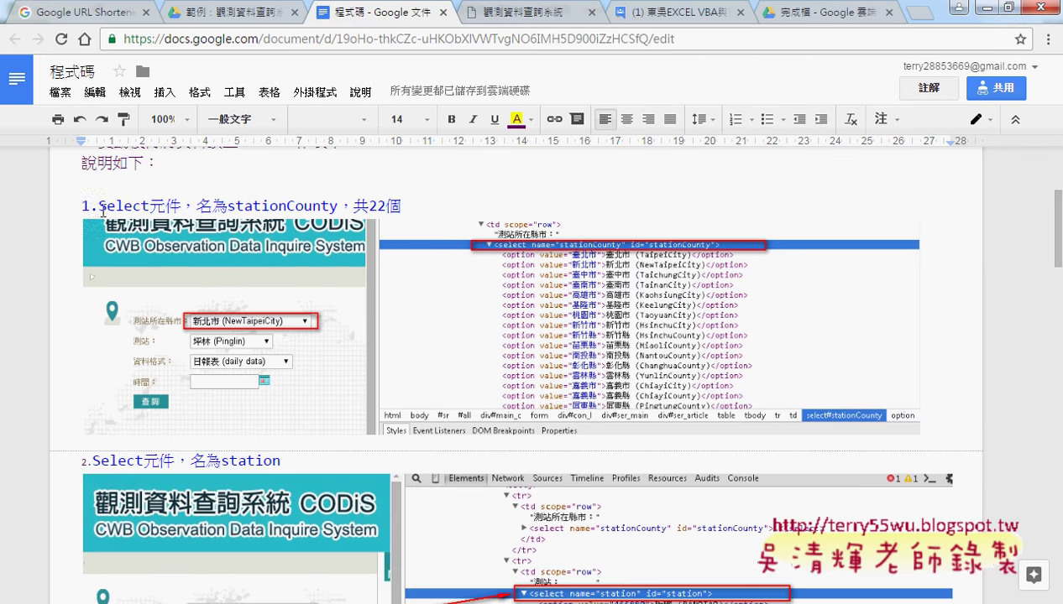
- Highlight Select元件, stationCounty and station in the element-explanation headings
{"action": "left_click_drag", "start_coordinate": [99, 205], "coordinate": [182, 205]}
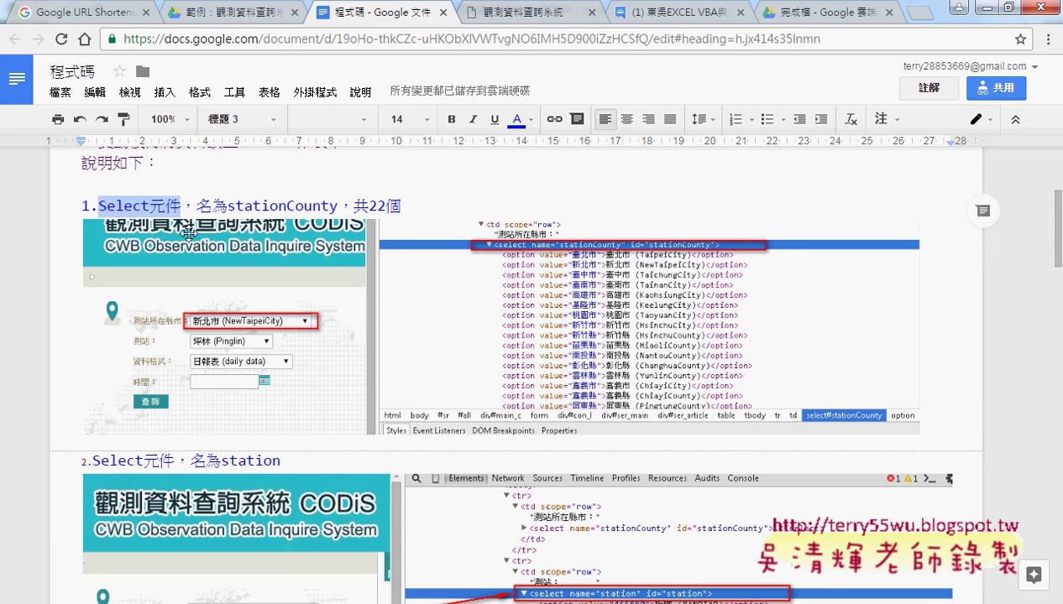
{"action": "left_click_drag", "start_coordinate": [227, 206], "coordinate": [336, 206]}
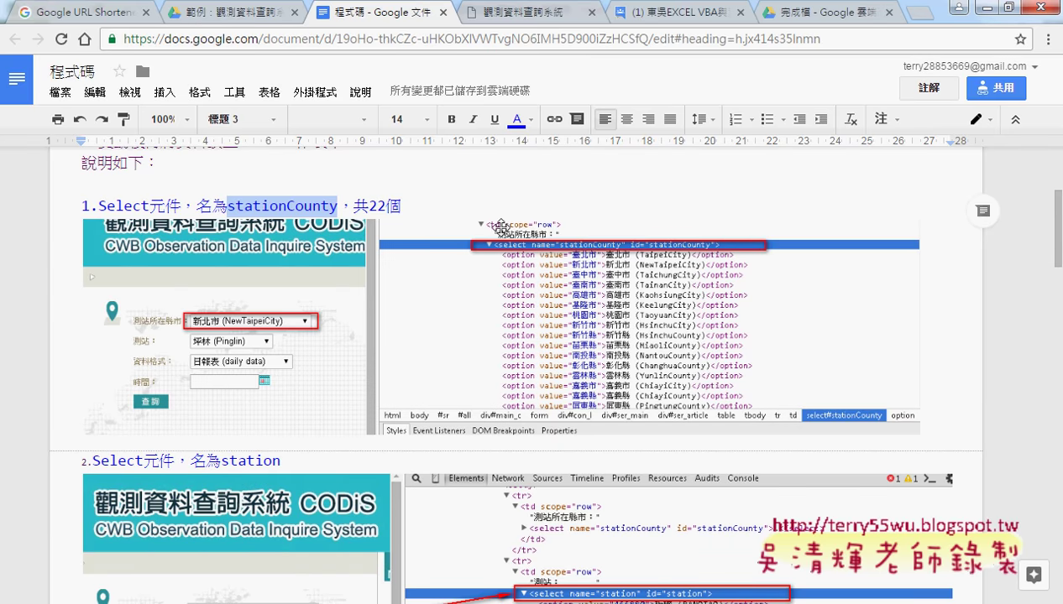
{"action": "scroll", "coordinate": [581, 228], "scroll_direction": "down", "scroll_amount": 1}
{"action": "scroll", "coordinate": [594, 202], "scroll_direction": "down", "scroll_amount": 1}
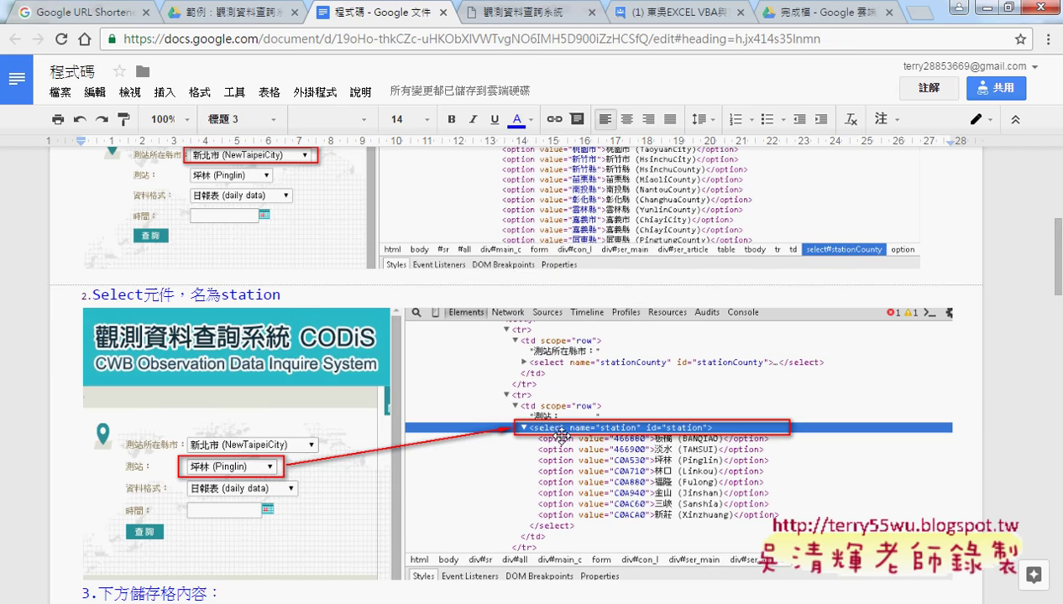
{"action": "left_click", "coordinate": [220, 296]}
{"action": "left_click_drag", "start_coordinate": [261, 295], "coordinate": [281, 296]}
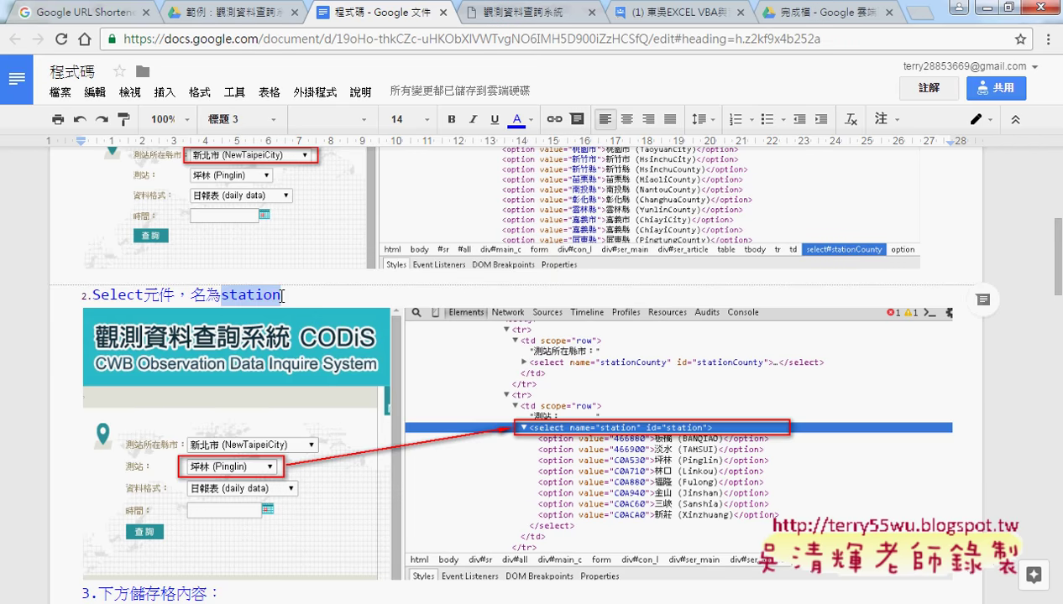
{"action": "scroll", "coordinate": [237, 222], "scroll_direction": "up", "scroll_amount": 2}
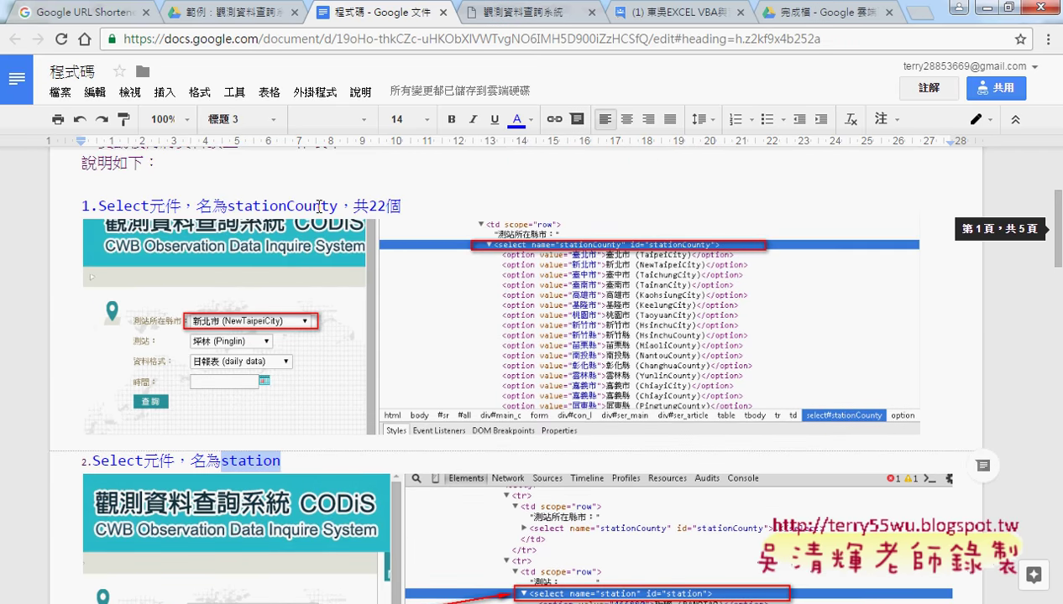
- Copy the whole VBA macro from Sub through End Sub and switch to Excel
{"action": "scroll", "coordinate": [345, 366], "scroll_direction": "down", "scroll_amount": 5}
{"action": "scroll", "coordinate": [366, 380], "scroll_direction": "down", "scroll_amount": 1}
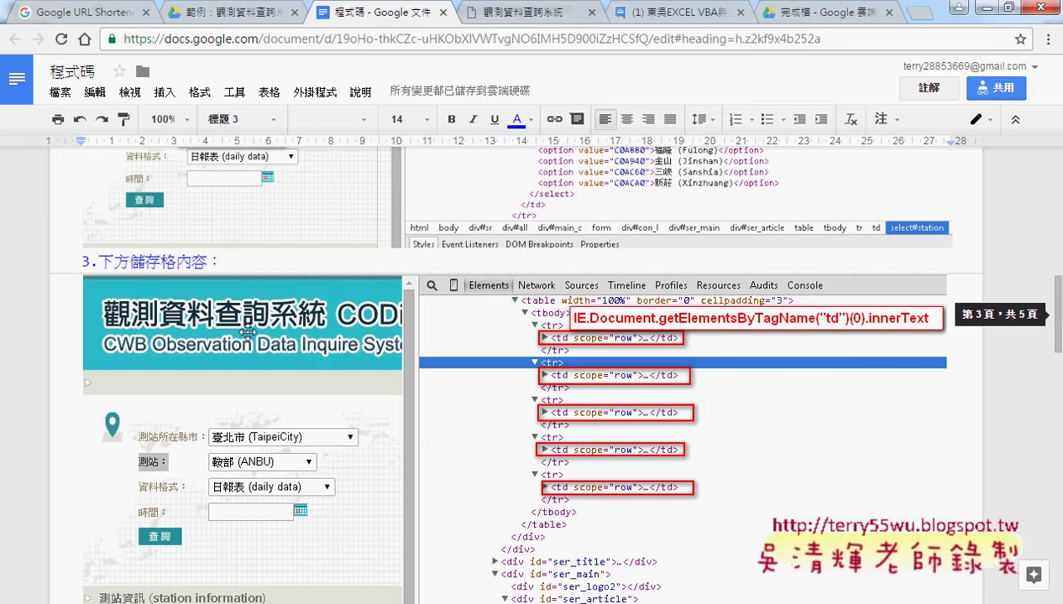
{"action": "scroll", "coordinate": [320, 429], "scroll_direction": "down", "scroll_amount": 1}
{"action": "scroll", "coordinate": [320, 429], "scroll_direction": "down", "scroll_amount": 1}
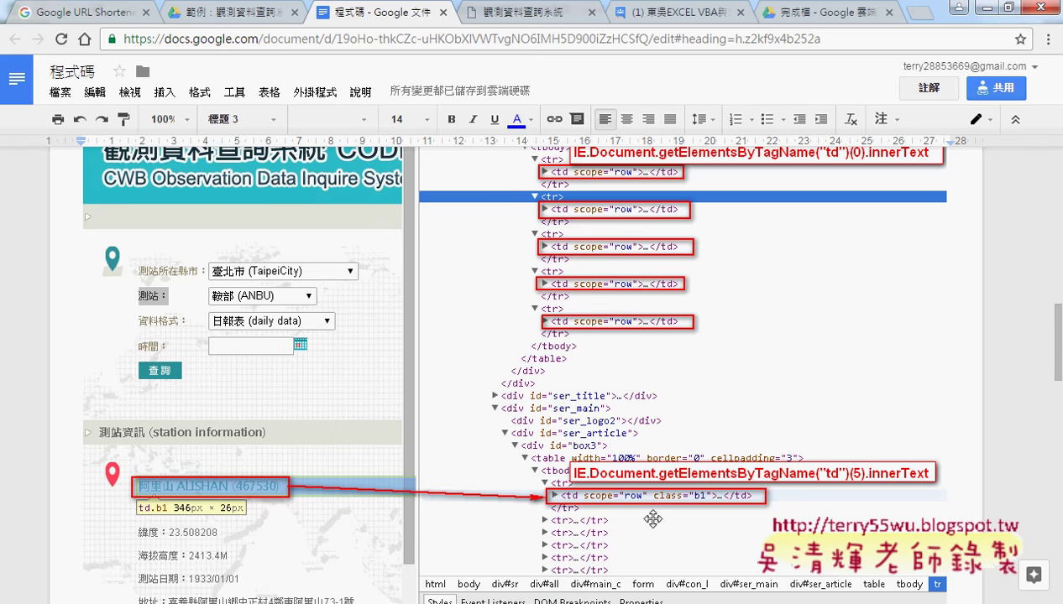
{"action": "scroll", "coordinate": [651, 499], "scroll_direction": "down", "scroll_amount": 1}
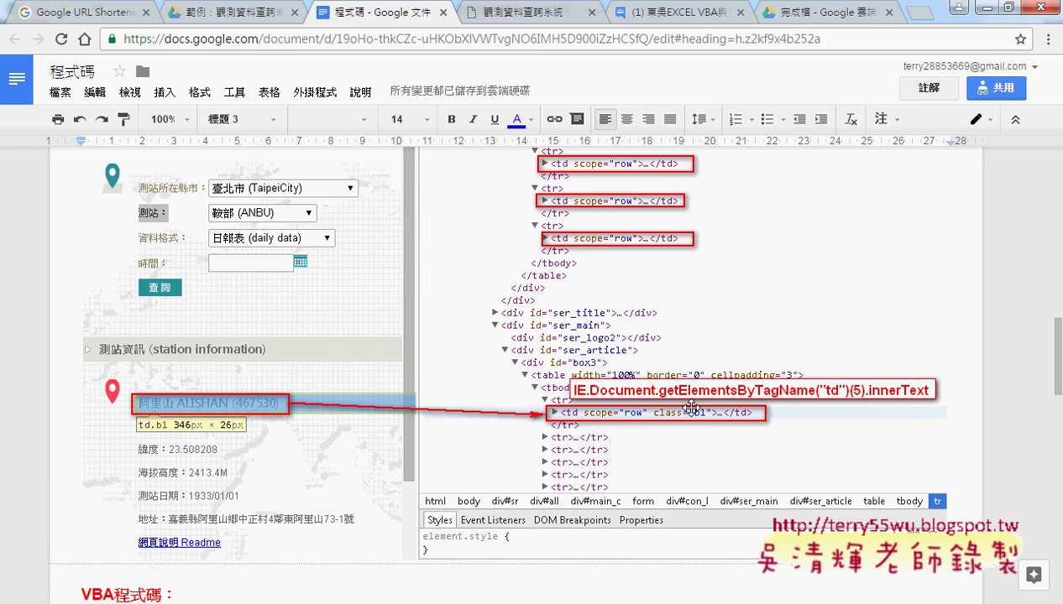
{"action": "scroll", "coordinate": [717, 375], "scroll_direction": "down", "scroll_amount": 3}
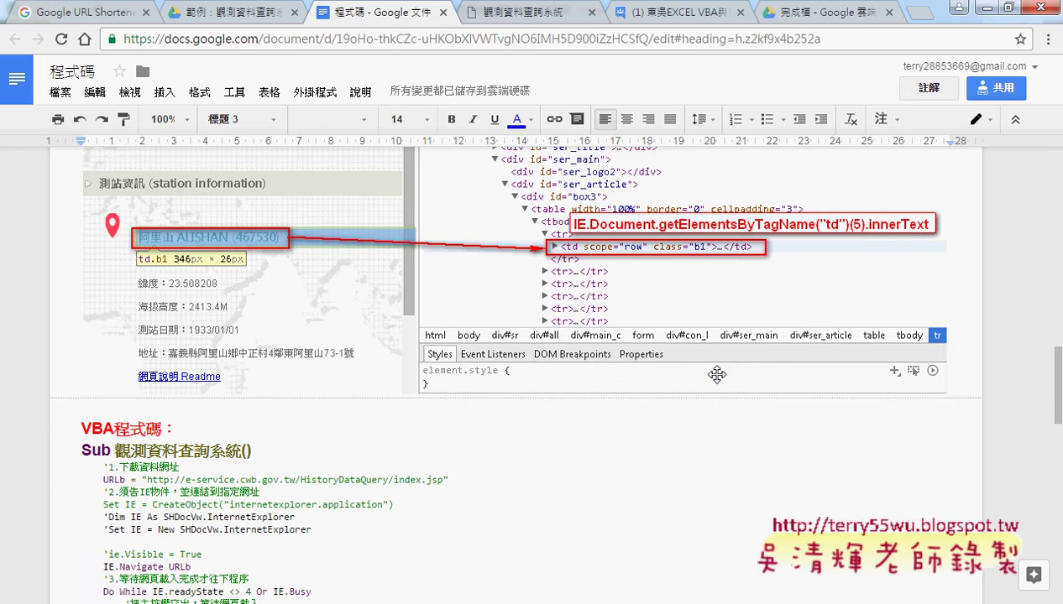
{"action": "scroll", "coordinate": [717, 376], "scroll_direction": "down", "scroll_amount": 1}
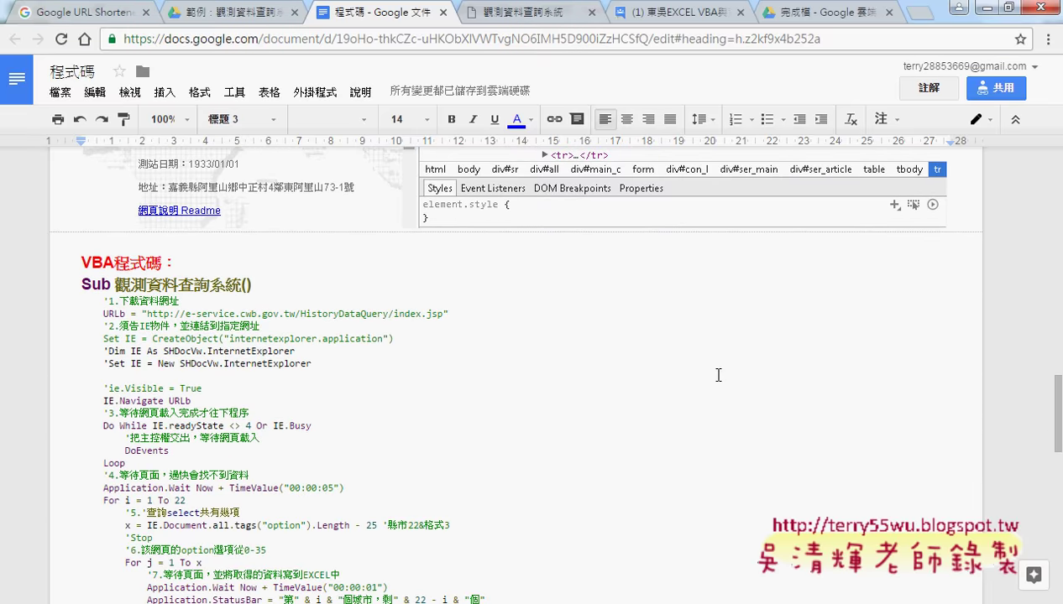
{"action": "scroll", "coordinate": [714, 372], "scroll_direction": "down", "scroll_amount": 1}
{"action": "left_click", "coordinate": [78, 201]}
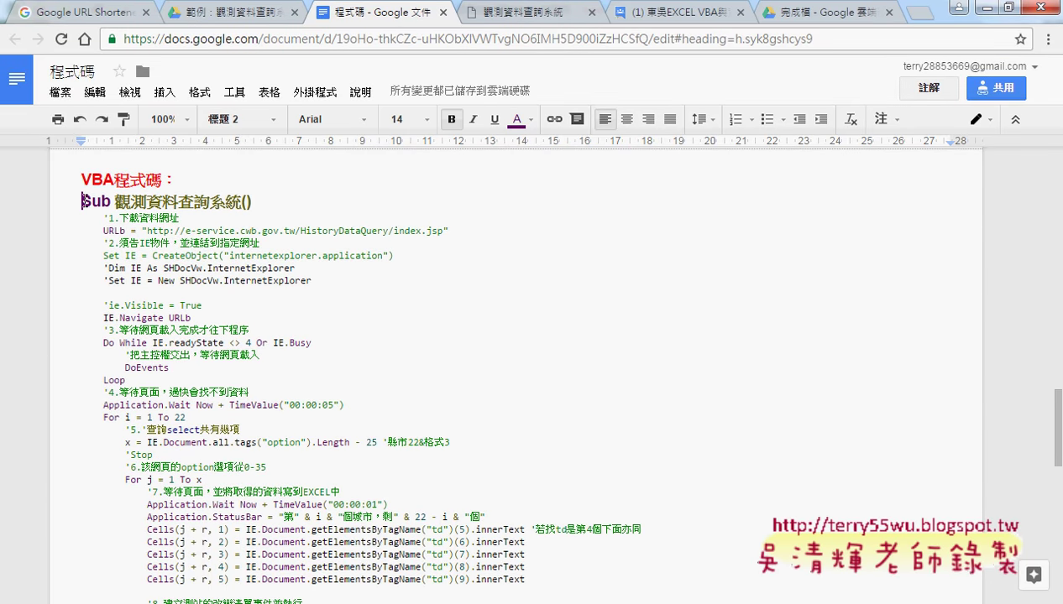
{"action": "scroll", "coordinate": [184, 294], "scroll_direction": "down", "scroll_amount": 5}
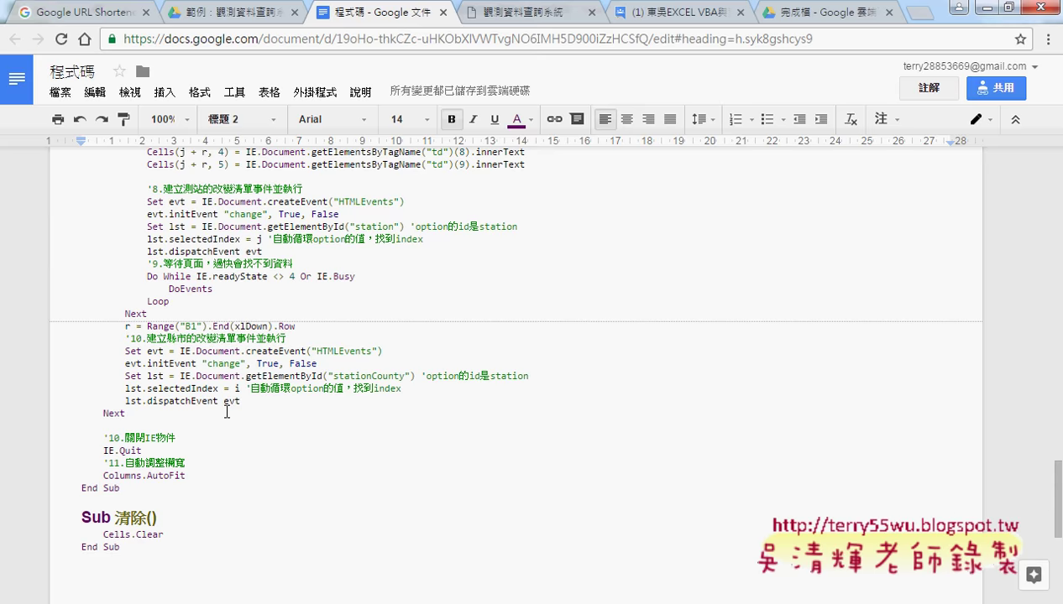
{"action": "left_click", "coordinate": [125, 546], "text": "shift"}
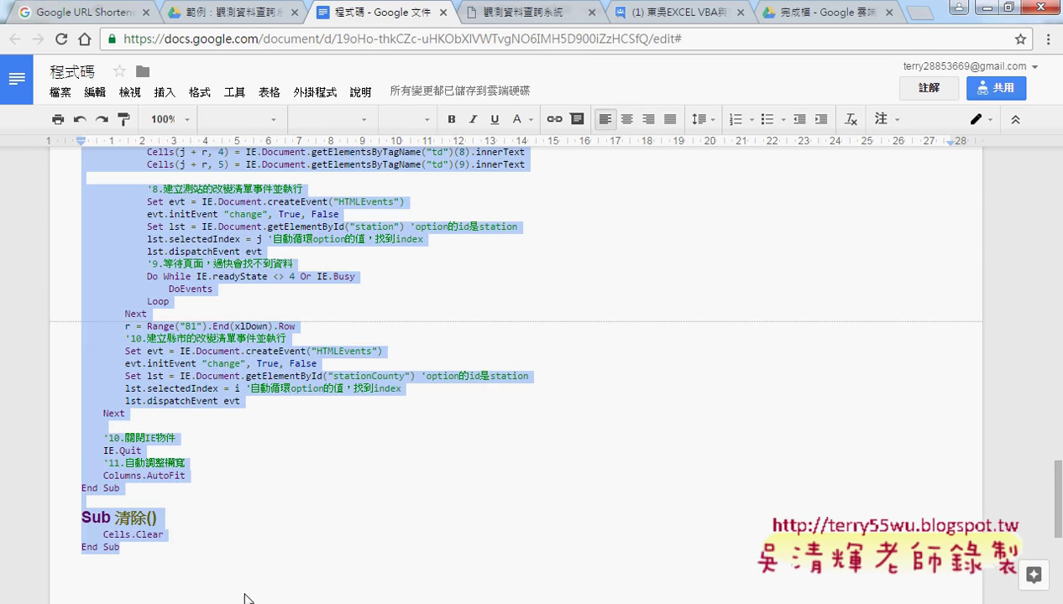
{"action": "key", "text": "alt+Tab"}
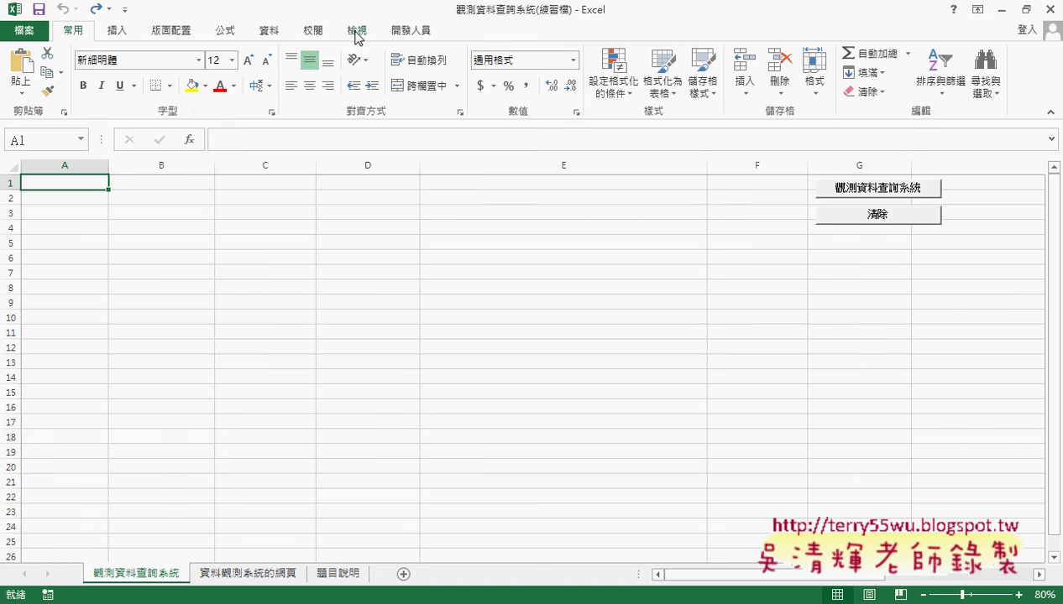
- Open the Visual Basic editor and insert a new module into the workbook project
{"action": "left_click", "coordinate": [419, 31]}
{"action": "left_click", "coordinate": [31, 67]}
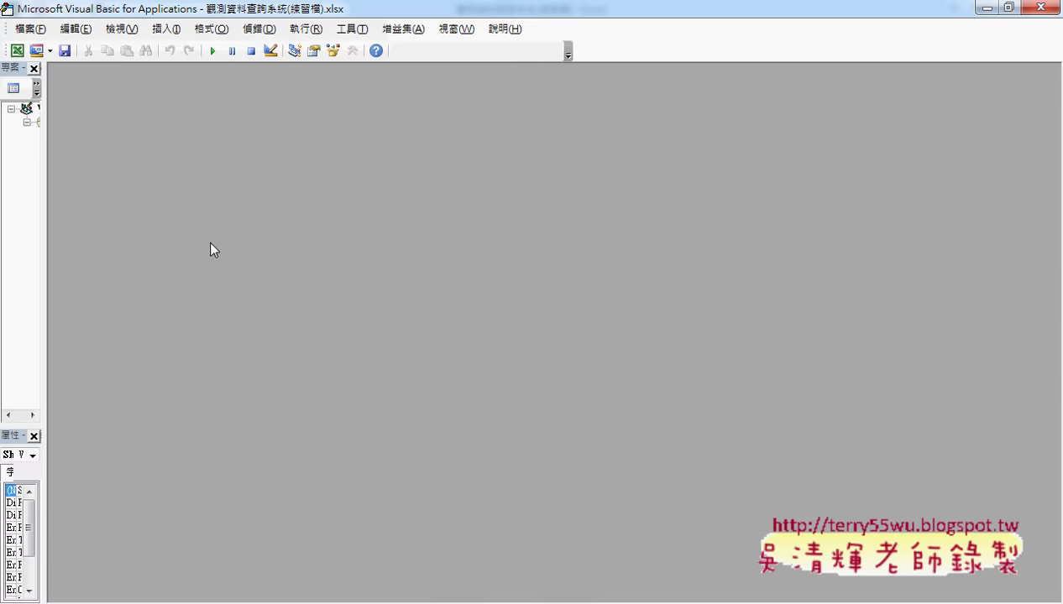
{"action": "left_click_drag", "start_coordinate": [44, 136], "coordinate": [159, 138]}
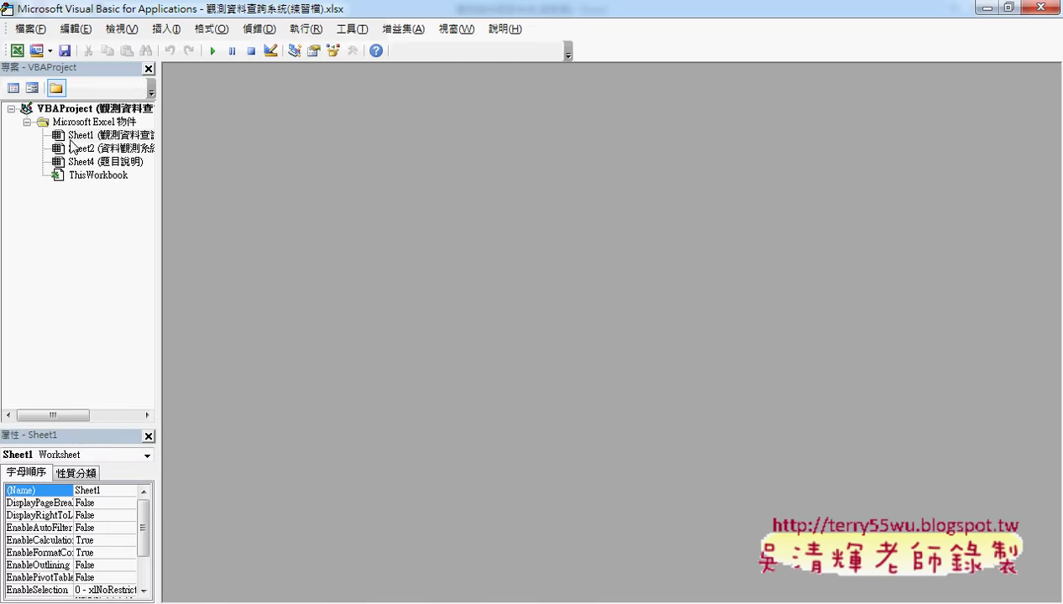
{"action": "right_click", "coordinate": [68, 139]}
{"action": "left_click", "coordinate": [250, 227]}
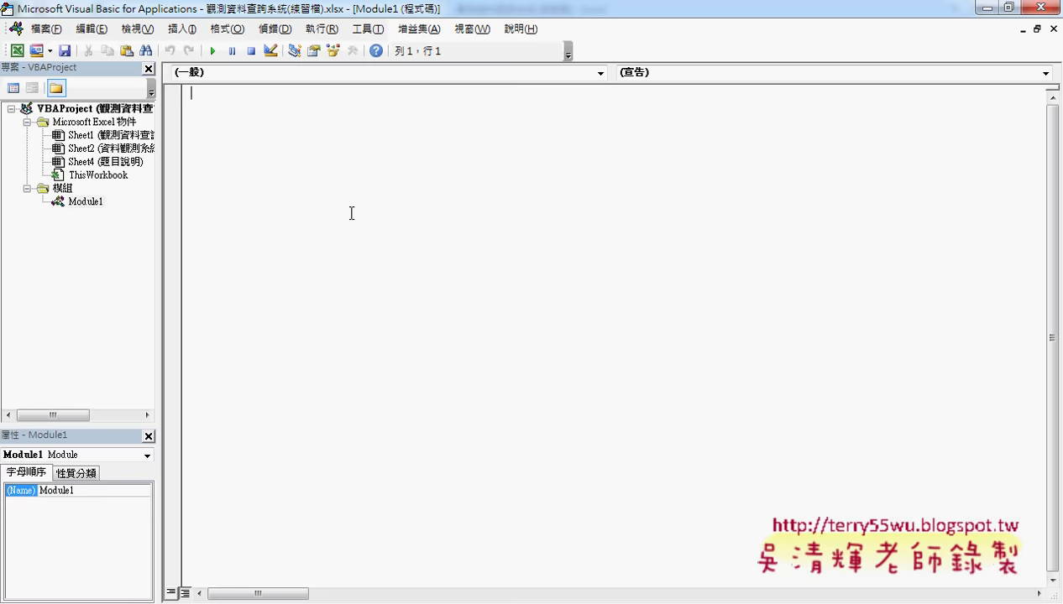
- Paste the copied macro into the module, close the editor, and run the 觀測資料查詢系統 query
{"action": "right_click", "coordinate": [381, 188]}
{"action": "left_click", "coordinate": [435, 239]}
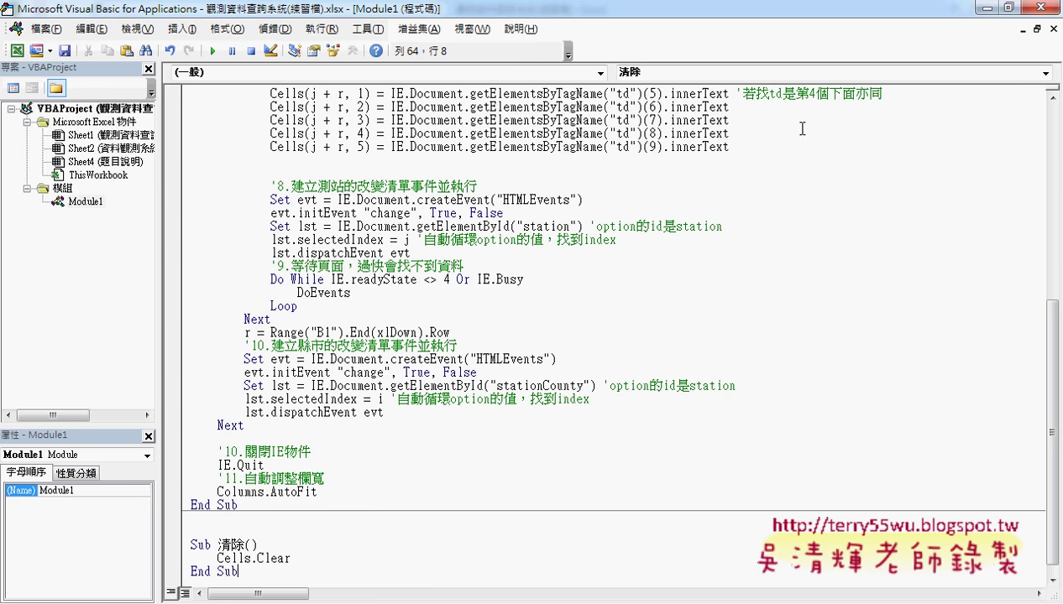
{"action": "left_click", "coordinate": [1041, 9]}
{"action": "left_click", "coordinate": [833, 346]}
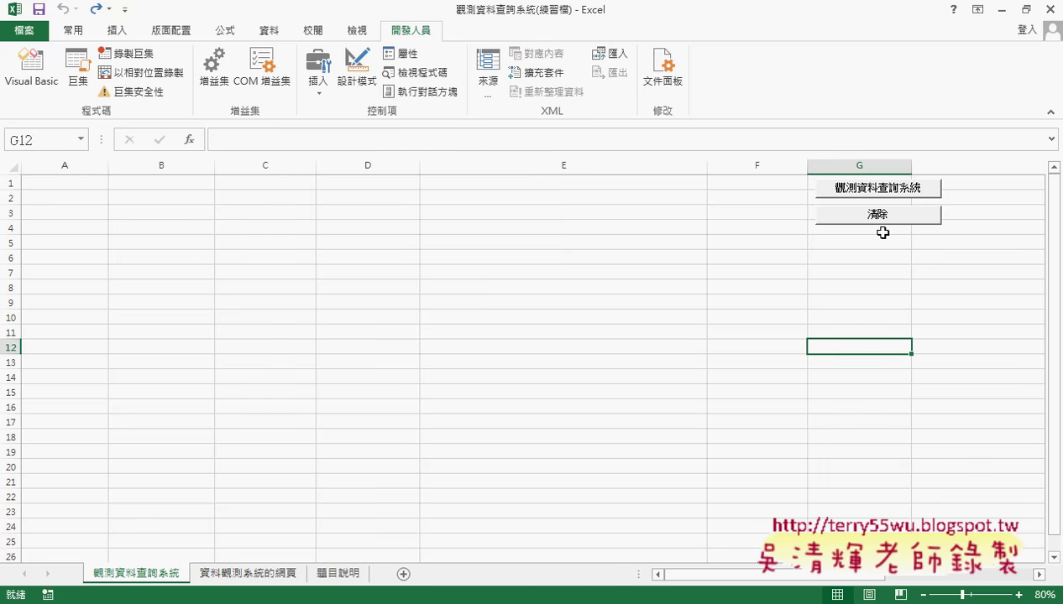
{"action": "left_click", "coordinate": [895, 191]}
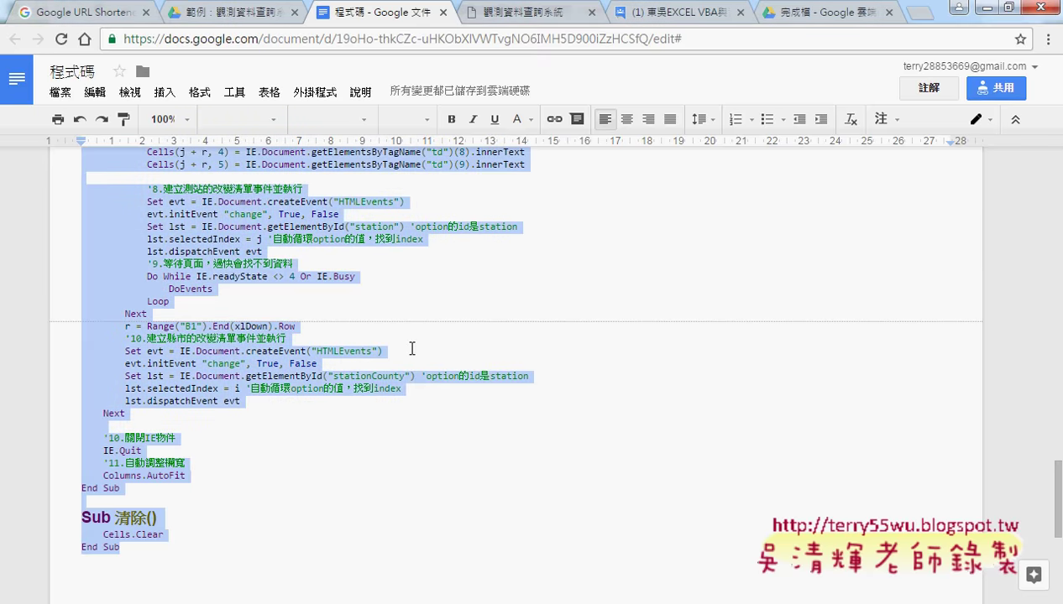
- After the macro fills the rows, switch to the CODiS 觀測資料查詢系統 tab in Chrome
{"action": "left_click", "coordinate": [187, 559]}
{"action": "left_click", "coordinate": [541, 17]}
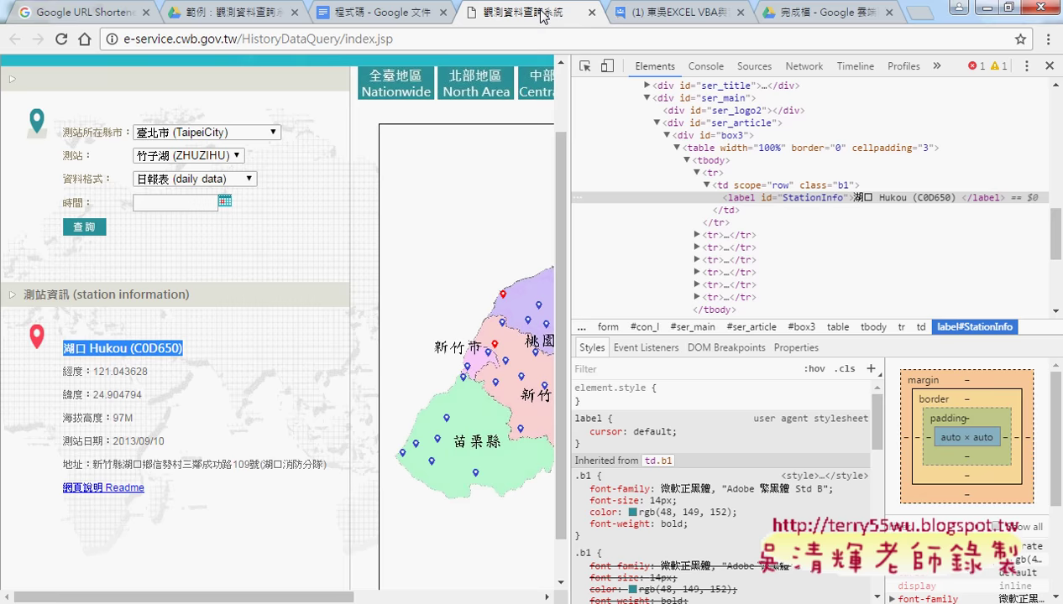
- View the details of the Taipei City stations 鞍部, 臺北 and 竹子湖 in the 測站 dropdown
{"action": "left_click", "coordinate": [180, 155]}
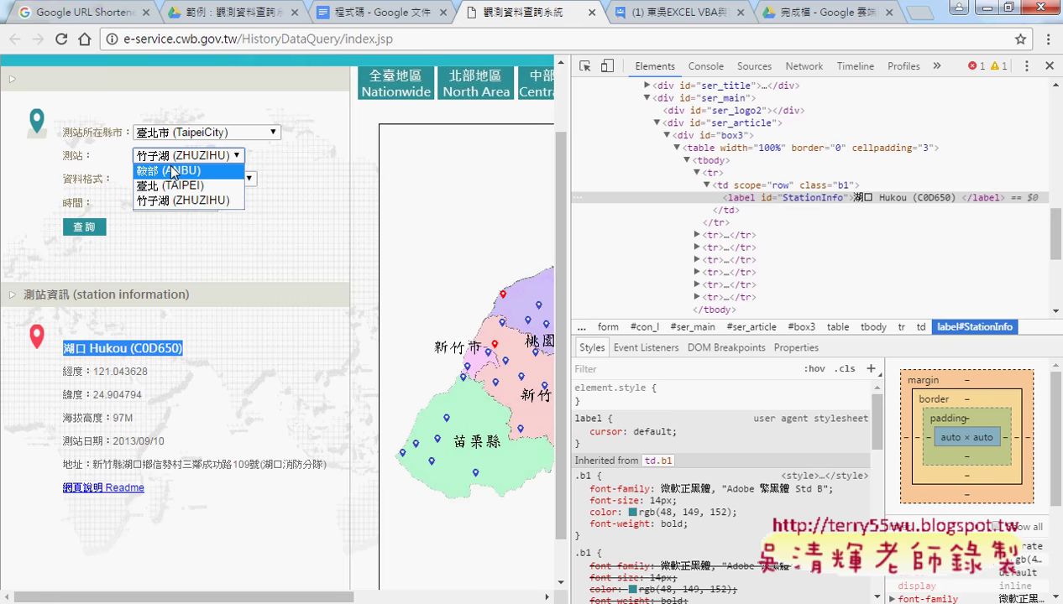
{"action": "left_click", "coordinate": [172, 171]}
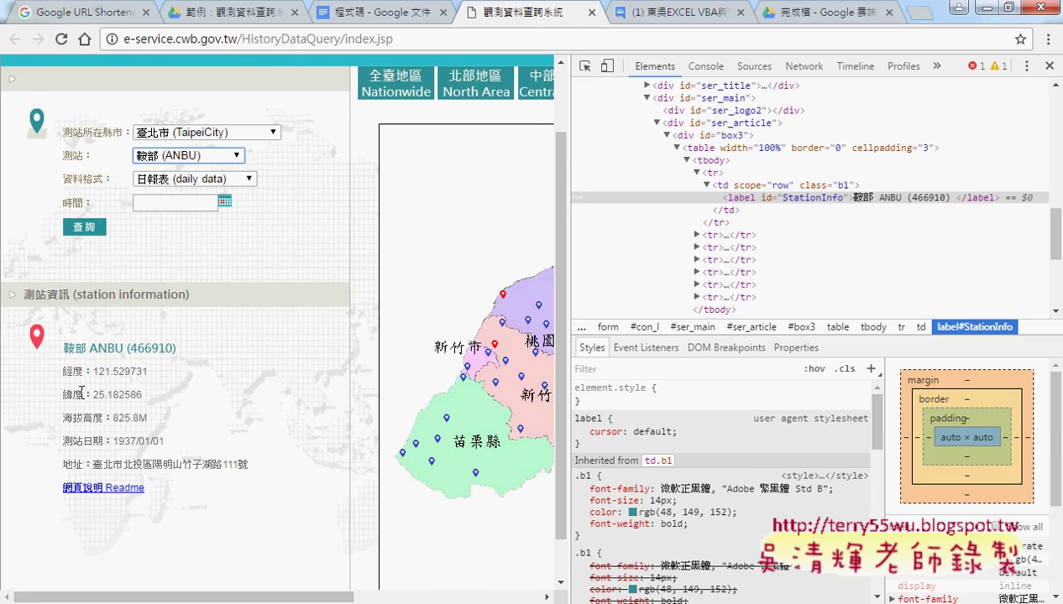
{"action": "left_click", "coordinate": [206, 155]}
{"action": "left_click", "coordinate": [193, 183]}
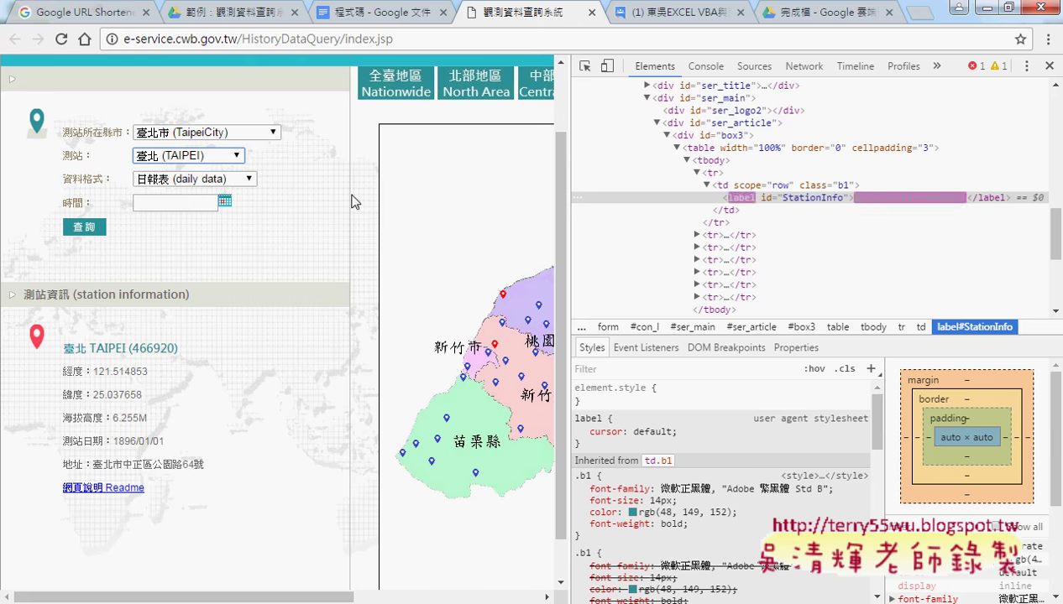
{"action": "left_click", "coordinate": [206, 156]}
{"action": "left_click", "coordinate": [189, 195]}
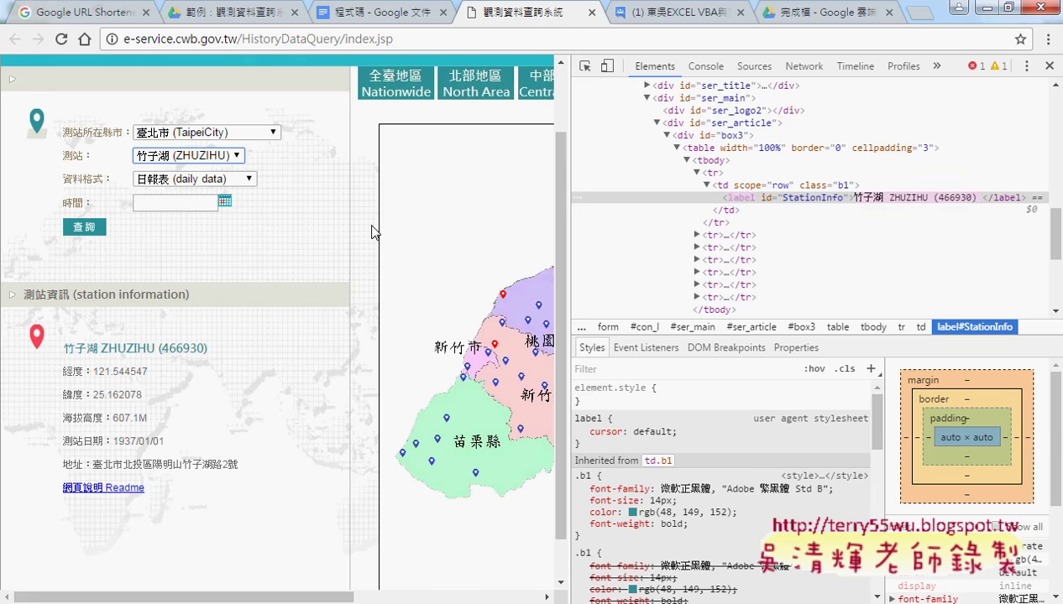
- Switch the city to 新北市, browse its 測站 and 資料格式 lists, then close Chrome
{"action": "left_click", "coordinate": [210, 133]}
{"action": "left_click", "coordinate": [181, 162]}
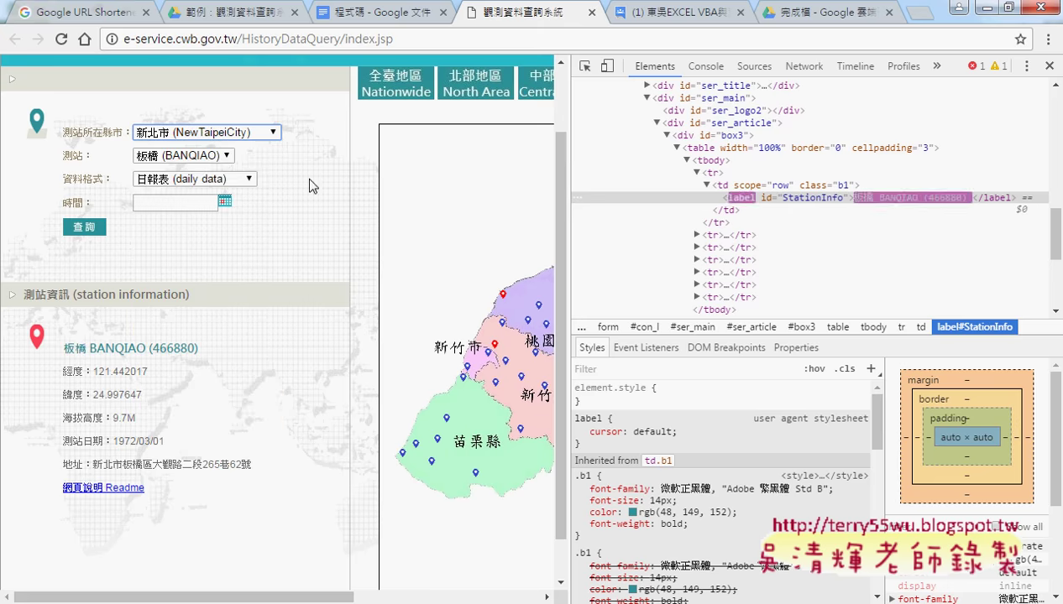
{"action": "left_click", "coordinate": [186, 155]}
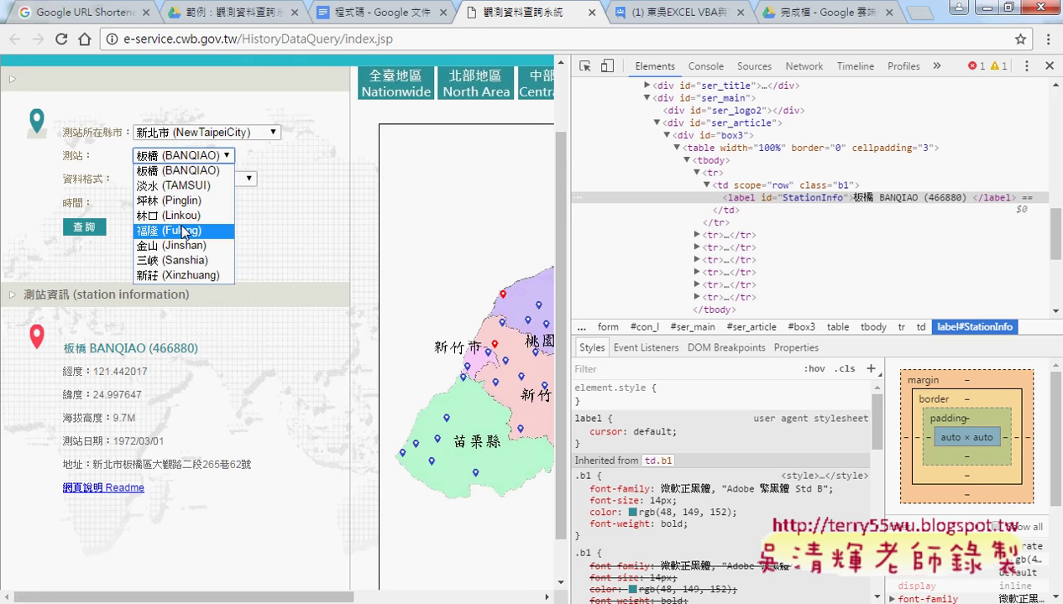
{"action": "left_click", "coordinate": [277, 220]}
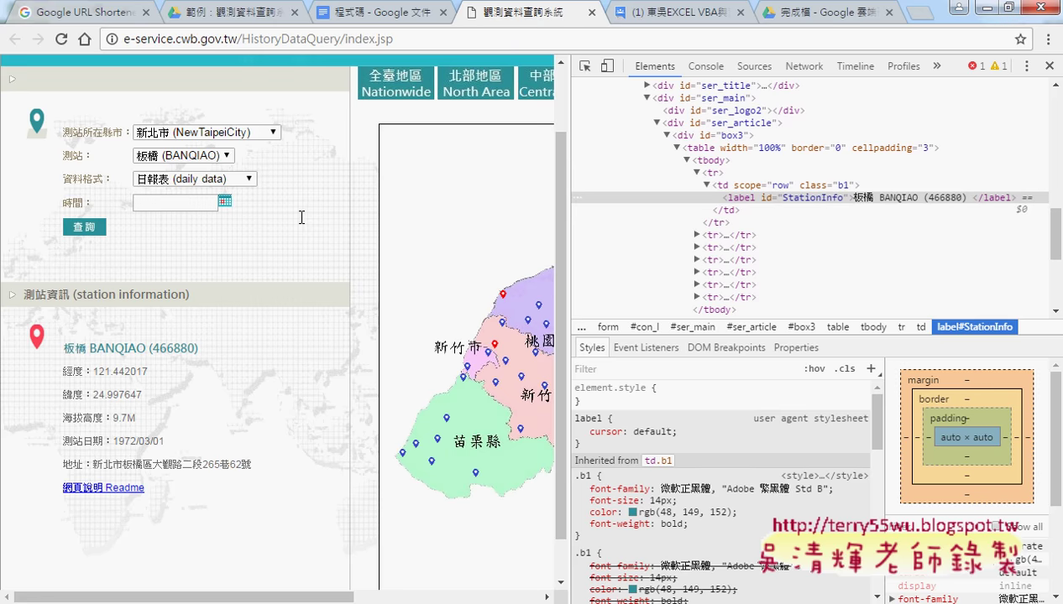
{"action": "left_click", "coordinate": [252, 179]}
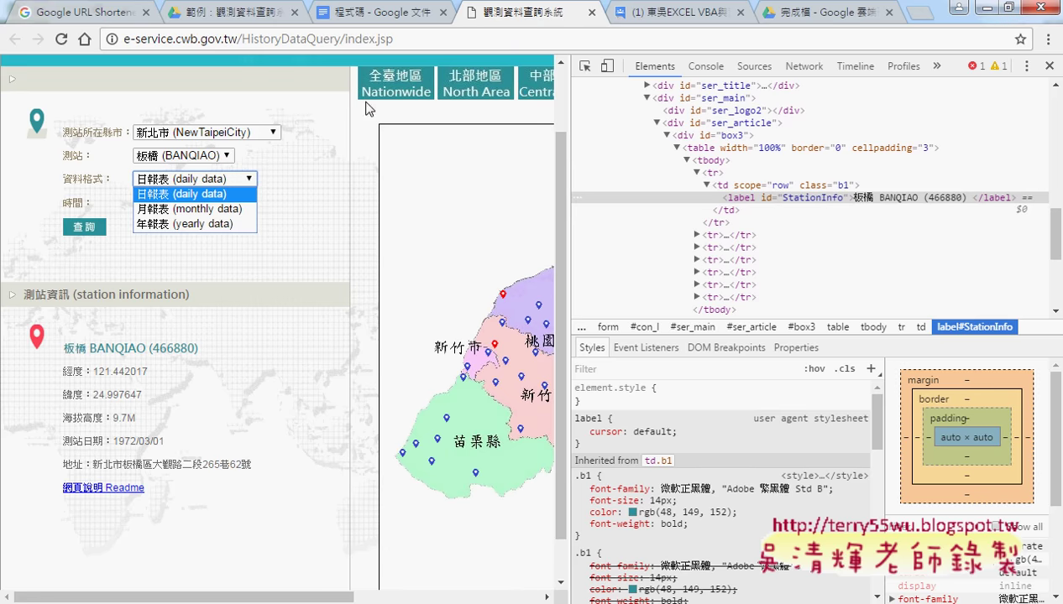
{"action": "left_click", "coordinate": [329, 156]}
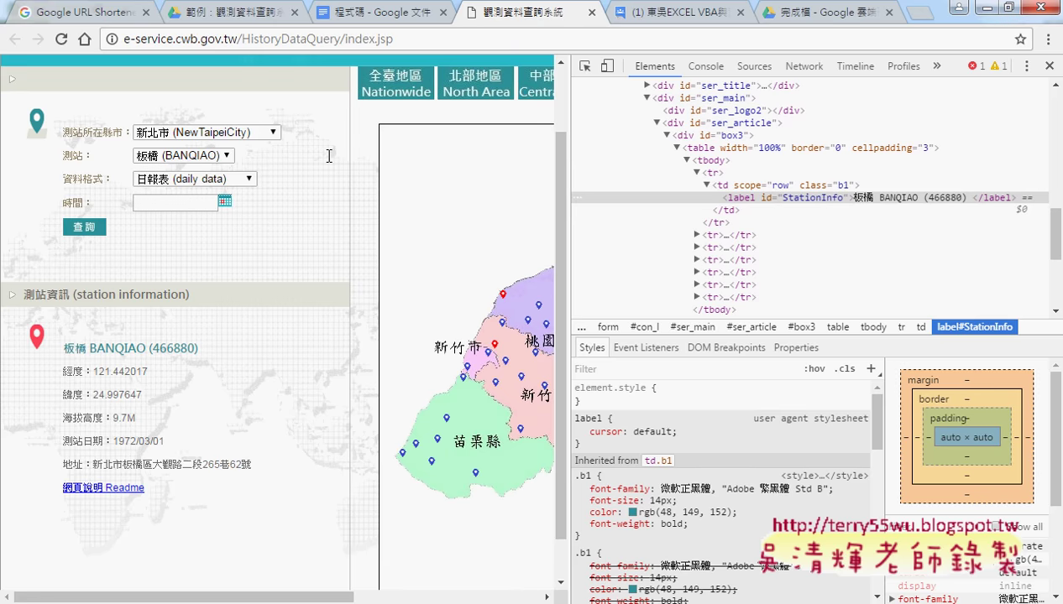
{"action": "left_click", "coordinate": [983, 14]}
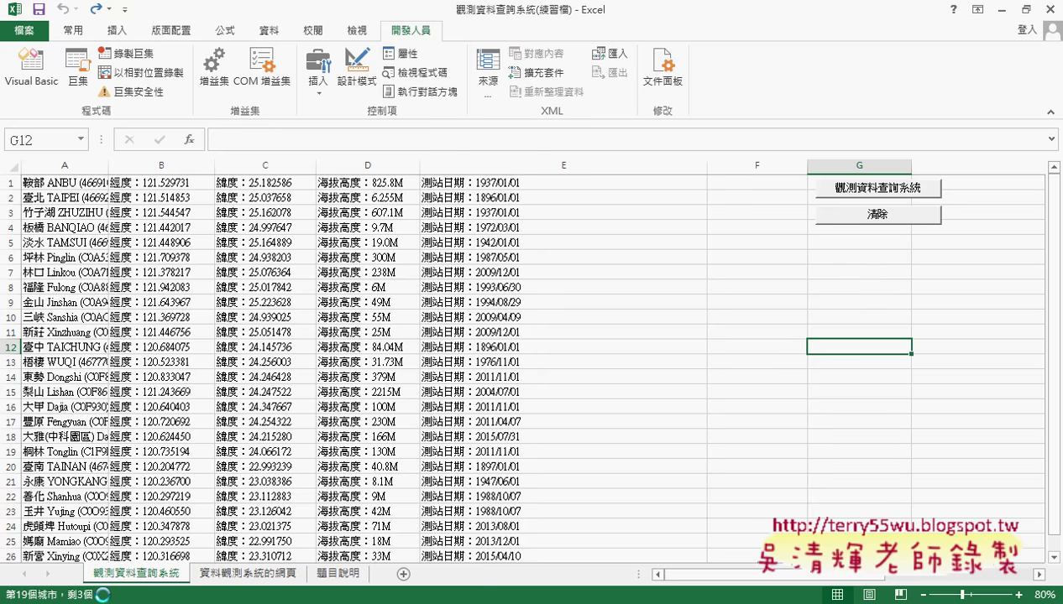
- Interrupt the running query macro with Ctrl+Break at the 19th county
{"action": "key", "text": "ctrl+Break"}
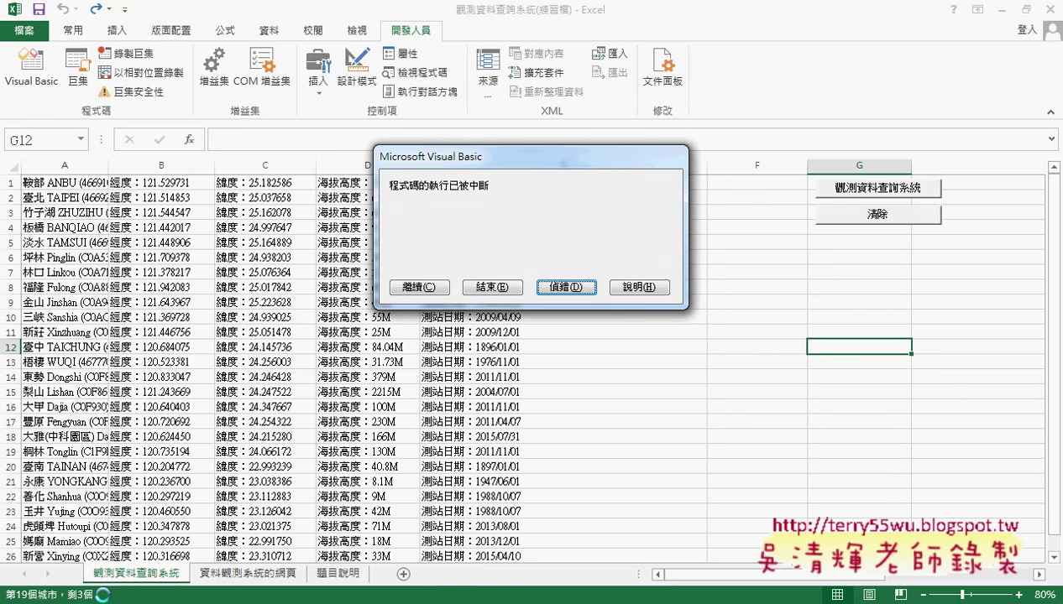
- Debug into the paused code, reset the macro, and scroll up to the 觀測資料查詢系統 Sub header
{"action": "left_click", "coordinate": [568, 287]}
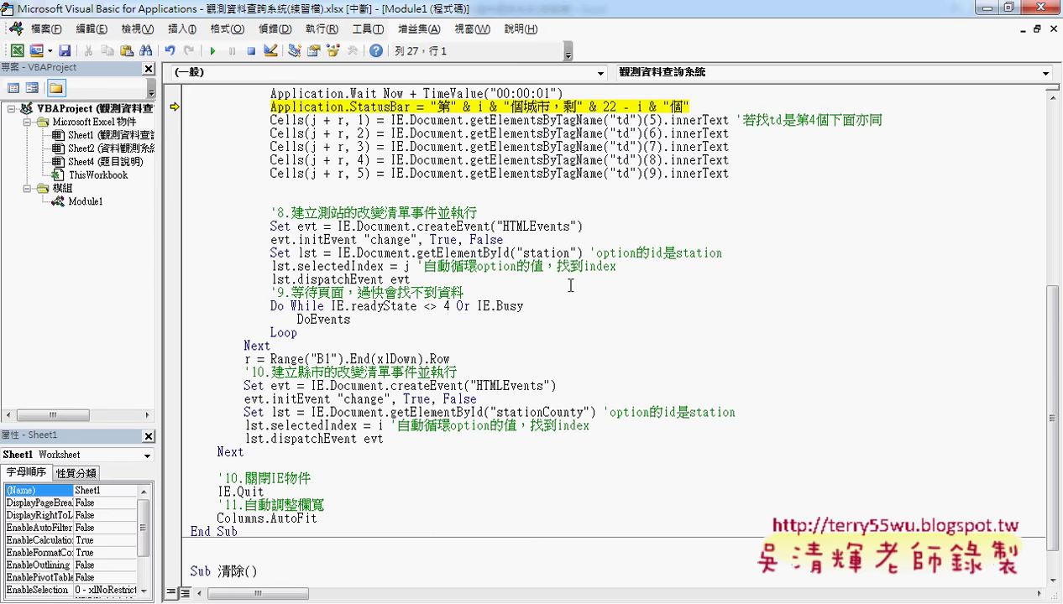
{"action": "left_click", "coordinate": [250, 53]}
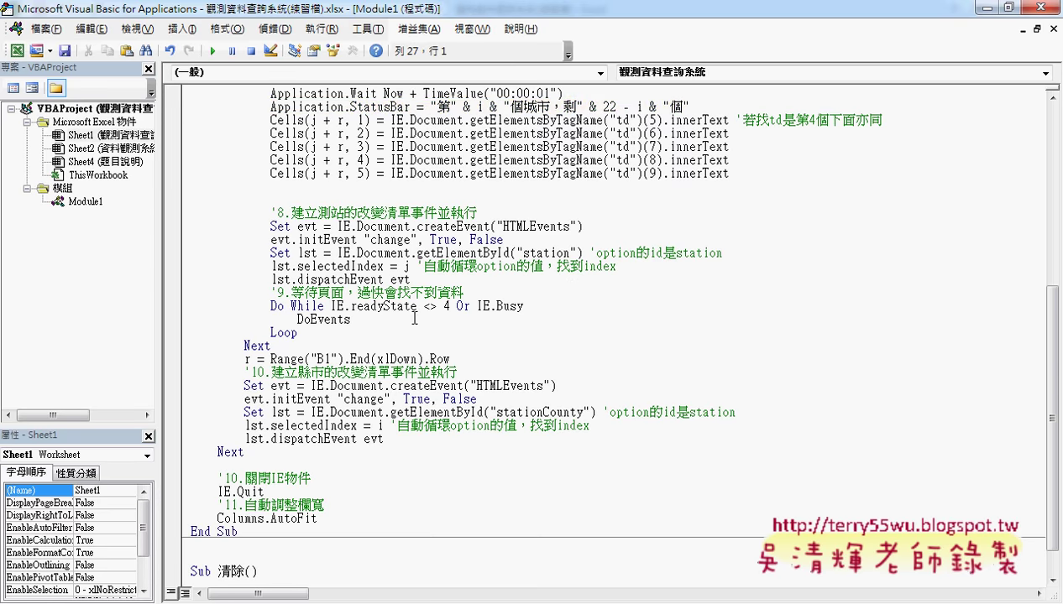
{"action": "scroll", "coordinate": [413, 318], "scroll_direction": "up", "scroll_amount": 5}
{"action": "scroll", "coordinate": [413, 317], "scroll_direction": "up", "scroll_amount": 4}
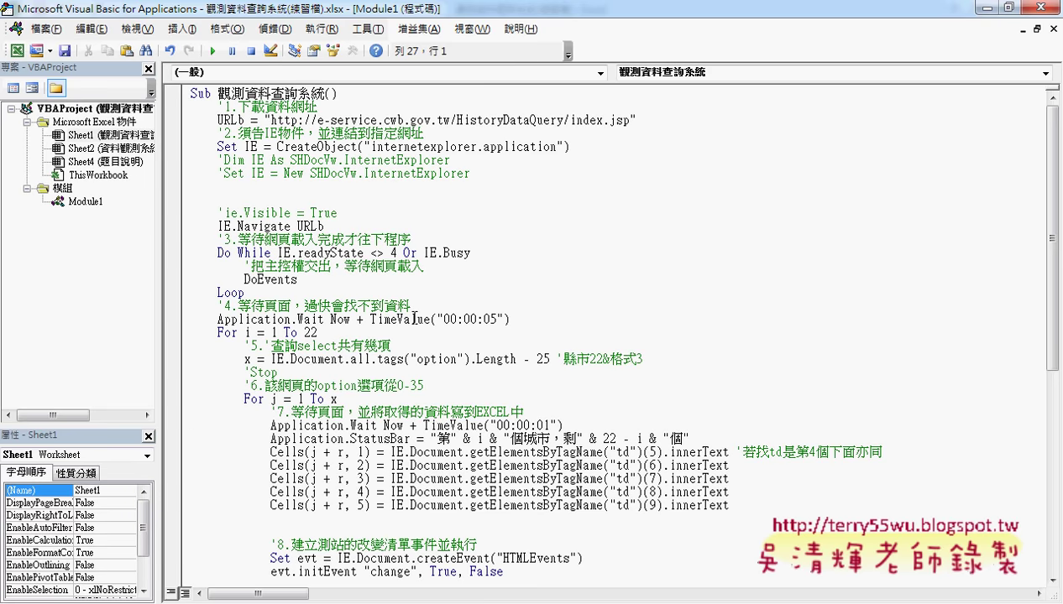
{"action": "left_click_drag", "start_coordinate": [270, 120], "coordinate": [632, 123]}
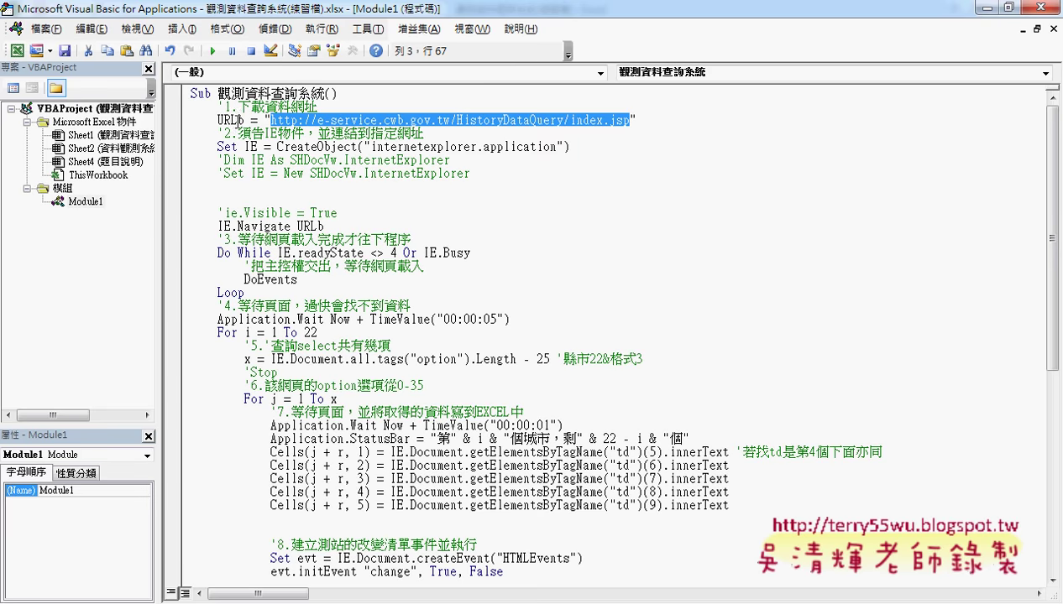
{"action": "left_click", "coordinate": [245, 121]}
{"action": "left_click_drag", "start_coordinate": [244, 121], "coordinate": [217, 121]}
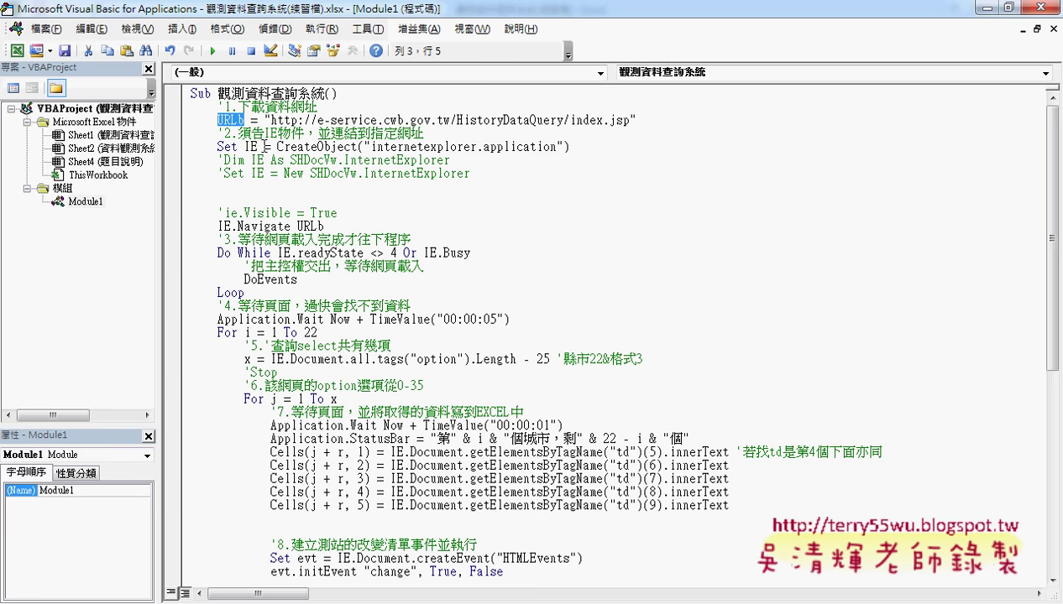
{"action": "left_click", "coordinate": [249, 147]}
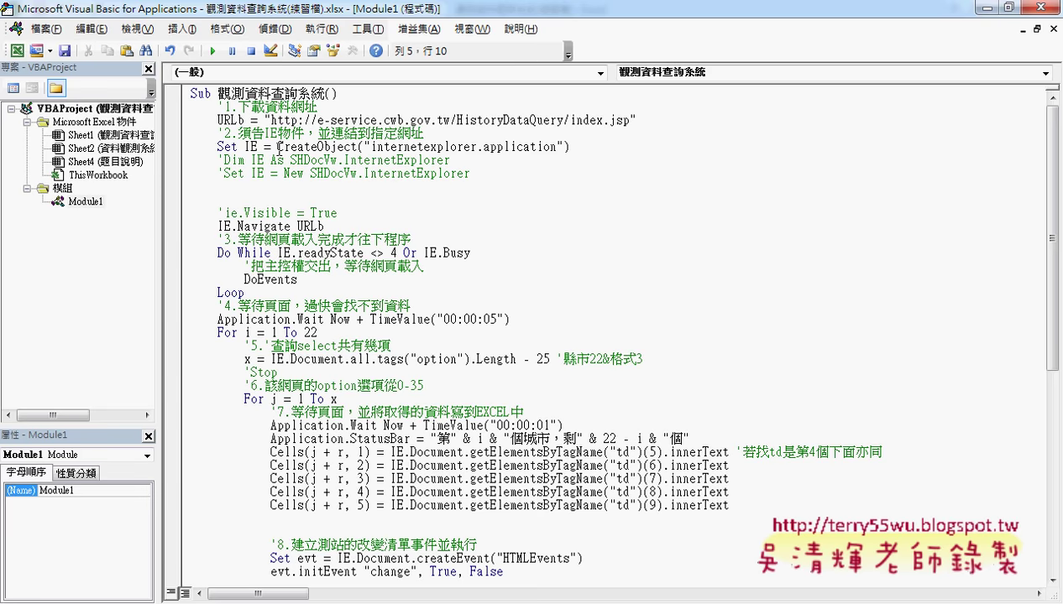
{"action": "left_click_drag", "start_coordinate": [276, 146], "coordinate": [356, 147]}
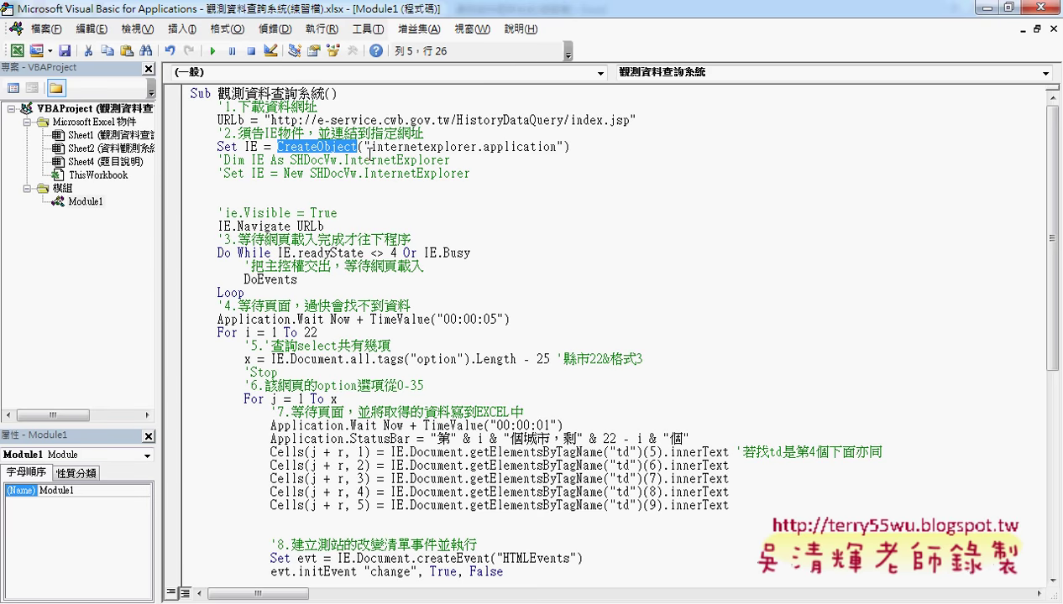
{"action": "left_click", "coordinate": [376, 147]}
{"action": "left_click_drag", "start_coordinate": [372, 147], "coordinate": [478, 147]}
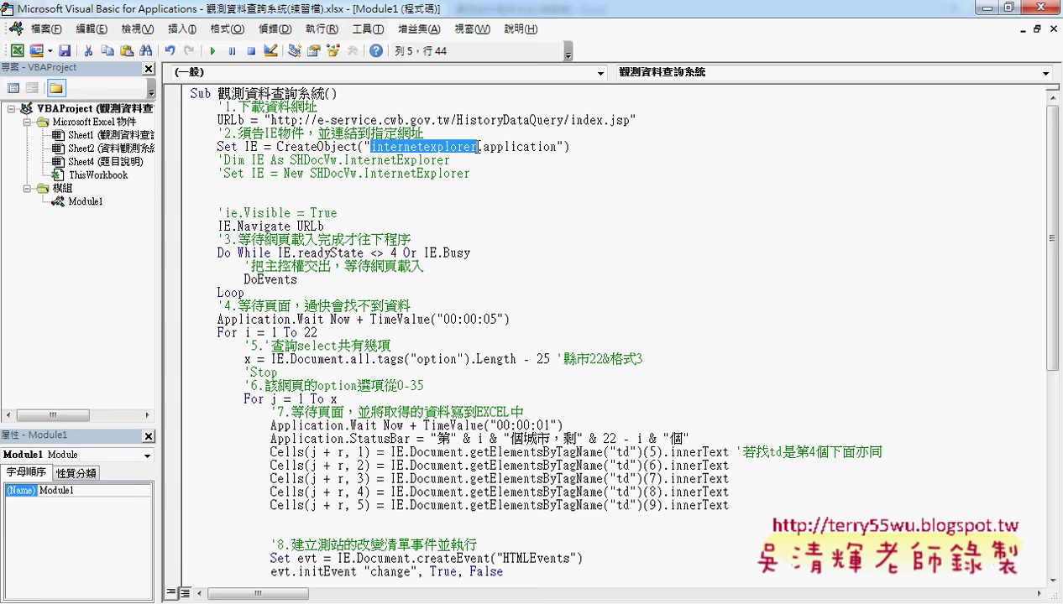
{"action": "left_click_drag", "start_coordinate": [484, 147], "coordinate": [560, 148]}
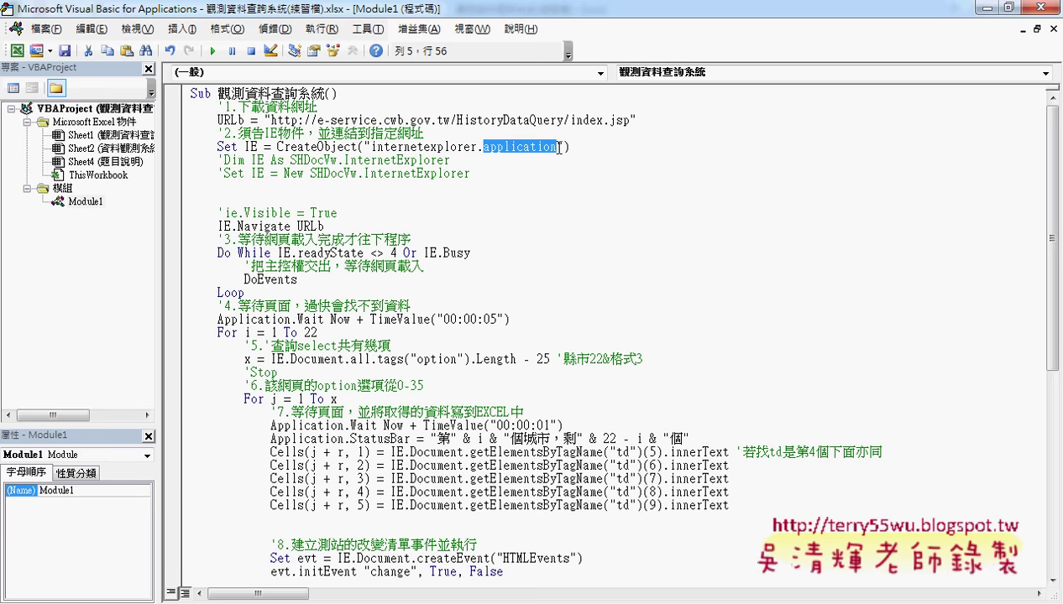
{"action": "left_click_drag", "start_coordinate": [244, 146], "coordinate": [258, 147]}
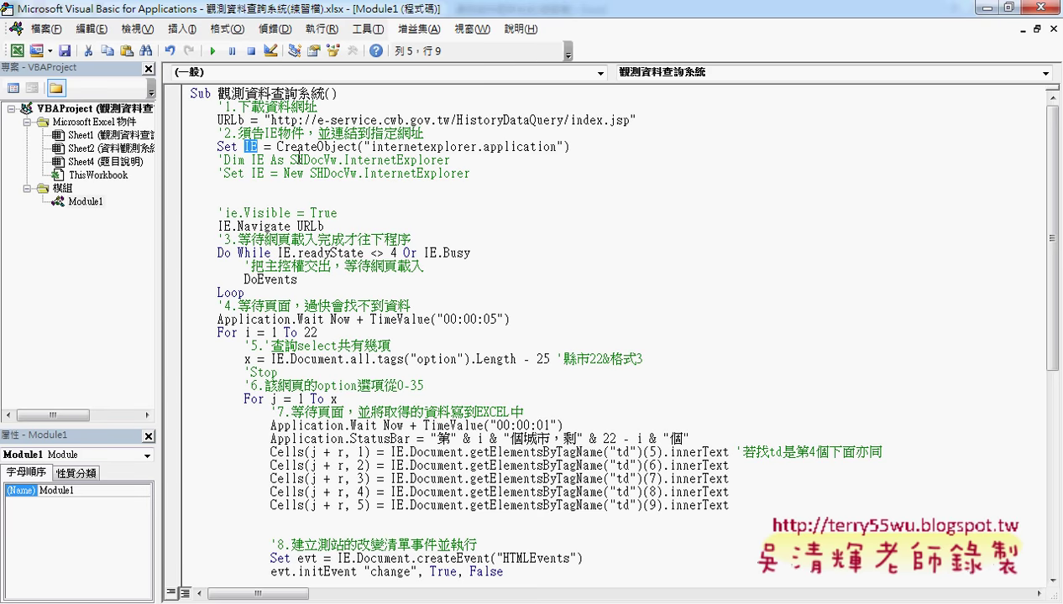
{"action": "left_click_drag", "start_coordinate": [277, 147], "coordinate": [564, 148]}
{"action": "left_click_drag", "start_coordinate": [191, 160], "coordinate": [473, 168]}
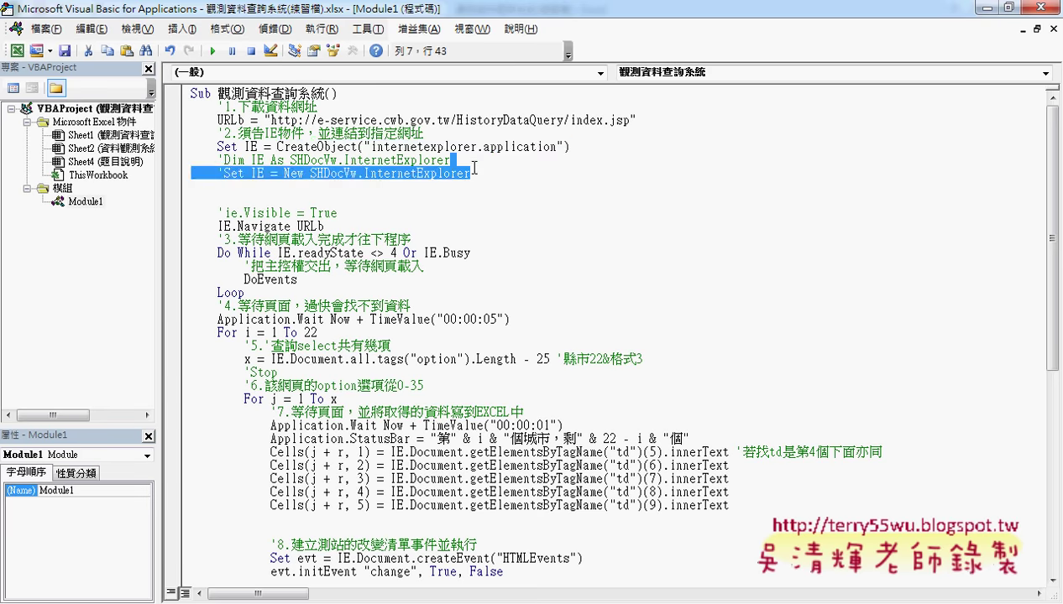
{"action": "left_click_drag", "start_coordinate": [217, 159], "coordinate": [506, 159]}
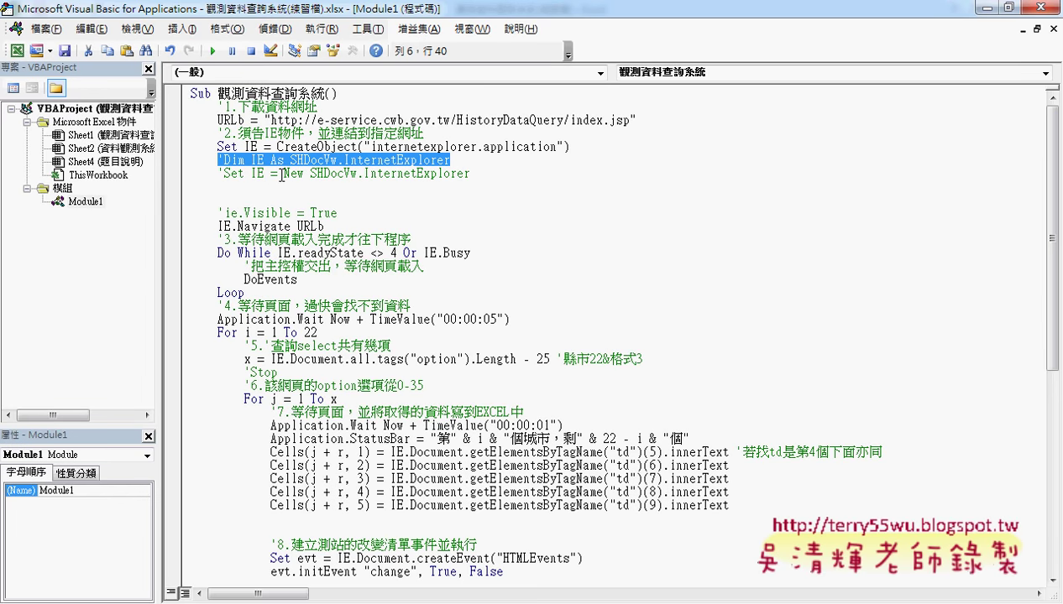
{"action": "left_click_drag", "start_coordinate": [283, 174], "coordinate": [487, 175]}
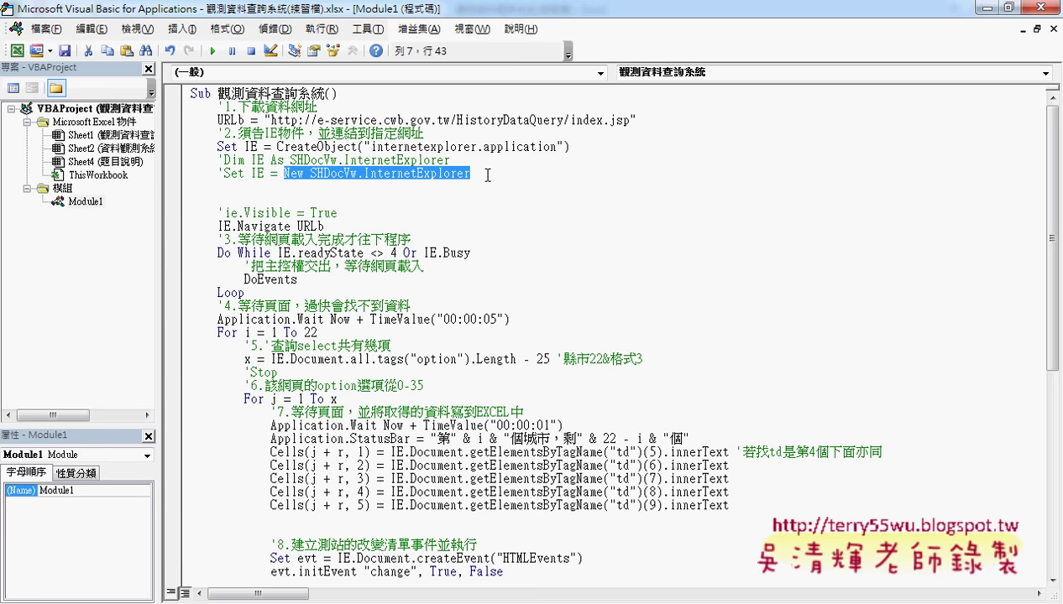
{"action": "left_click", "coordinate": [361, 147]}
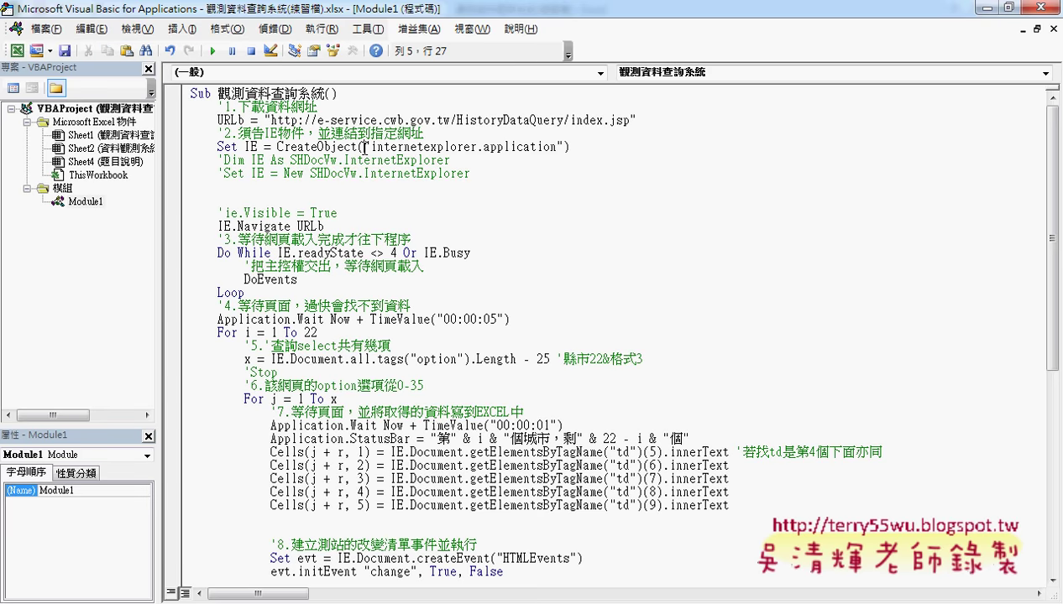
{"action": "left_click_drag", "start_coordinate": [576, 147], "coordinate": [218, 148]}
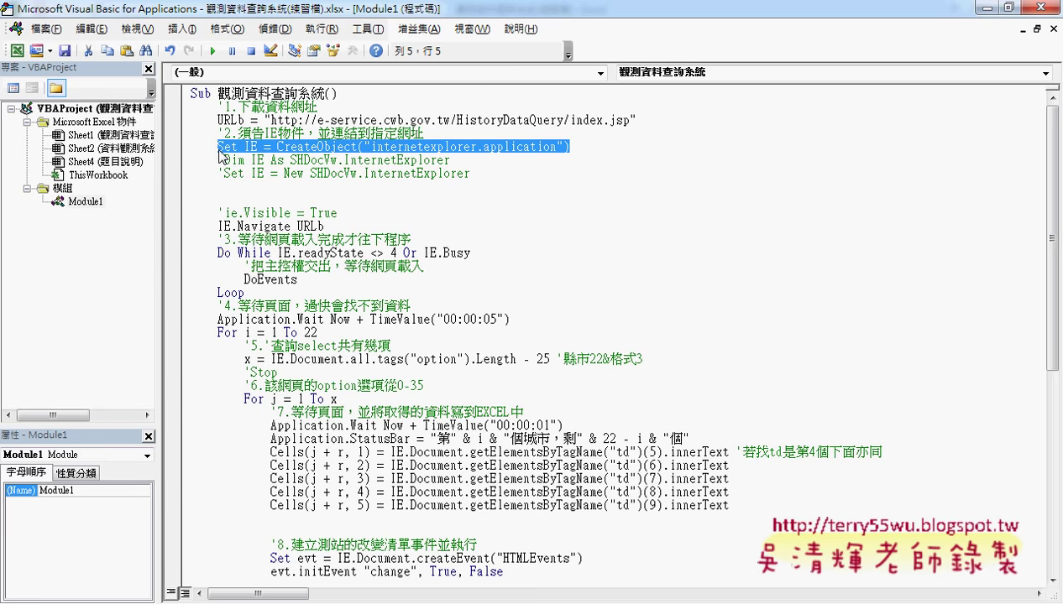
- Comment out the CreateObject line and uncomment the Dim IE and Set IE = New lines
{"action": "left_click", "coordinate": [219, 151]}
{"action": "type", "text": "'"}
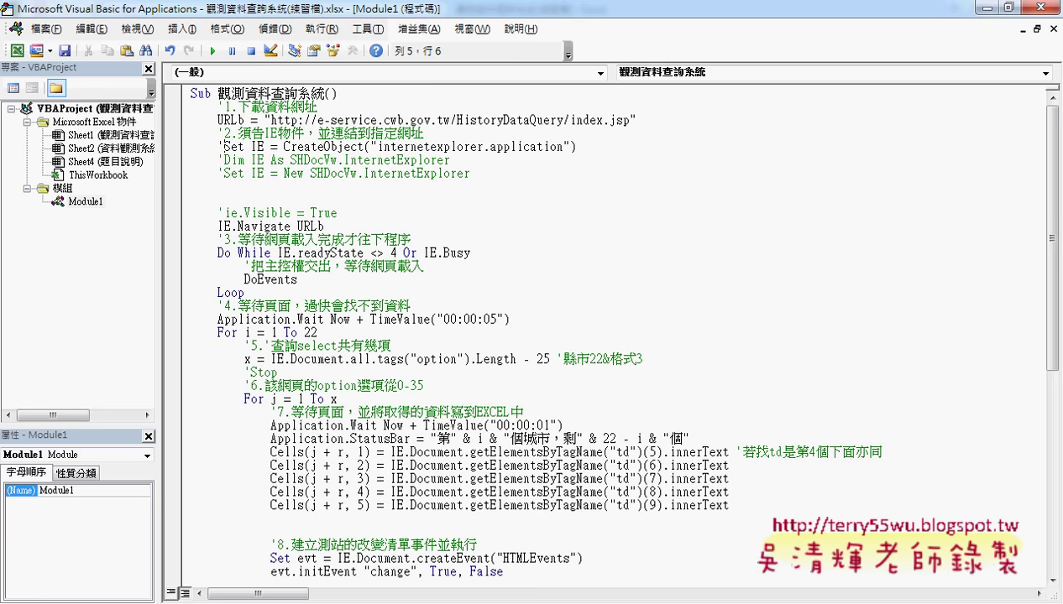
{"action": "key", "text": "Left"}
{"action": "key", "text": "Down"}
{"action": "key", "text": "Delete"}
{"action": "key", "text": "Down"}
{"action": "key", "text": "Delete"}
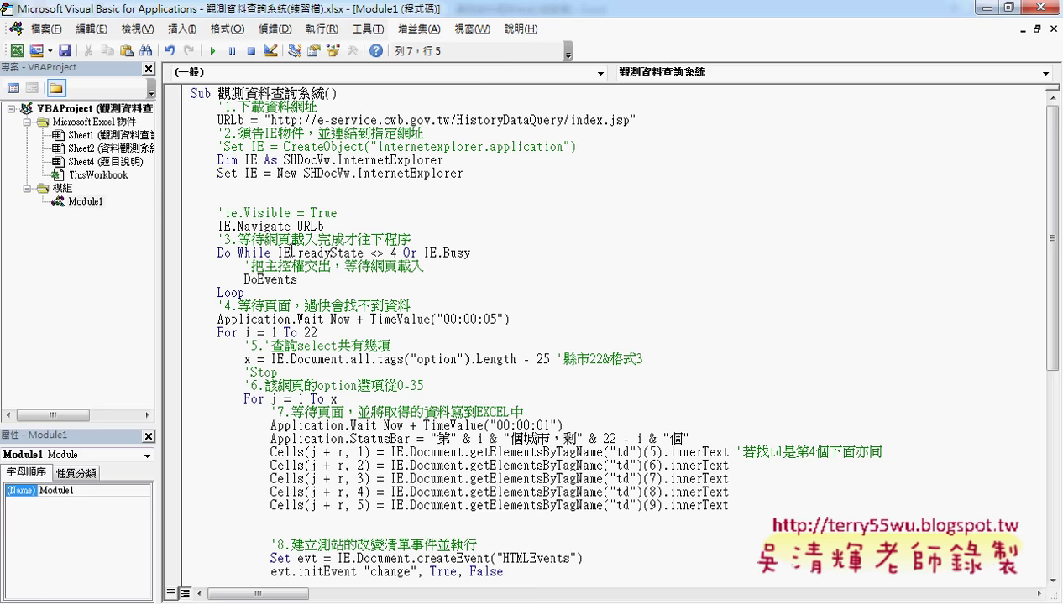
- Delete '.readyState <> 4 Or IE.Busy' from the Do While condition
{"action": "left_click_drag", "start_coordinate": [290, 252], "coordinate": [470, 252]}
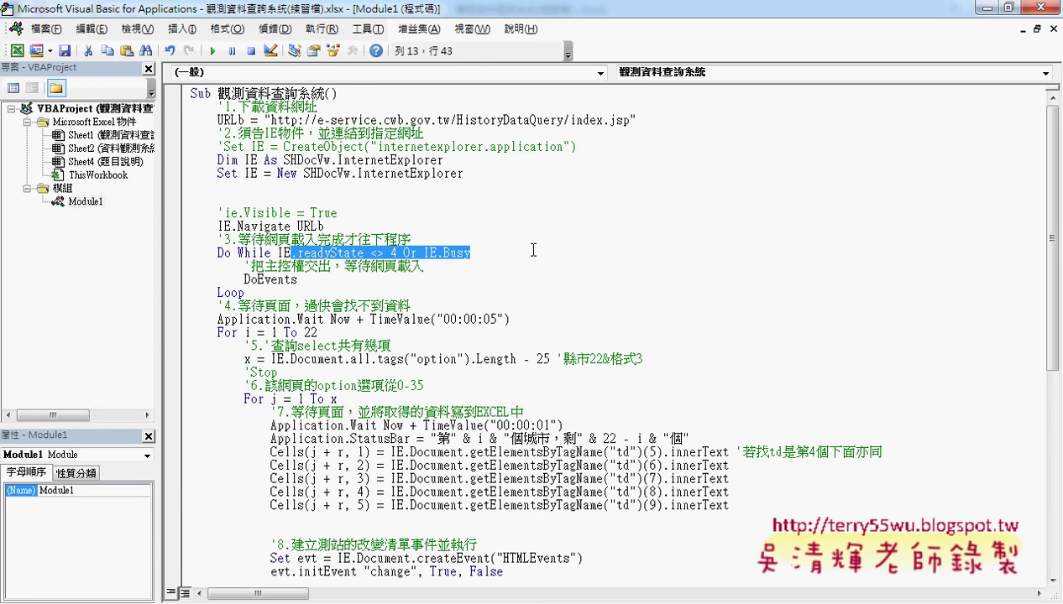
{"action": "key", "text": "Delete"}
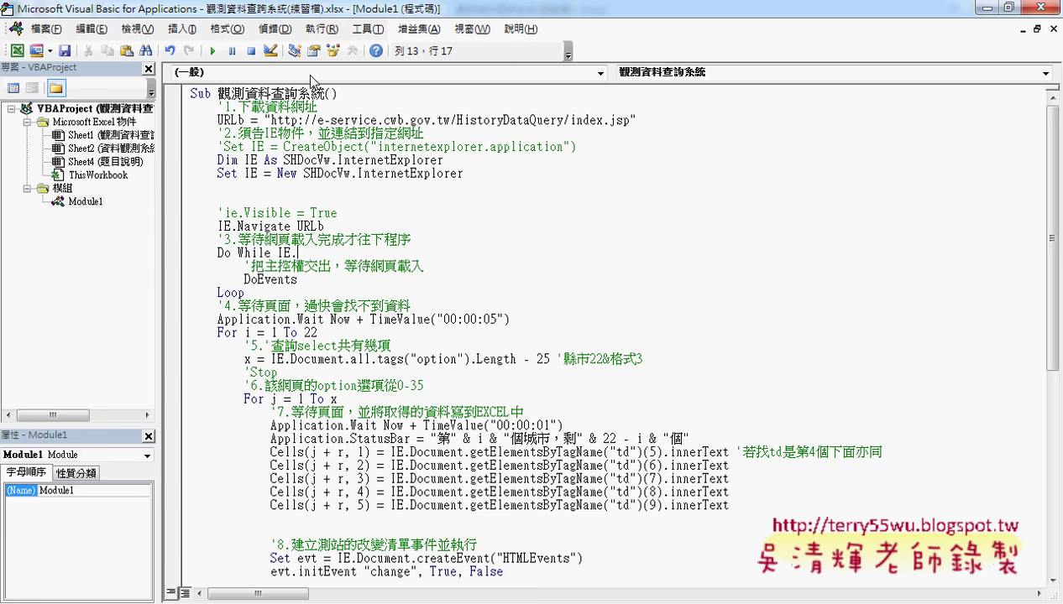
{"action": "left_click", "coordinate": [360, 40]}
{"action": "left_click", "coordinate": [407, 44]}
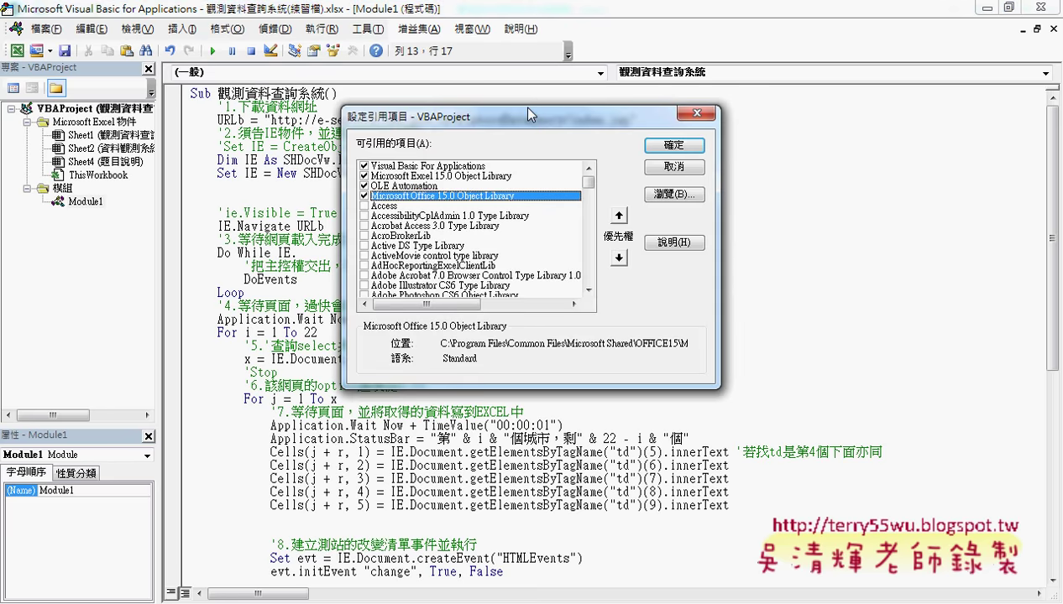
- Scroll the References library list to find Microsoft Internet Controls
{"action": "left_click_drag", "start_coordinate": [709, 183], "coordinate": [716, 217]}
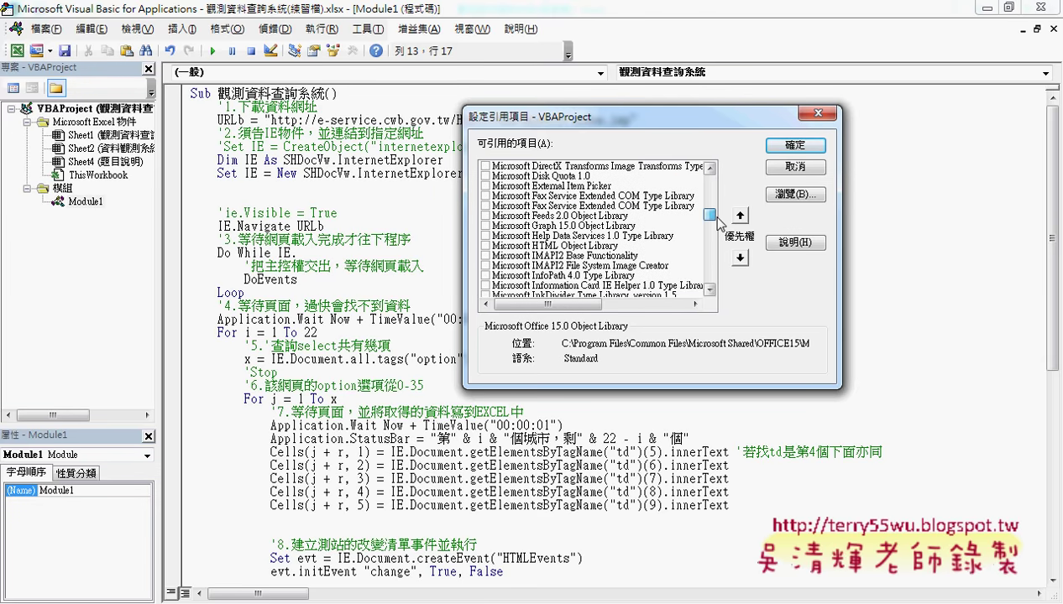
{"action": "left_click", "coordinate": [712, 290]}
{"action": "left_click", "coordinate": [710, 289]}
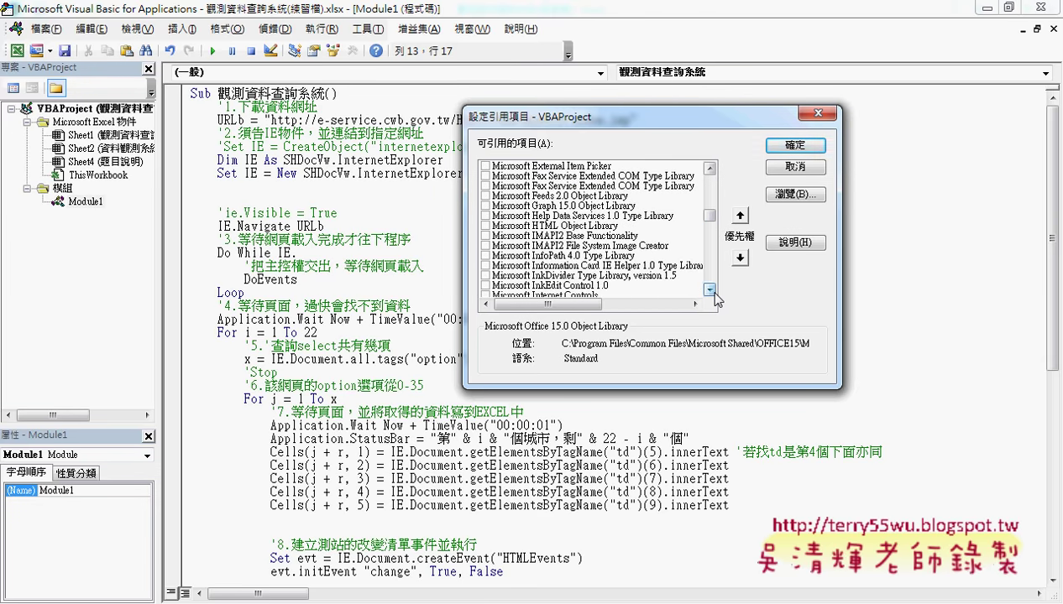
{"action": "left_click", "coordinate": [711, 289]}
{"action": "left_click", "coordinate": [710, 290]}
{"action": "left_click", "coordinate": [710, 290]}
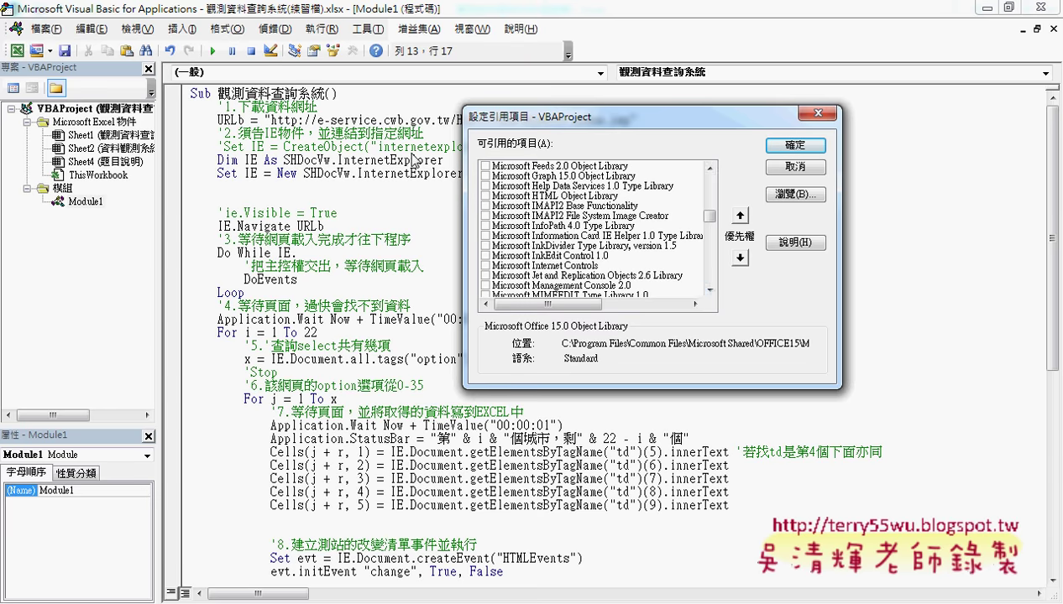
{"action": "left_click", "coordinate": [710, 290]}
{"action": "left_click", "coordinate": [710, 290]}
{"action": "left_click", "coordinate": [710, 290]}
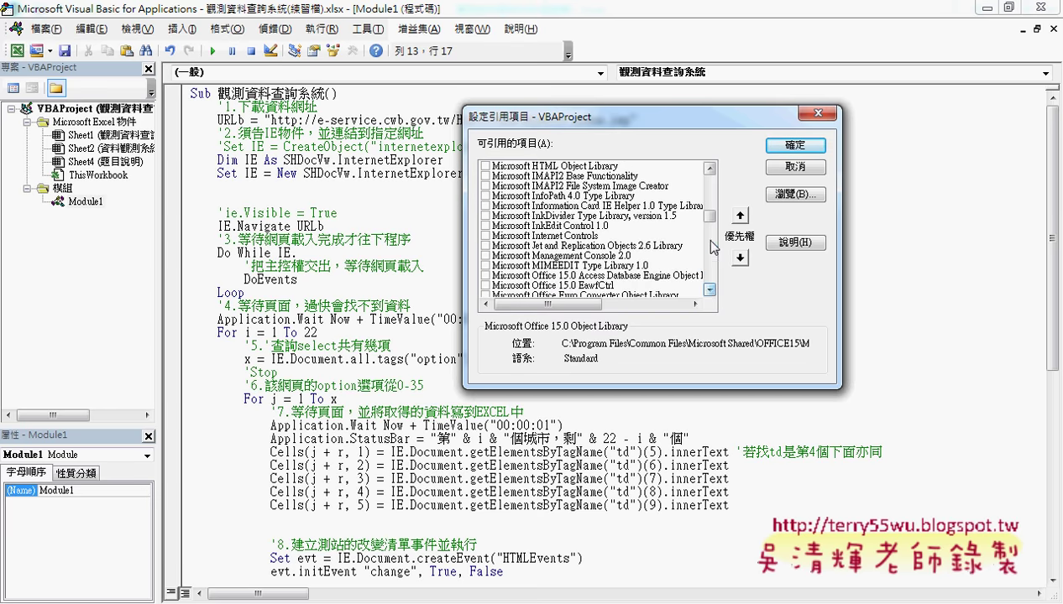
{"action": "left_click", "coordinate": [711, 209]}
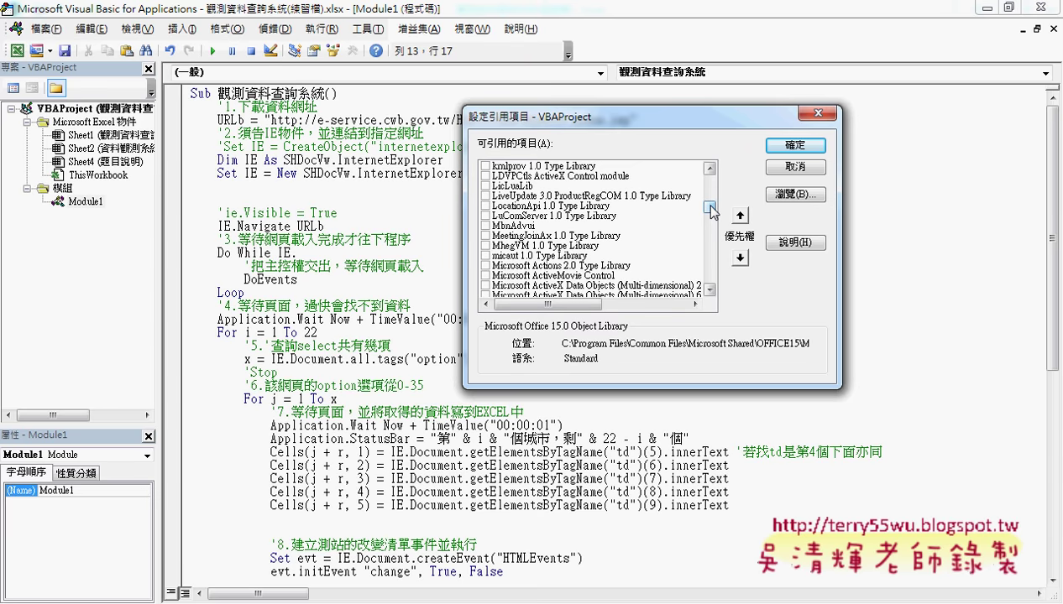
{"action": "left_click", "coordinate": [710, 168]}
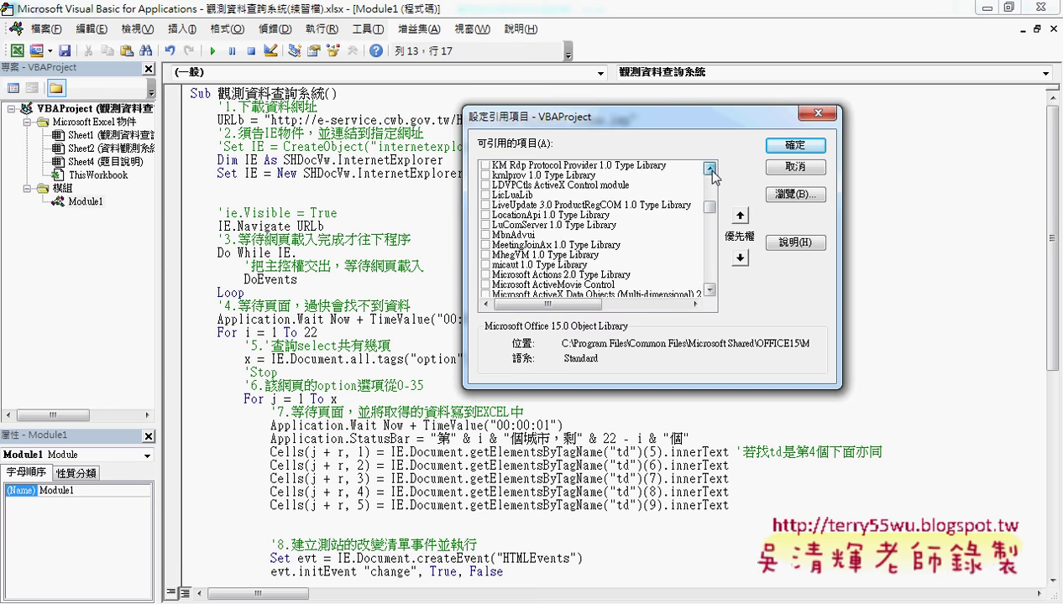
{"action": "left_click", "coordinate": [711, 168]}
{"action": "left_click", "coordinate": [711, 168]}
{"action": "left_click", "coordinate": [710, 168]}
{"action": "left_click", "coordinate": [710, 168]}
{"action": "left_click", "coordinate": [710, 167]}
{"action": "left_click", "coordinate": [710, 167]}
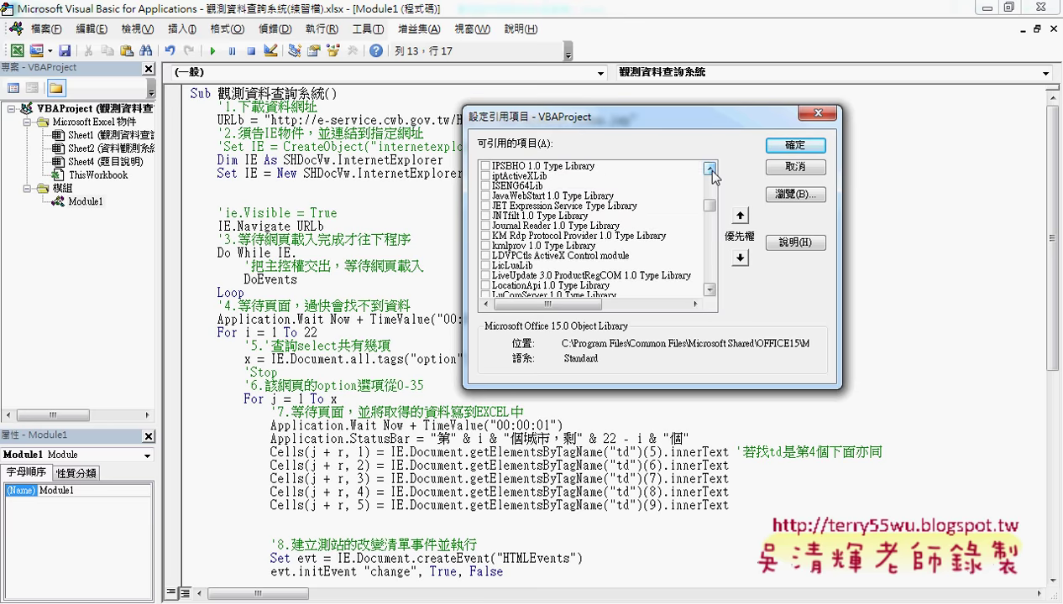
{"action": "left_click", "coordinate": [710, 168]}
{"action": "left_click", "coordinate": [710, 168]}
{"action": "left_click", "coordinate": [710, 167]}
{"action": "left_click", "coordinate": [710, 167]}
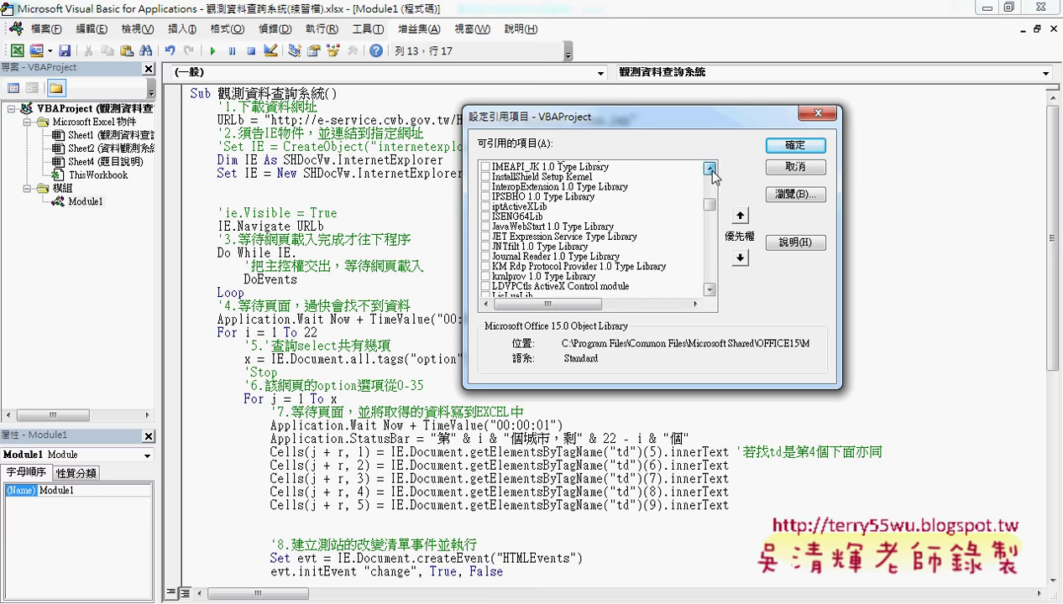
{"action": "left_click", "coordinate": [710, 167]}
{"action": "left_click", "coordinate": [710, 167]}
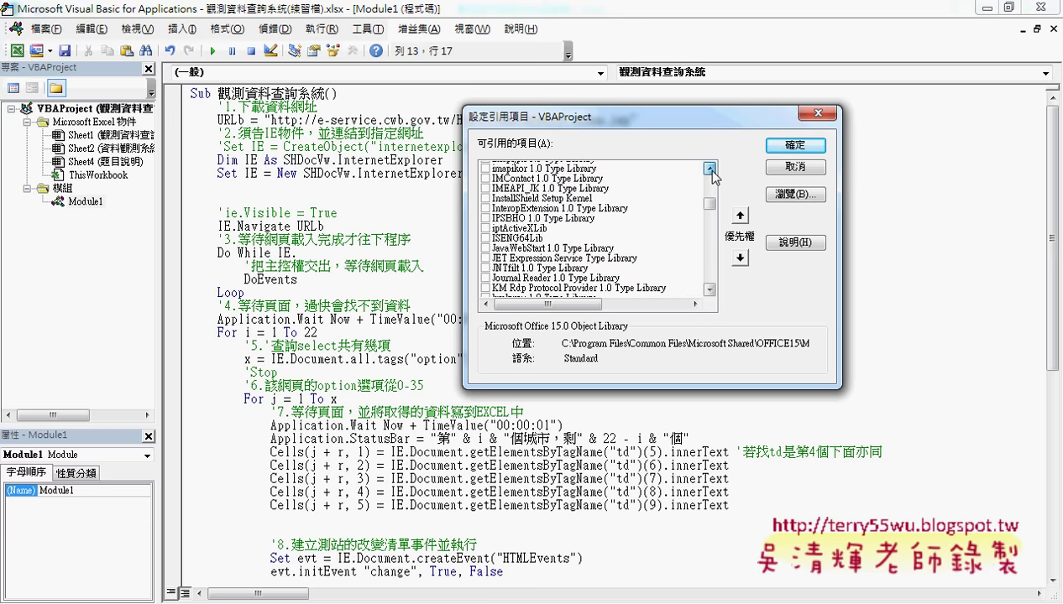
{"action": "left_click", "coordinate": [711, 168]}
{"action": "left_click", "coordinate": [710, 168]}
{"action": "left_click", "coordinate": [710, 168]}
{"action": "left_click", "coordinate": [710, 168]}
{"action": "left_click", "coordinate": [710, 167]}
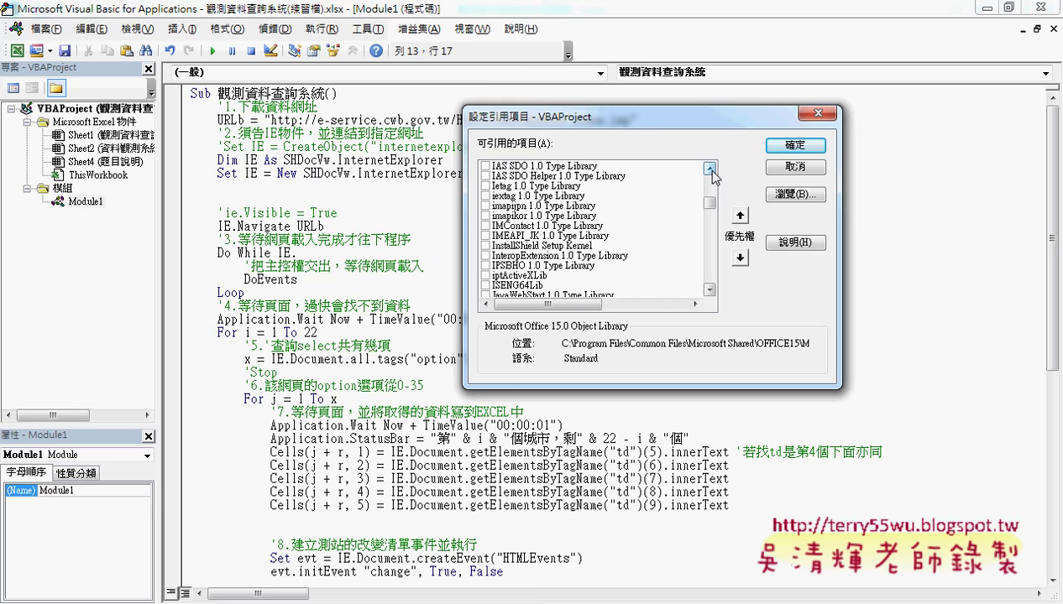
{"action": "left_click", "coordinate": [710, 168]}
{"action": "left_click", "coordinate": [710, 168]}
{"action": "left_click", "coordinate": [710, 168]}
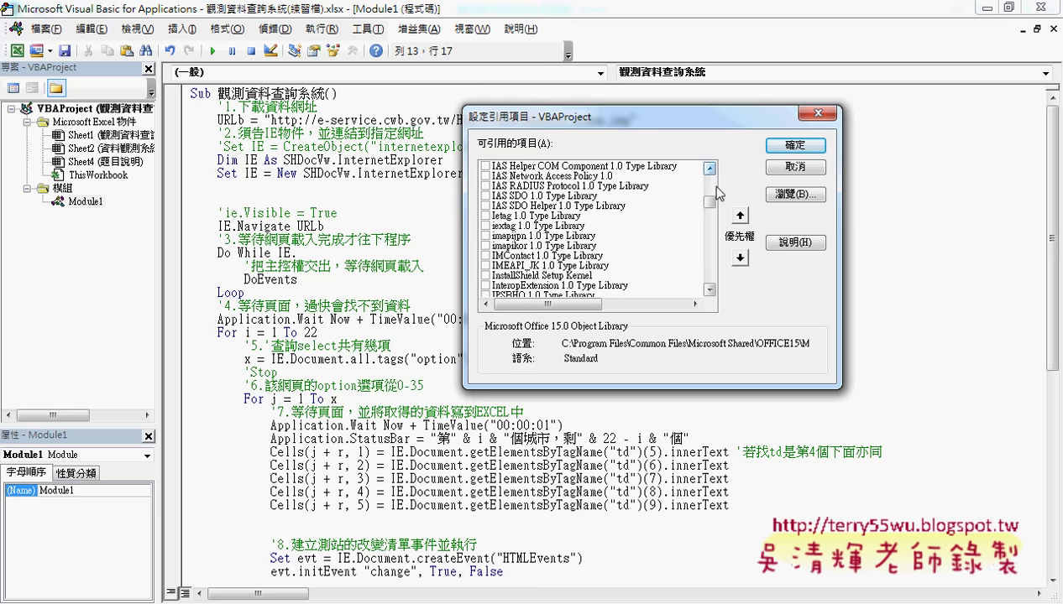
{"action": "left_click_drag", "start_coordinate": [710, 207], "coordinate": [712, 237]}
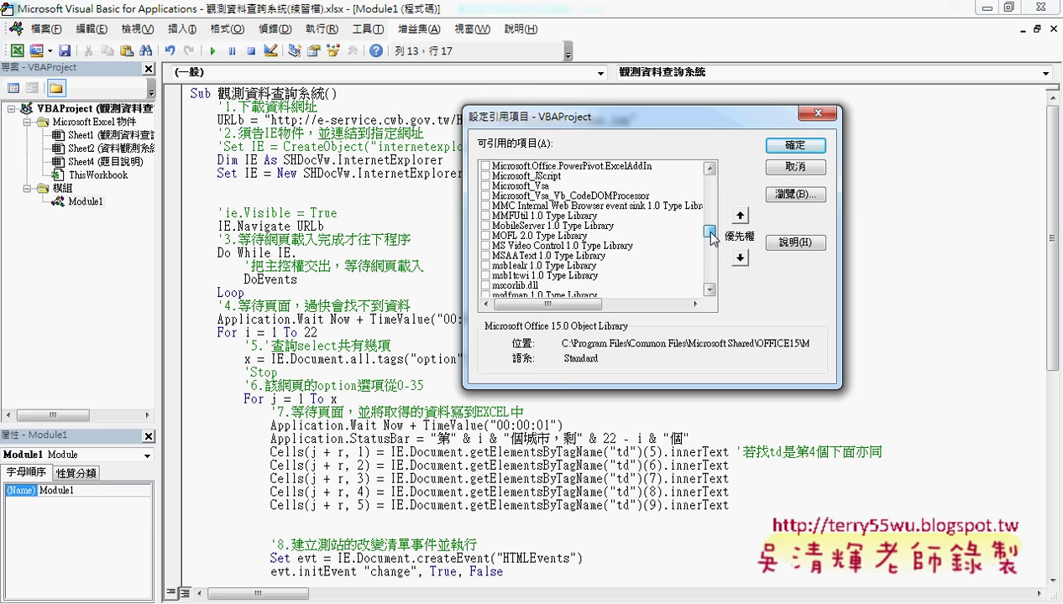
{"action": "left_click_drag", "start_coordinate": [712, 238], "coordinate": [712, 237]}
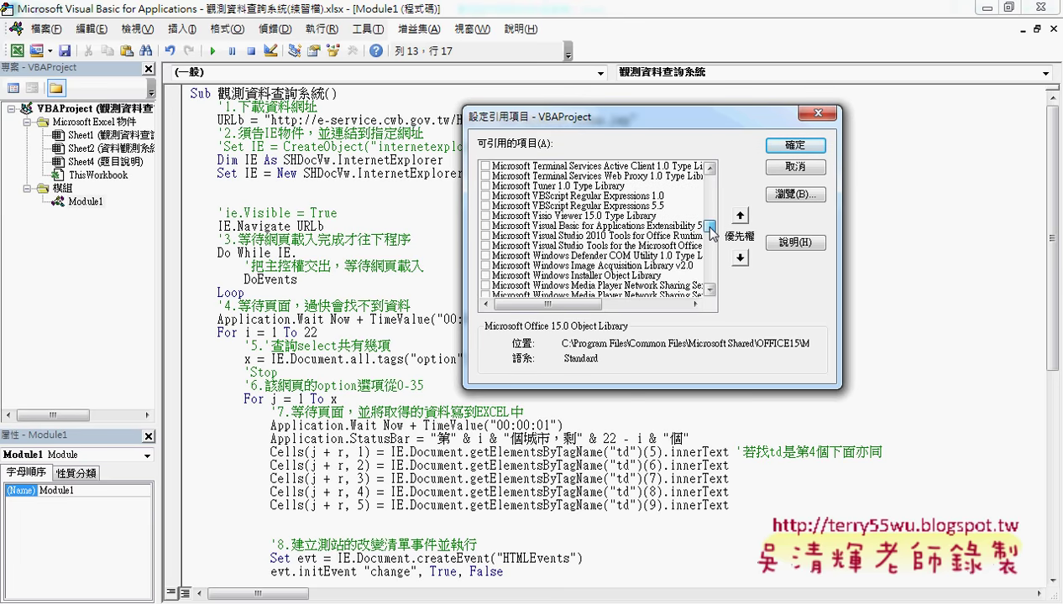
{"action": "left_click_drag", "start_coordinate": [710, 168], "coordinate": [710, 168]}
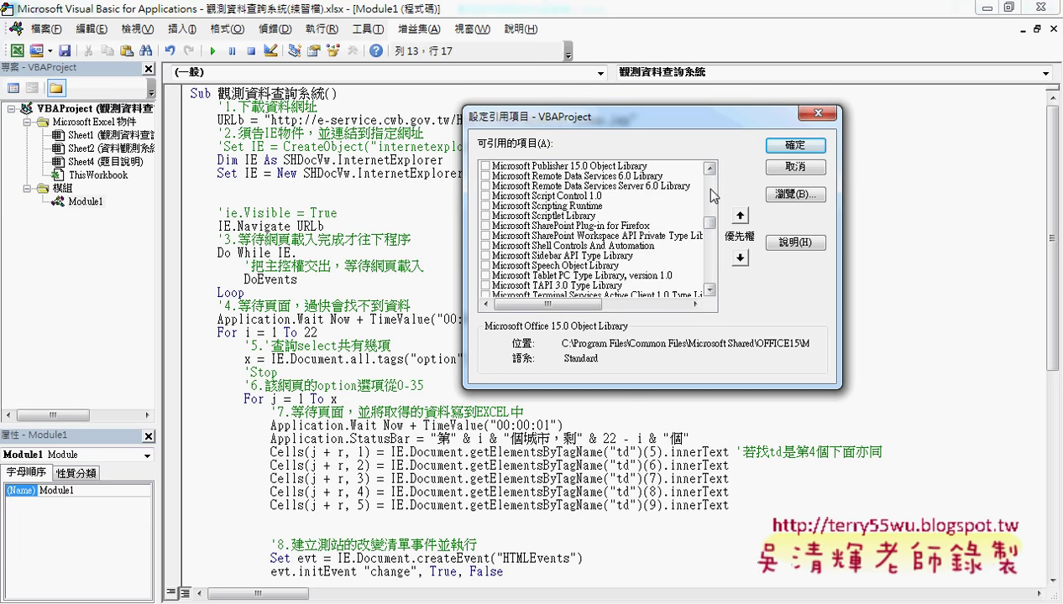
{"action": "scroll", "coordinate": [710, 191], "scroll_direction": "up", "scroll_amount": 2}
{"action": "scroll", "coordinate": [711, 190], "scroll_direction": "up", "scroll_amount": 4}
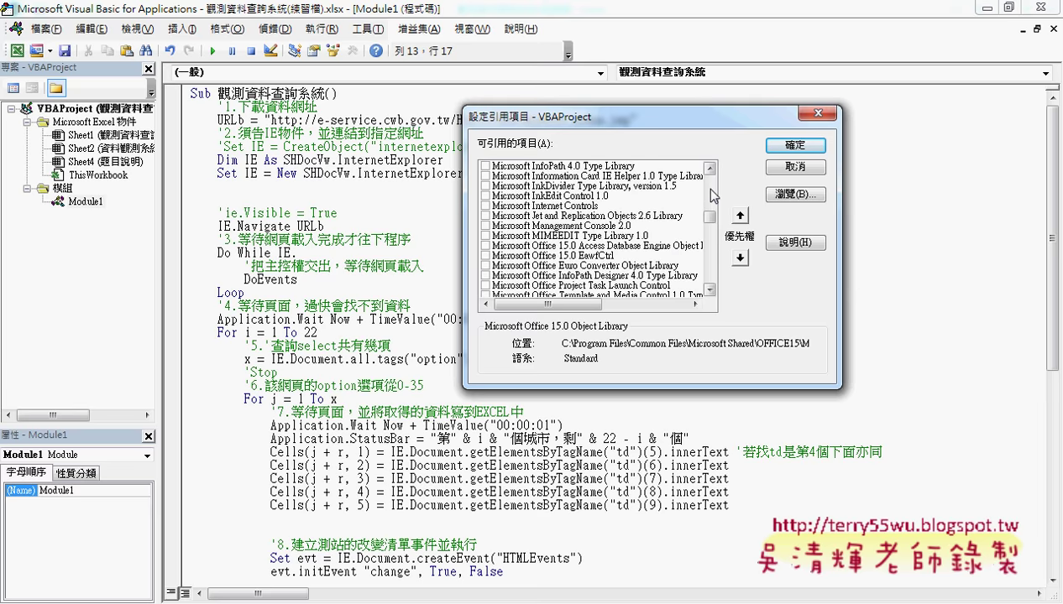
- Tick Microsoft Internet Controls and confirm the References dialog with OK
{"action": "left_click", "coordinate": [561, 205]}
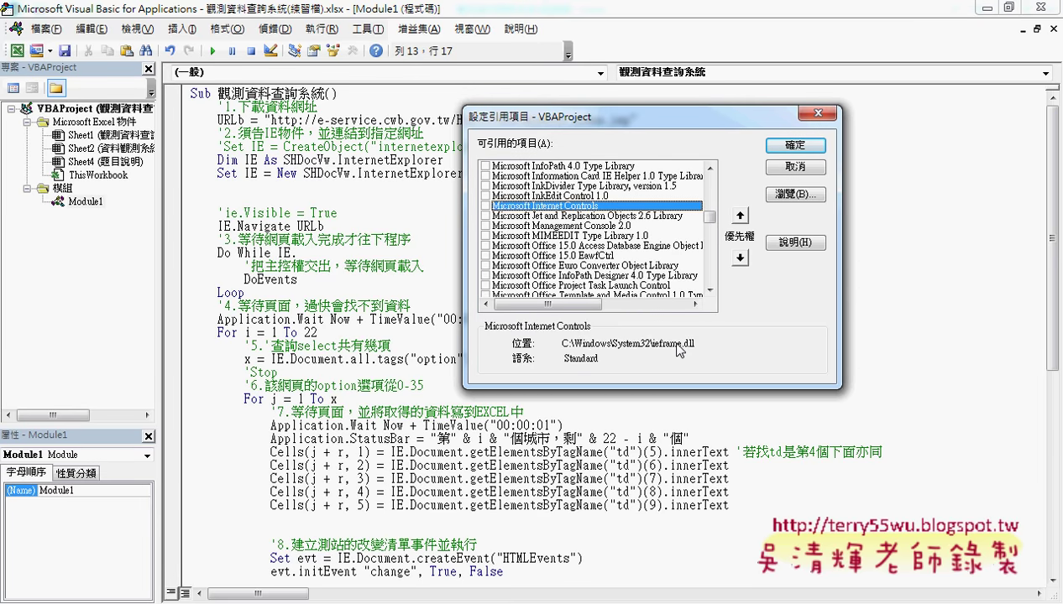
{"action": "left_click", "coordinate": [485, 206]}
{"action": "left_click", "coordinate": [794, 144]}
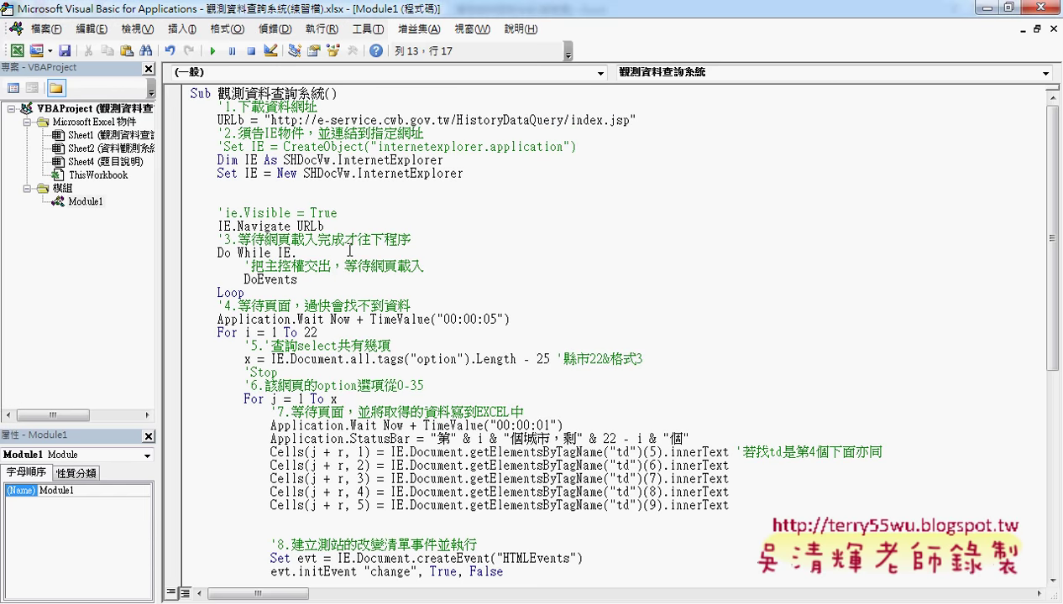
- Retype the dot after 'Do While IE' to show the IE member list, then close it with Esc
{"action": "left_click_drag", "start_coordinate": [300, 253], "coordinate": [293, 253]}
{"action": "key", "text": "Delete"}
{"action": "type", "text": "."}
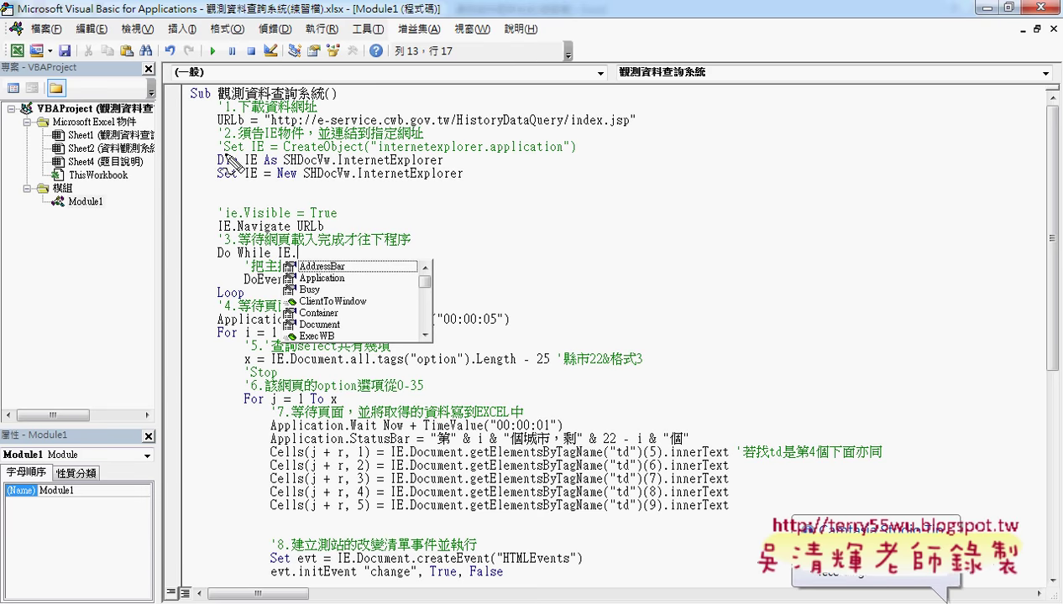
{"action": "mouse_move", "coordinate": [234, 154]}
{"action": "left_mouse_down"}
{"action": "mouse_move", "coordinate": [551, 155]}
{"action": "mouse_move", "coordinate": [223, 156]}
{"action": "left_mouse_up"}
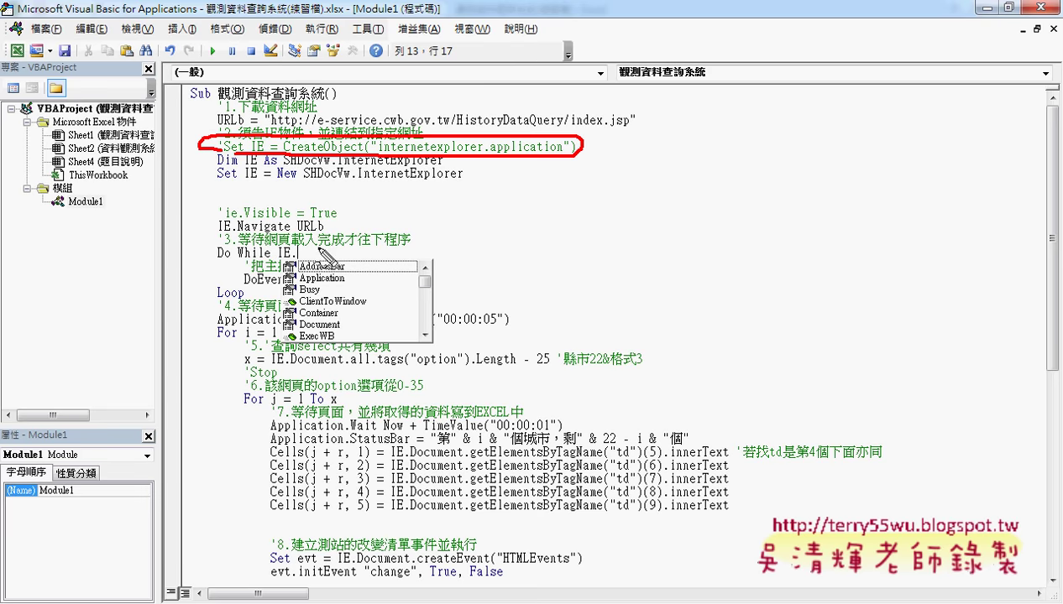
{"action": "mouse_move", "coordinate": [313, 205]}
{"action": "left_mouse_down"}
{"action": "mouse_move", "coordinate": [210, 201]}
{"action": "mouse_move", "coordinate": [231, 151]}
{"action": "mouse_move", "coordinate": [457, 151]}
{"action": "mouse_move", "coordinate": [468, 203]}
{"action": "mouse_move", "coordinate": [241, 200]}
{"action": "left_mouse_up"}
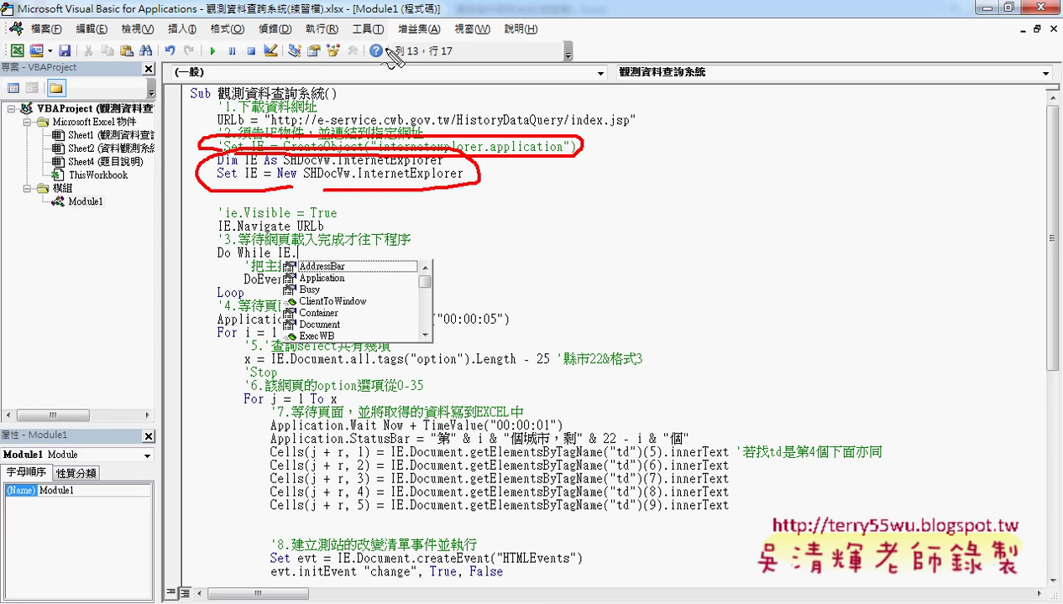
{"action": "mouse_move", "coordinate": [359, 44]}
{"action": "left_mouse_down"}
{"action": "mouse_move", "coordinate": [373, 18]}
{"action": "mouse_move", "coordinate": [359, 57]}
{"action": "left_mouse_up"}
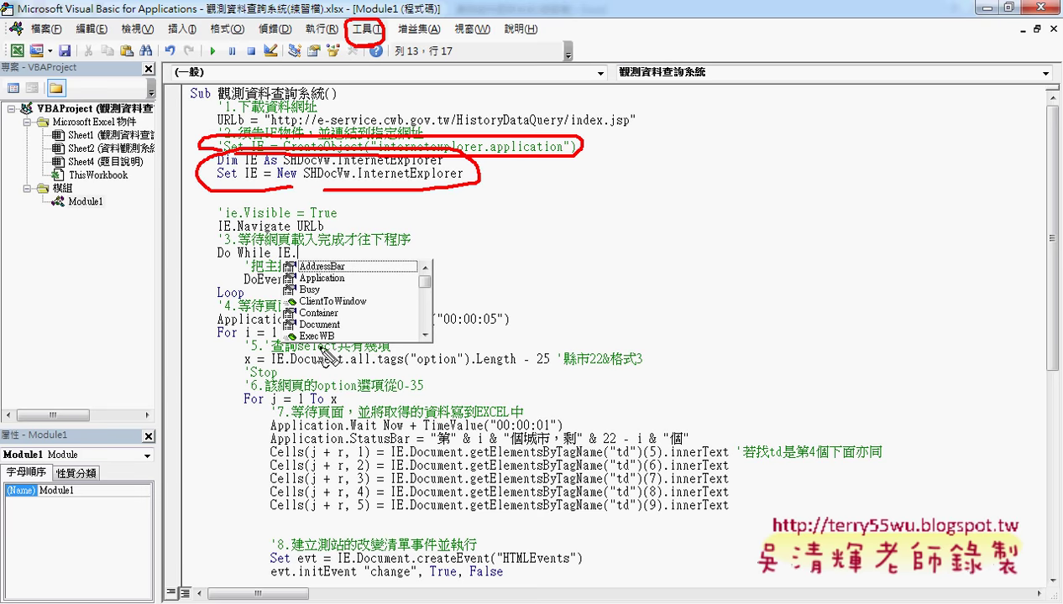
{"action": "mouse_move", "coordinate": [294, 359]}
{"action": "left_mouse_down"}
{"action": "mouse_move", "coordinate": [363, 299]}
{"action": "mouse_move", "coordinate": [301, 361]}
{"action": "left_mouse_up"}
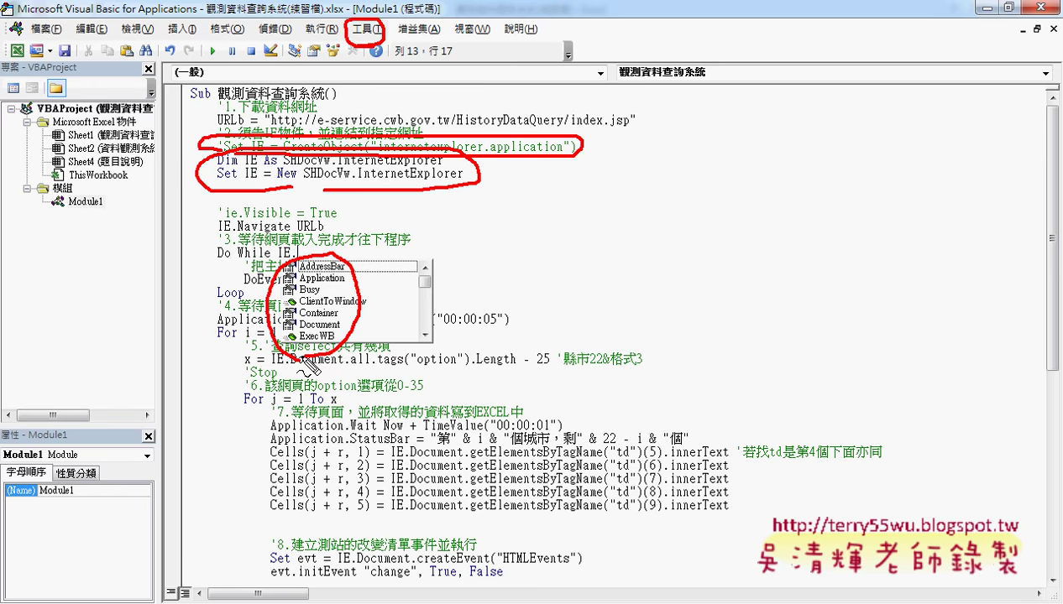
{"action": "key", "text": "Escape"}
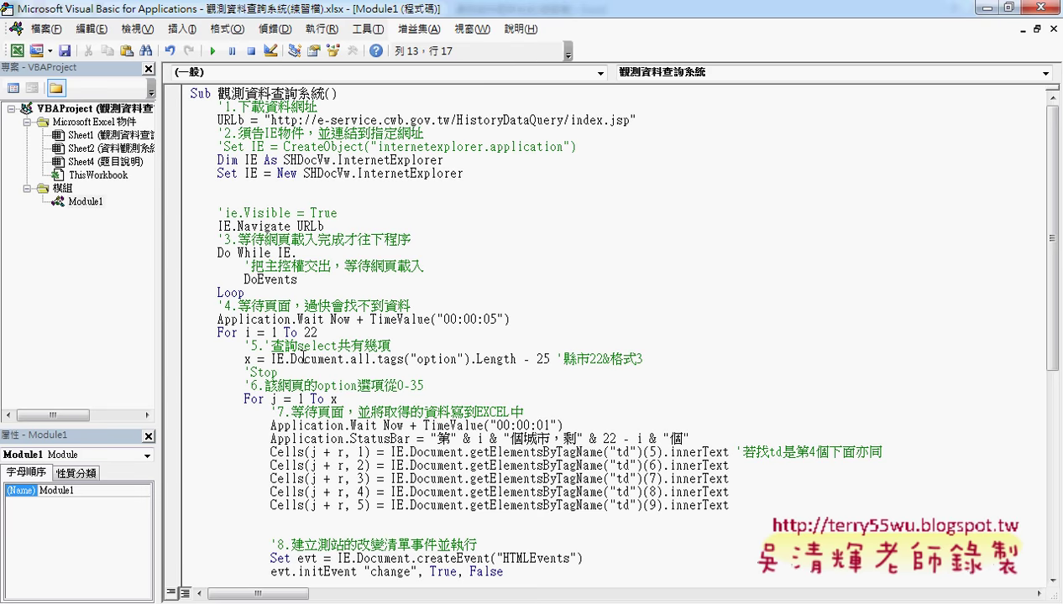
{"action": "left_click", "coordinate": [217, 146]}
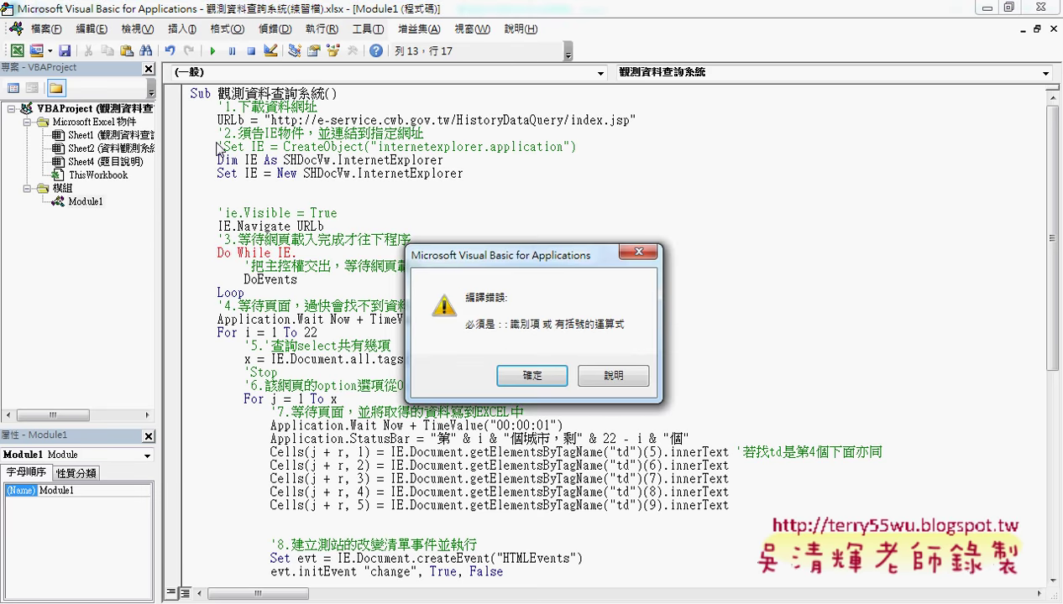
- Dismiss the compile error and undo the recent code edits
{"action": "left_click", "coordinate": [501, 370]}
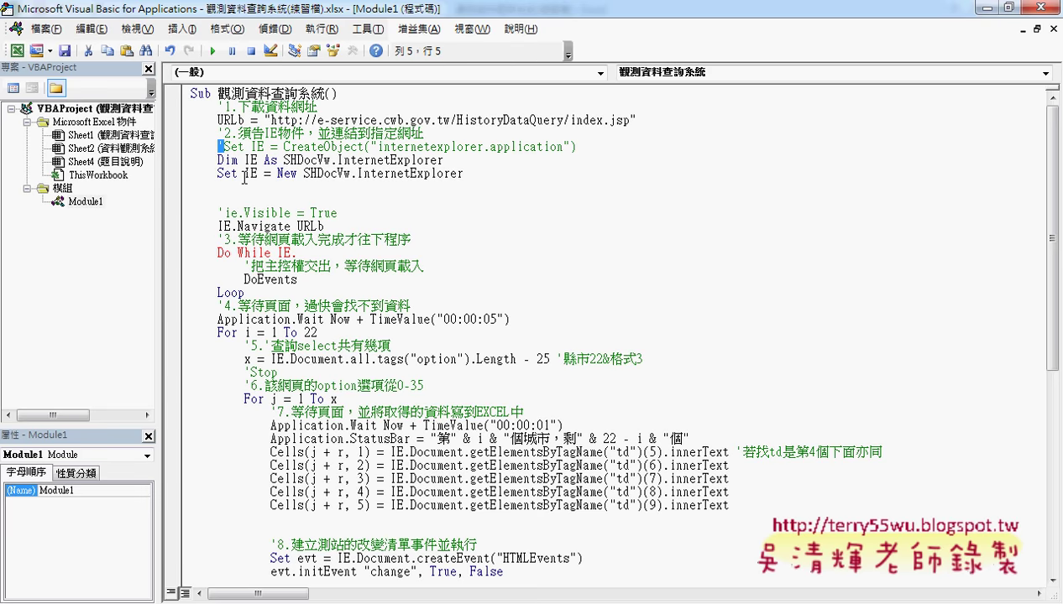
{"action": "key", "text": "Delete"}
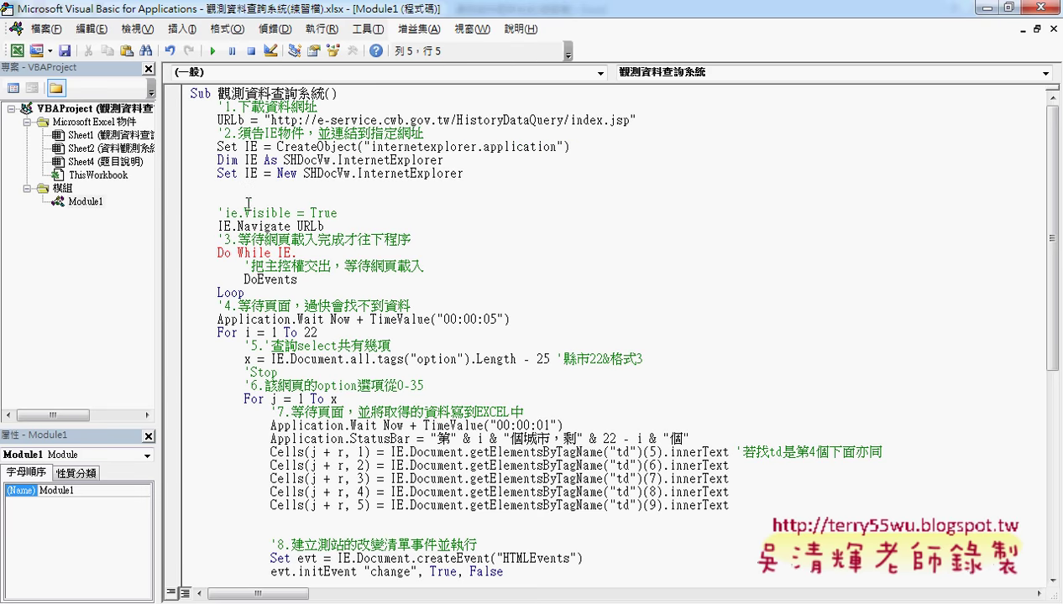
{"action": "key", "text": "ctrl+z"}
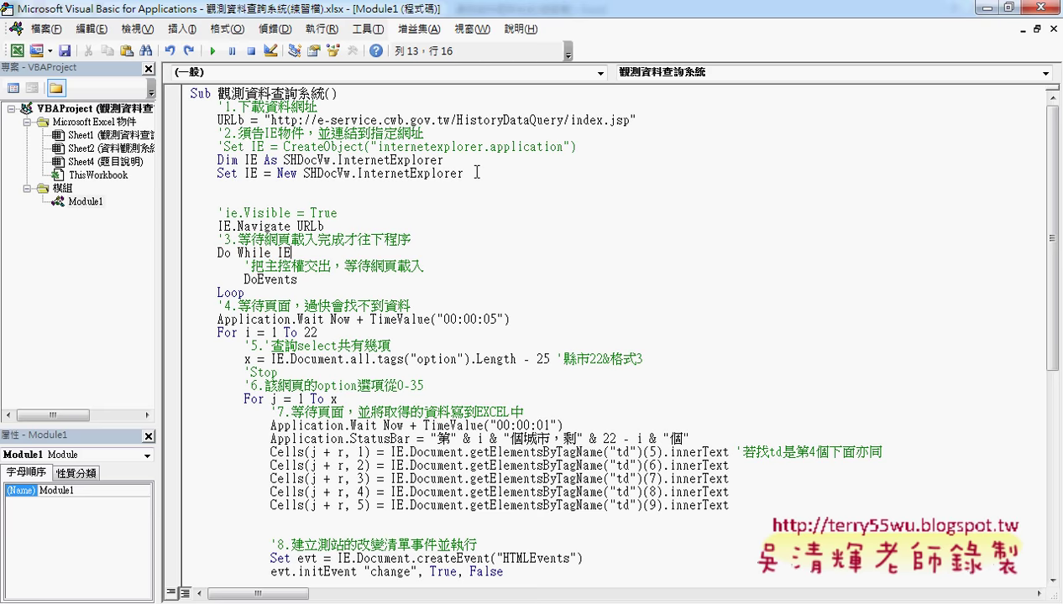
{"action": "key", "text": "ctrl+z"}
{"action": "key", "text": "ctrl+z"}
{"action": "key", "text": "ctrl+z"}
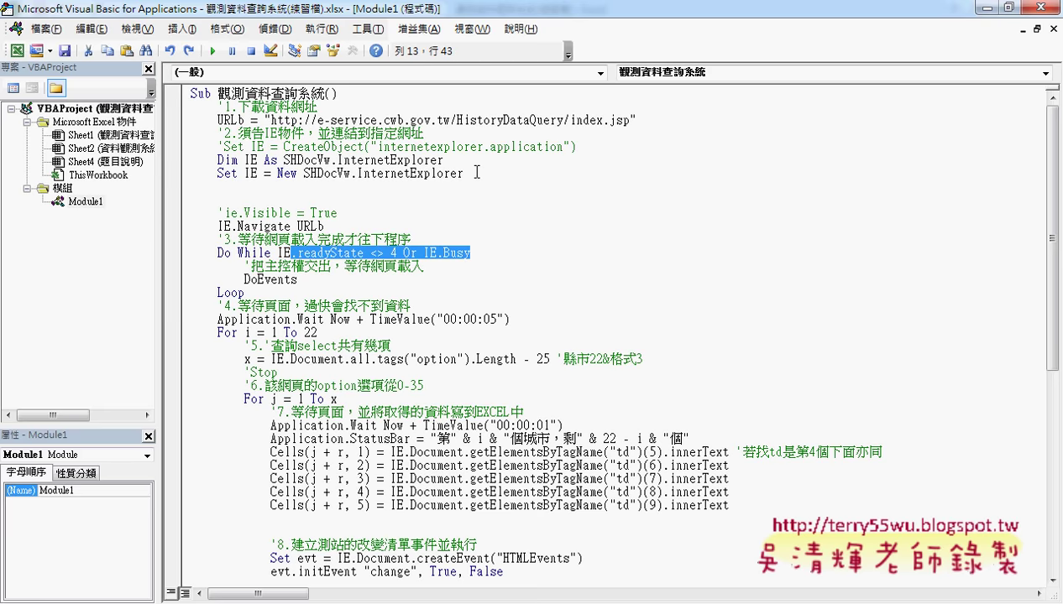
- Add the Edit toolbar and Comment Block the Dim IE and Set IE = New lines
{"action": "left_click_drag", "start_coordinate": [476, 172], "coordinate": [181, 159]}
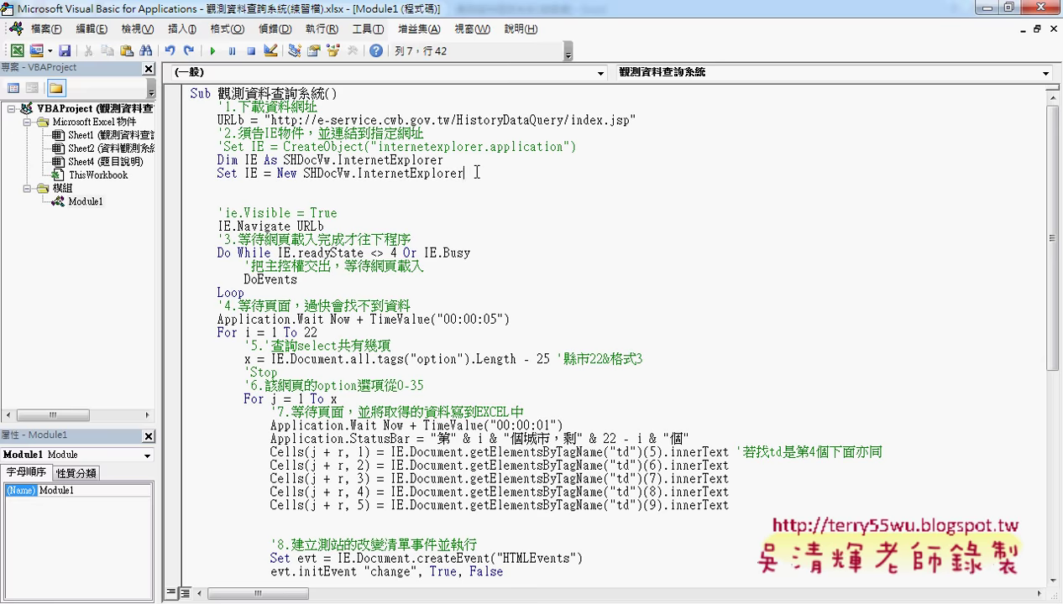
{"action": "right_click", "coordinate": [296, 60]}
{"action": "left_click", "coordinate": [319, 81]}
{"action": "mouse_move", "coordinate": [225, 151]}
{"action": "left_mouse_down"}
{"action": "mouse_move", "coordinate": [266, 102]}
{"action": "mouse_move", "coordinate": [268, 73]}
{"action": "left_mouse_up"}
{"action": "left_click", "coordinate": [269, 72]}
{"action": "left_click", "coordinate": [220, 168]}
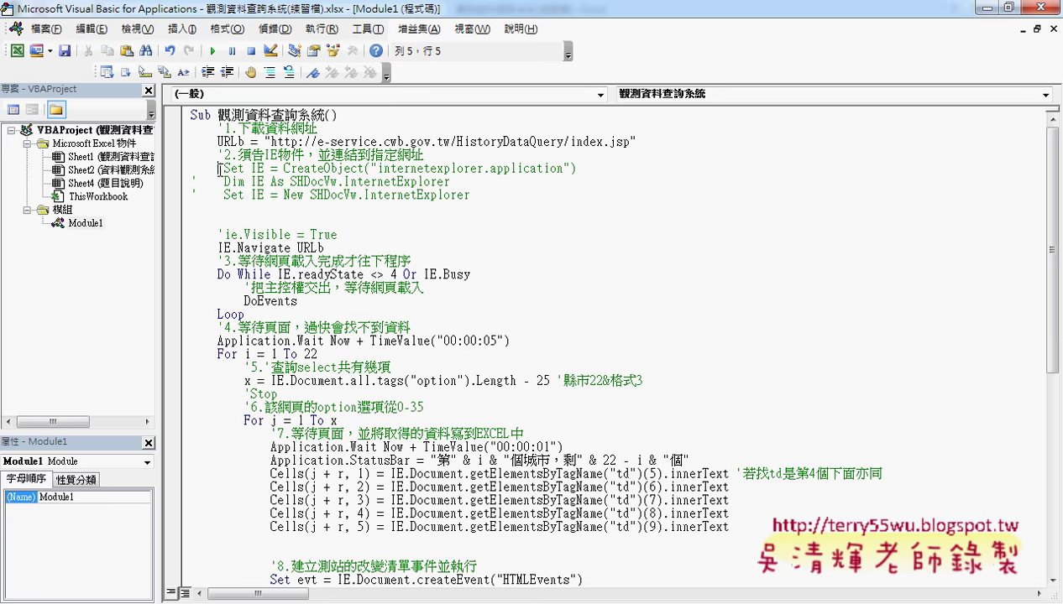
- Remove the apostrophe from the Set IE = CreateObject line
{"action": "left_click_drag", "start_coordinate": [220, 168], "coordinate": [224, 168]}
{"action": "key", "text": "Delete"}
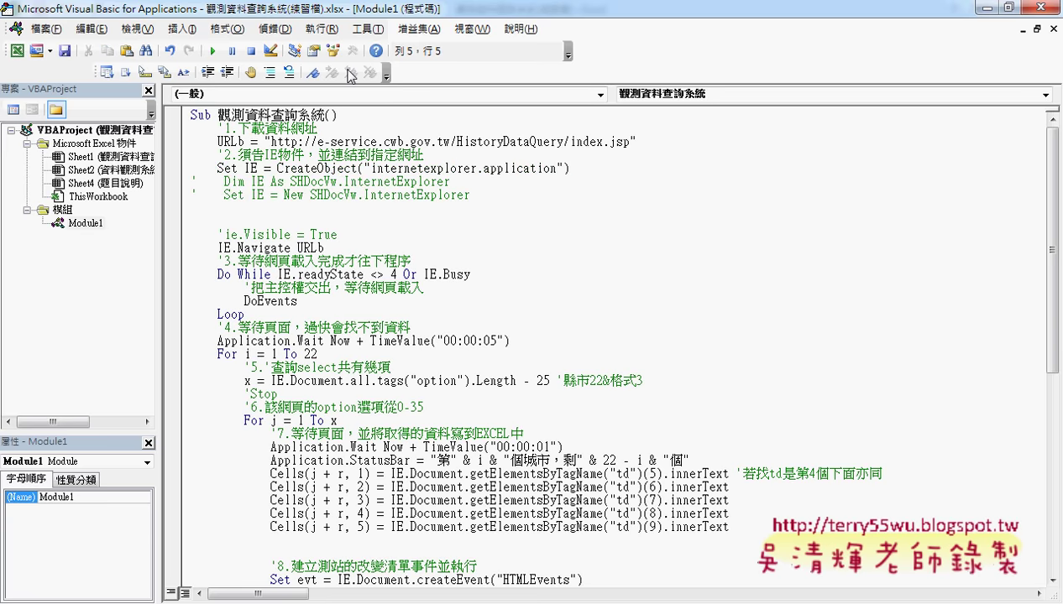
{"action": "left_click_drag", "start_coordinate": [570, 168], "coordinate": [278, 168]}
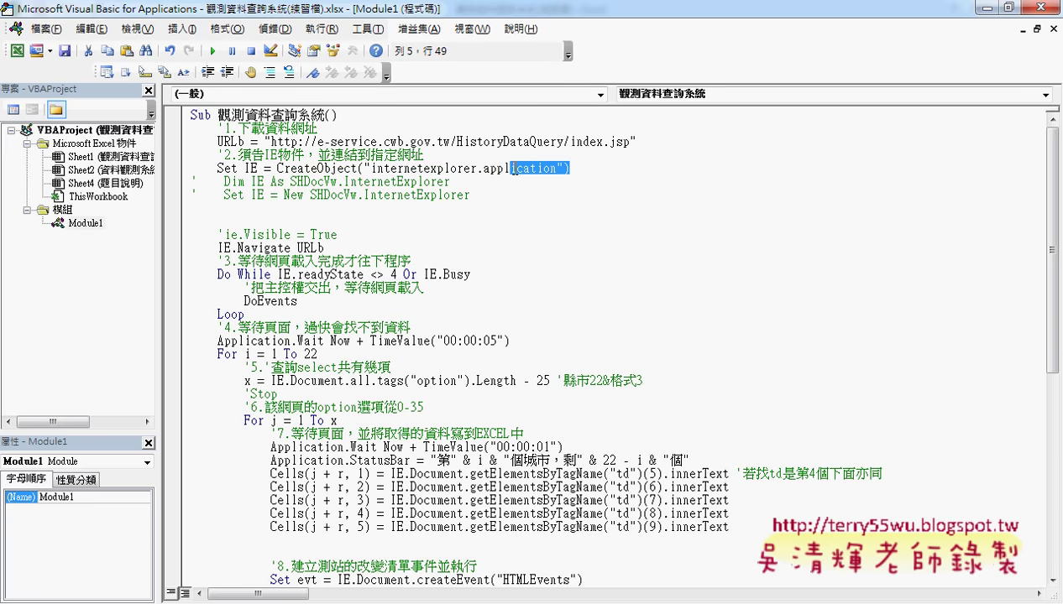
- Untick and re-tick Microsoft Internet Controls in References, then close the dialog
{"action": "left_click", "coordinate": [362, 28]}
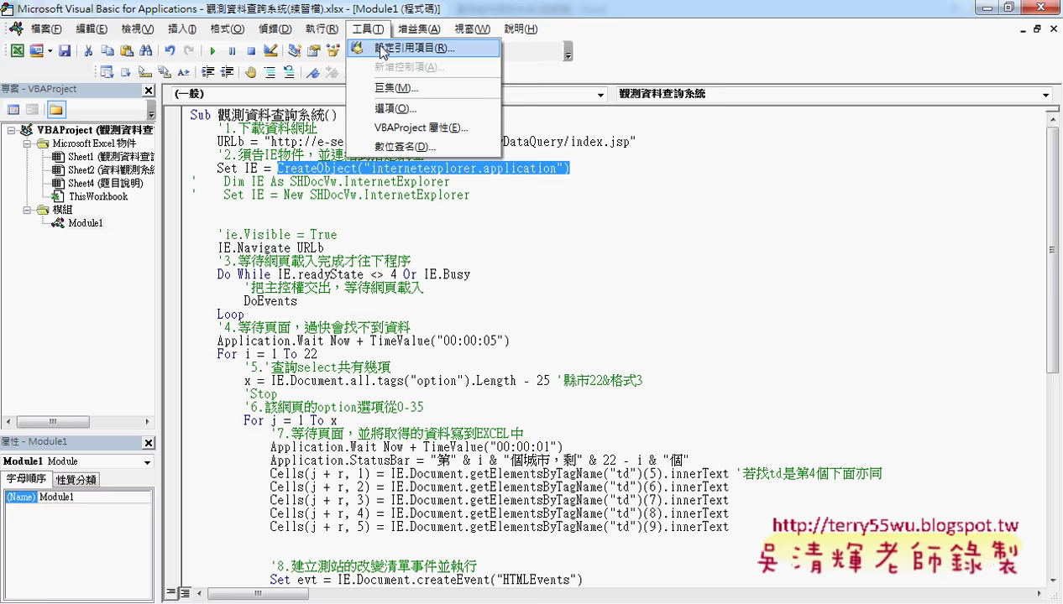
{"action": "left_click", "coordinate": [378, 46]}
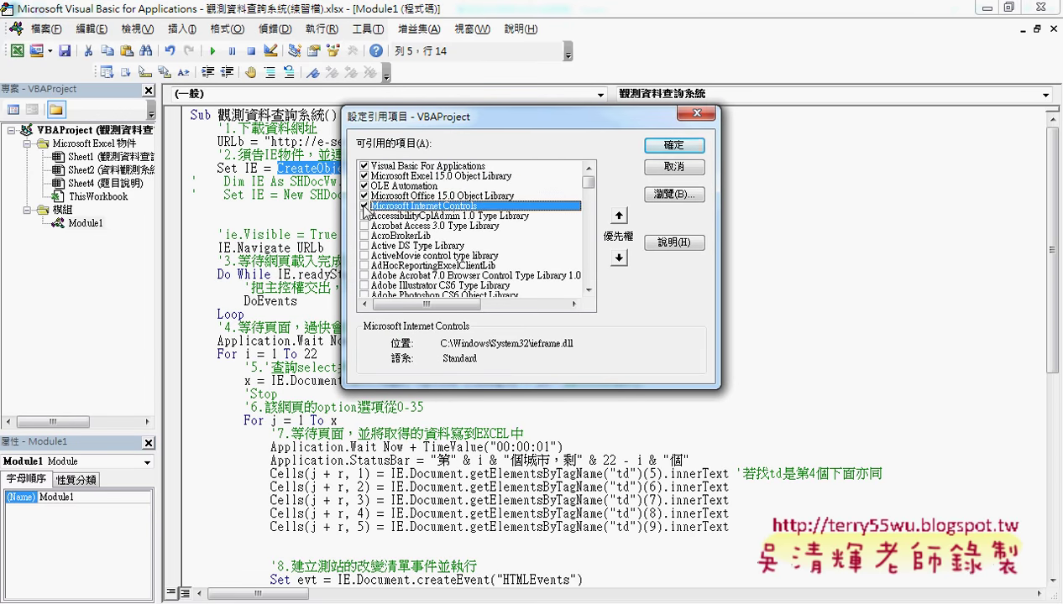
{"action": "left_click", "coordinate": [364, 206]}
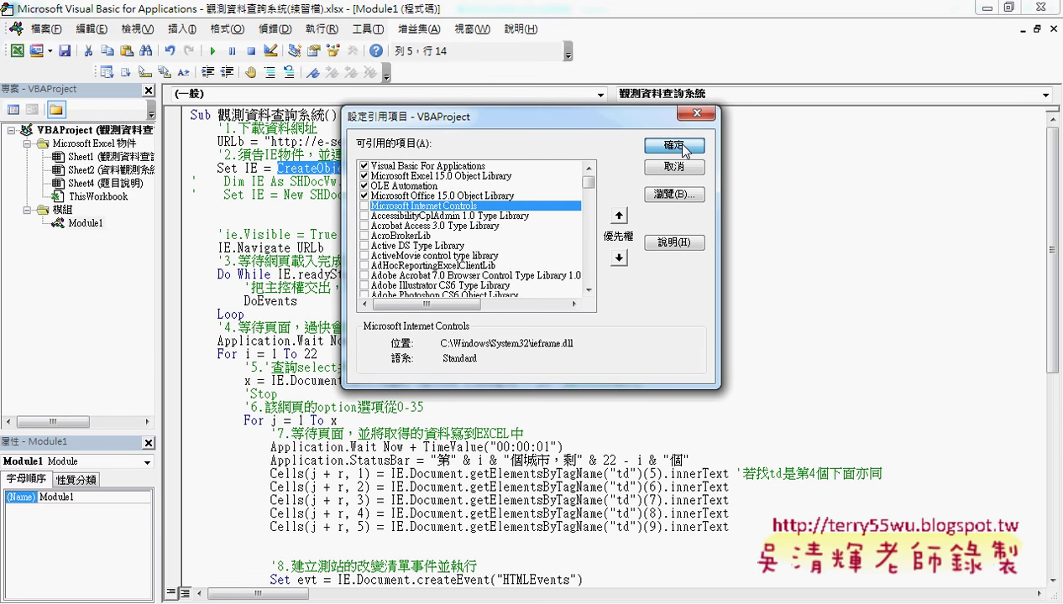
{"action": "left_click_drag", "start_coordinate": [518, 117], "coordinate": [712, 109]}
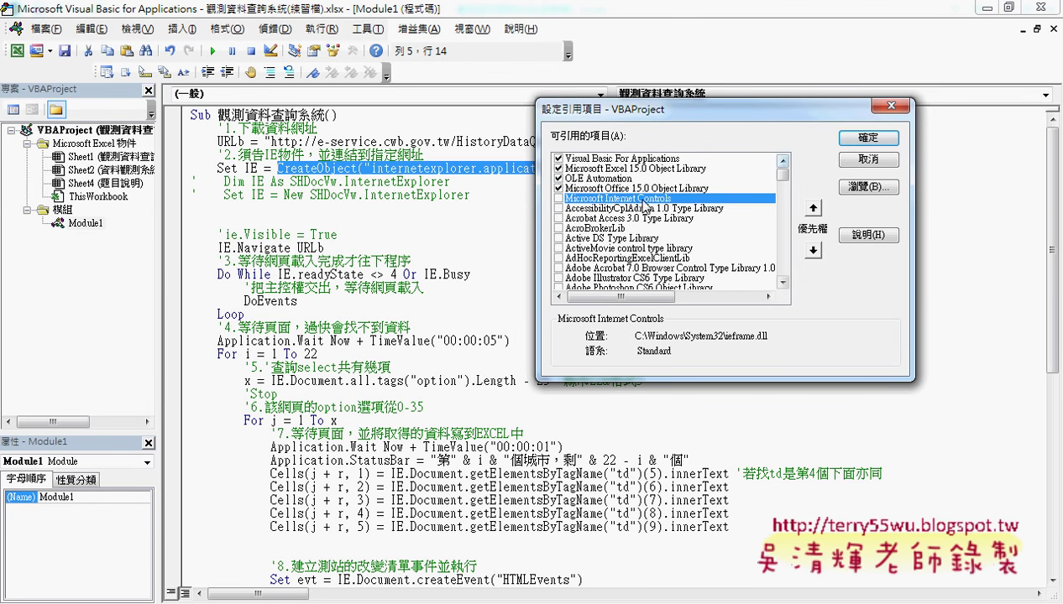
{"action": "left_click", "coordinate": [559, 199]}
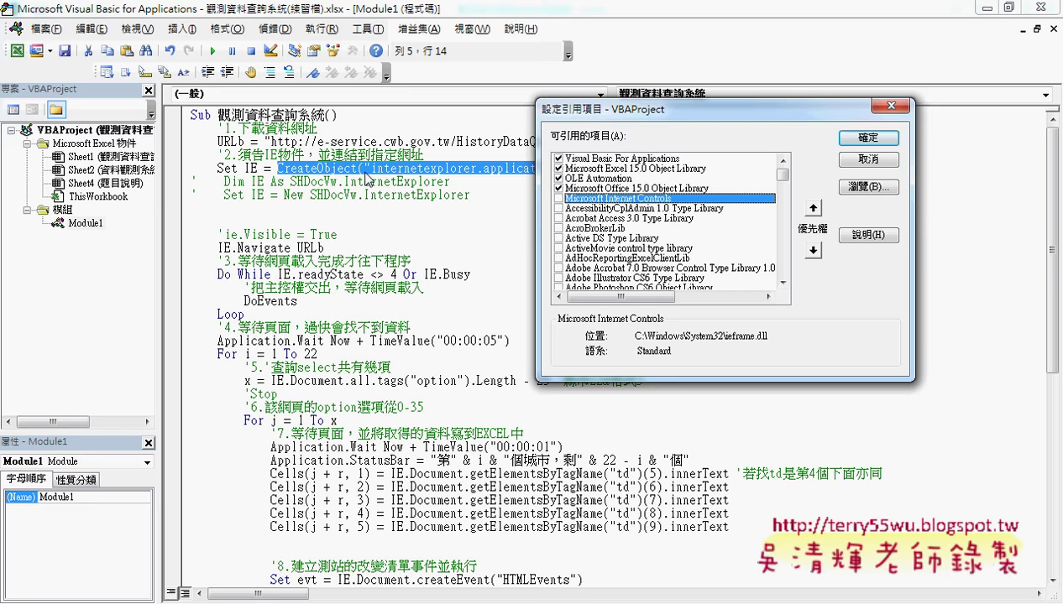
{"action": "left_click", "coordinate": [862, 143]}
{"action": "left_click", "coordinate": [516, 208]}
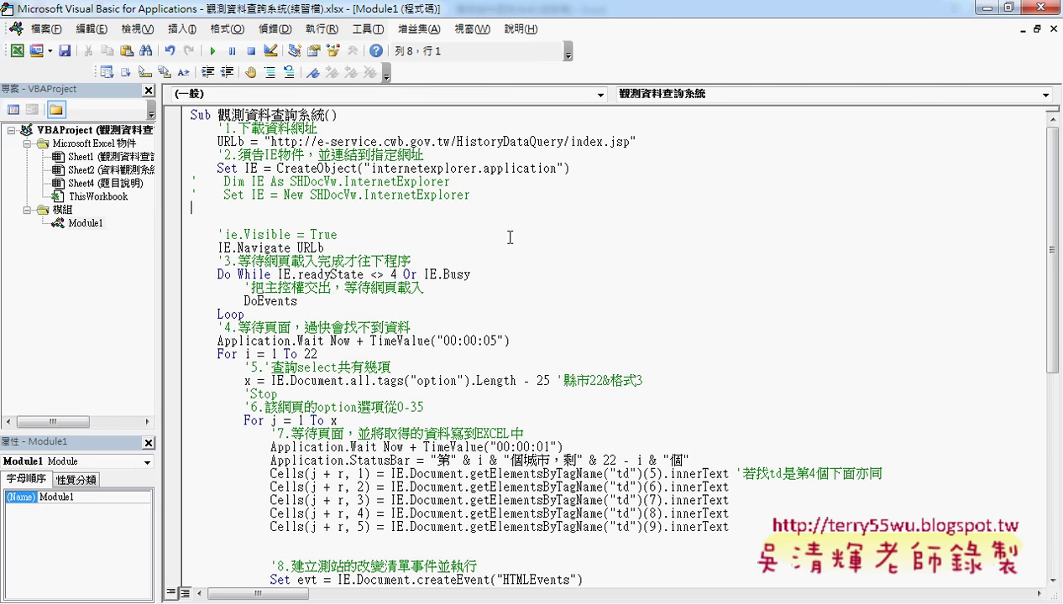
- Delete the '.readyState <> 4 Or IE.Busy' condition, then undo to bring it back
{"action": "left_click_drag", "start_coordinate": [290, 274], "coordinate": [520, 271]}
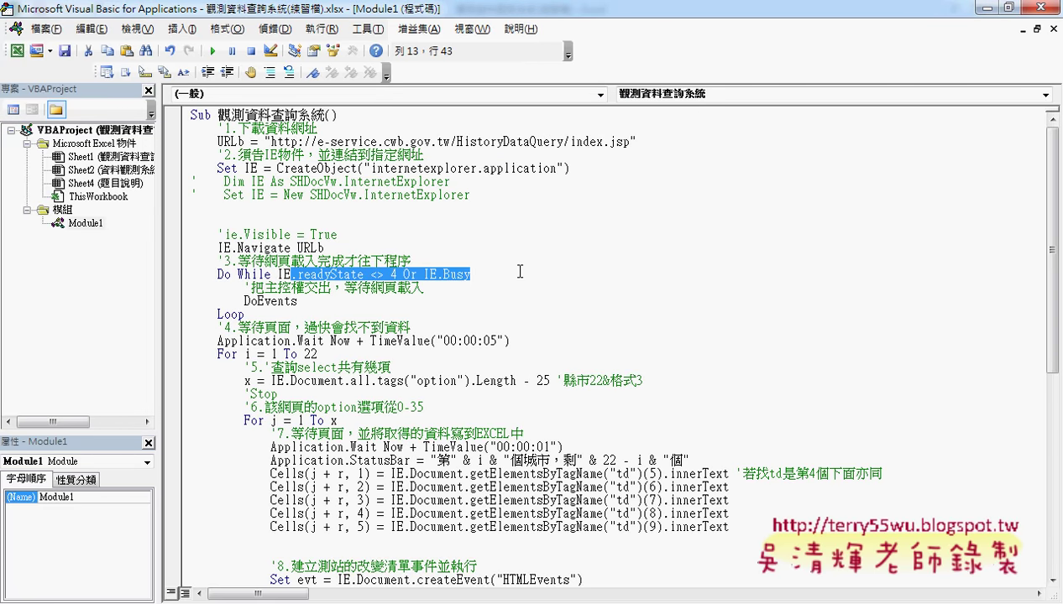
{"action": "key", "text": "Delete"}
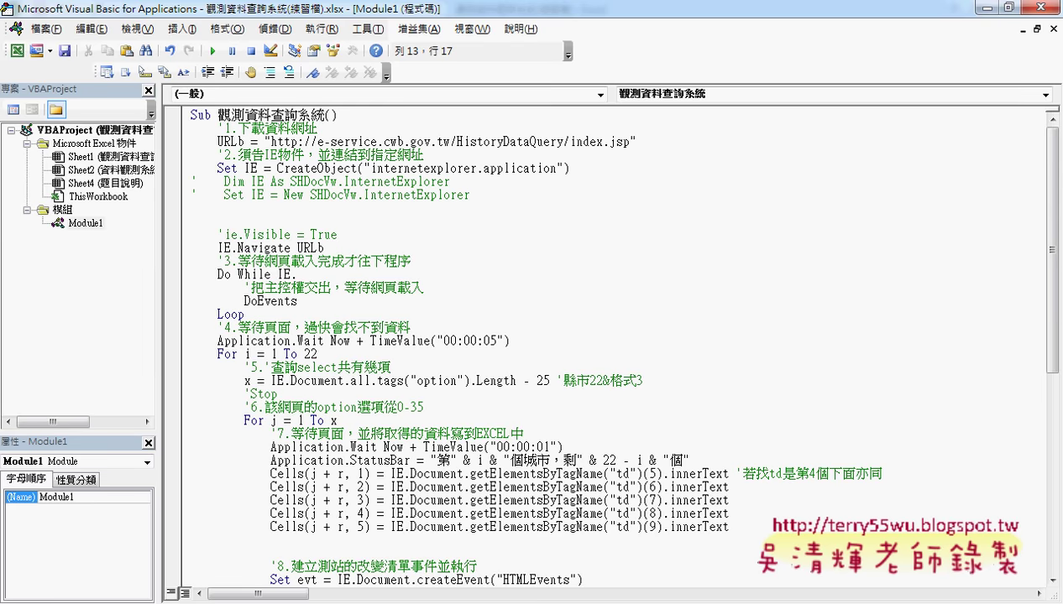
{"action": "key", "text": "ctrl+z"}
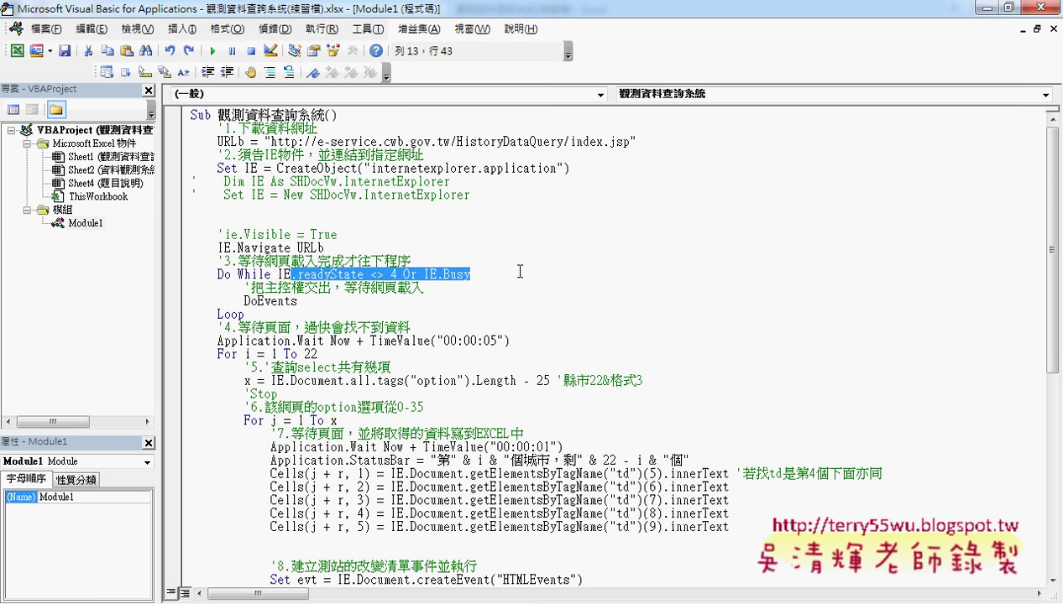
- Remove the apostrophe before 'ie.Visible = True' so the browser shows during the run
{"action": "left_click", "coordinate": [520, 271]}
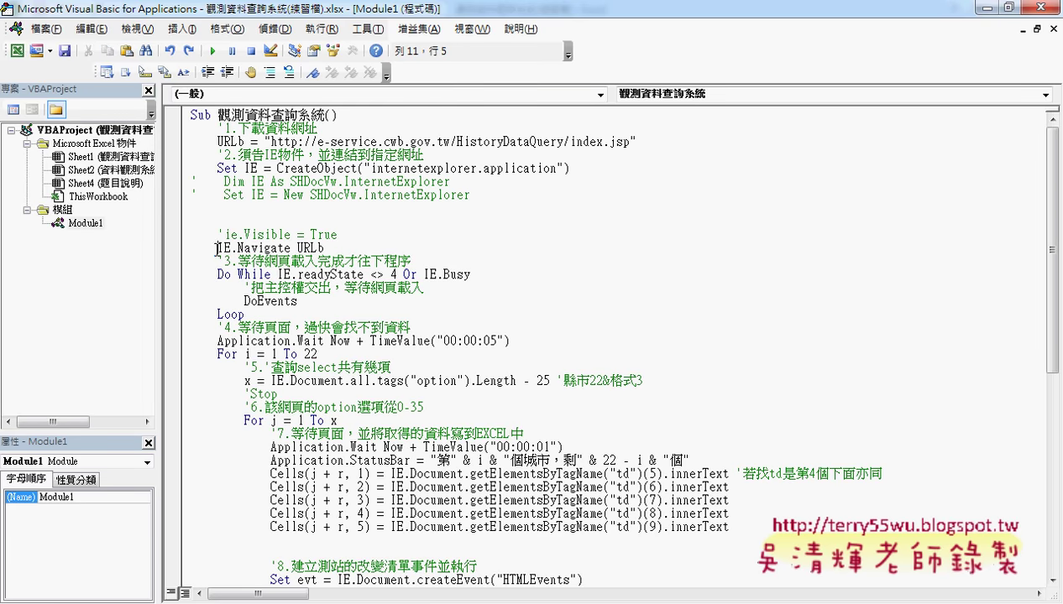
{"action": "left_click_drag", "start_coordinate": [217, 248], "coordinate": [325, 248]}
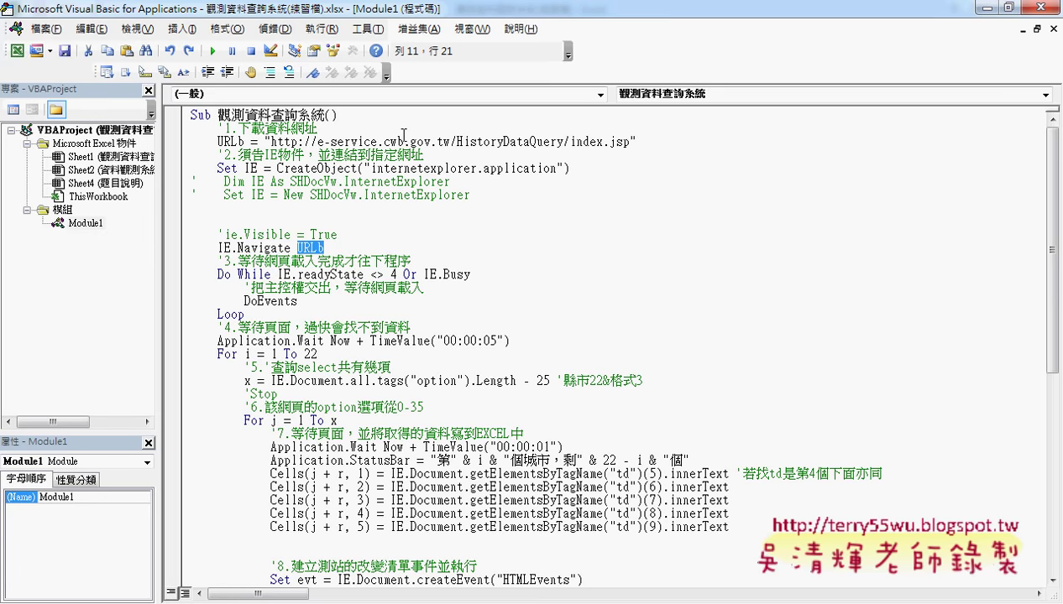
{"action": "scroll", "coordinate": [449, 262], "scroll_direction": "down", "scroll_amount": 1}
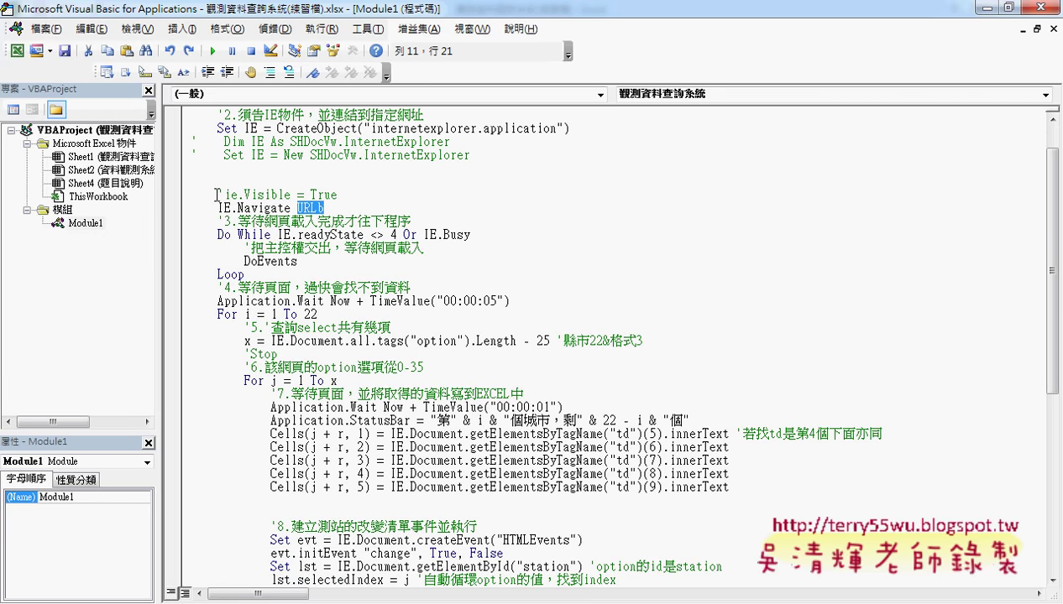
{"action": "left_click_drag", "start_coordinate": [217, 194], "coordinate": [223, 194]}
{"action": "key", "text": "Delete"}
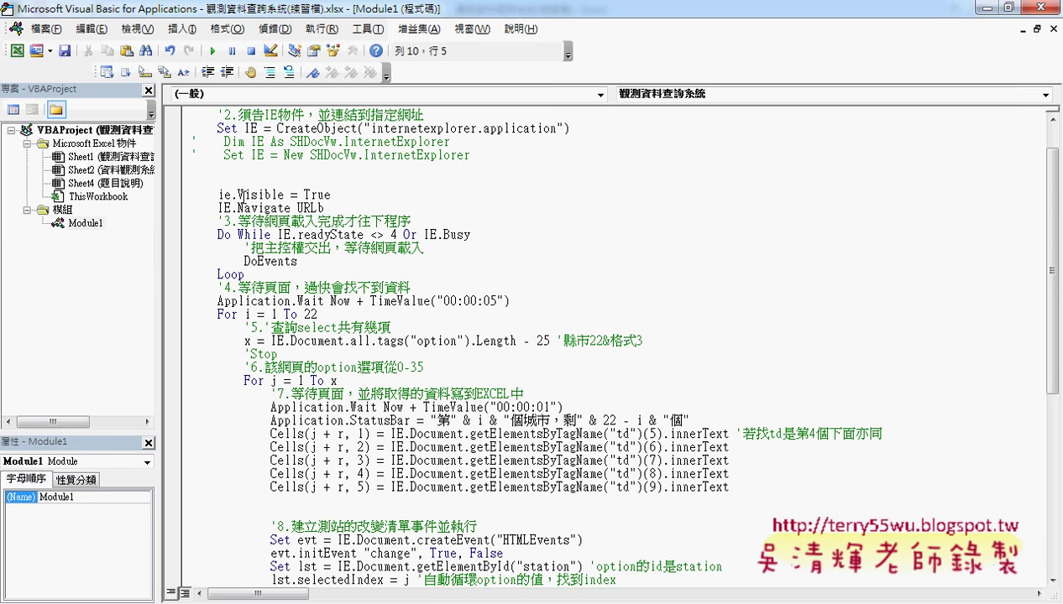
- Set a breakpoint on IE.Visible = True, clear the sheet with 清除, and start the query macro
{"action": "left_click", "coordinate": [177, 196]}
{"action": "double_click", "coordinate": [351, 16]}
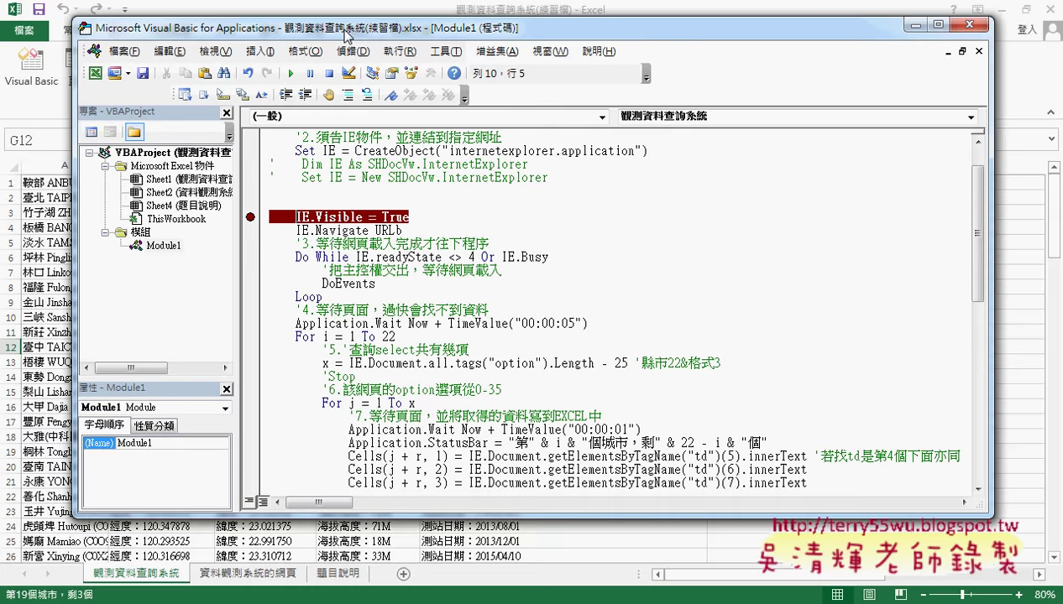
{"action": "left_click_drag", "start_coordinate": [341, 33], "coordinate": [457, 33]}
{"action": "left_click", "coordinate": [164, 270]}
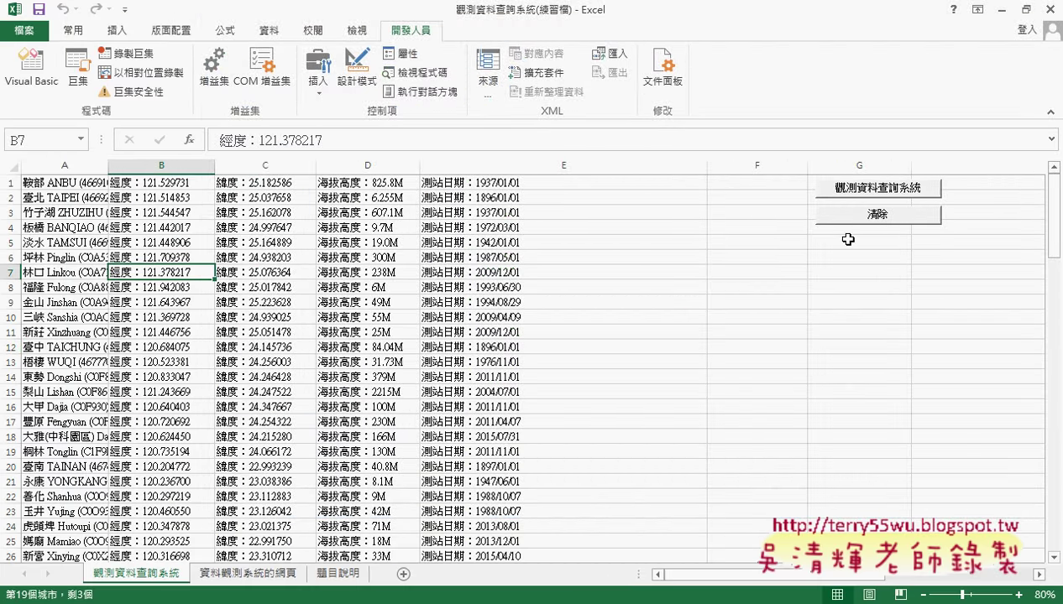
{"action": "left_click", "coordinate": [857, 220]}
{"action": "left_click", "coordinate": [856, 190]}
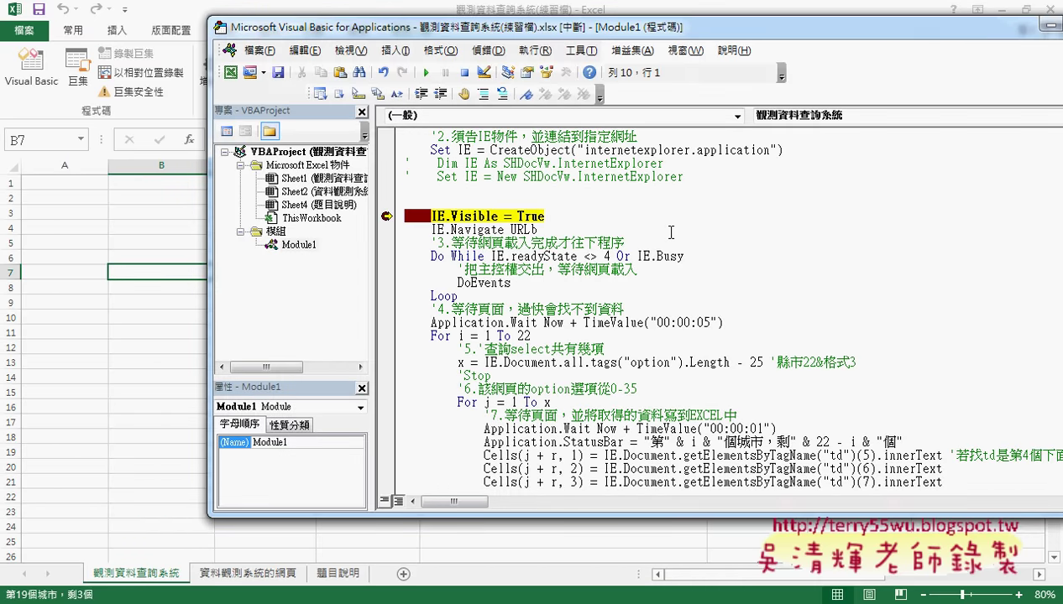
- Step with F8 through the Visible and navigation lines until the CODiS page loads
{"action": "key", "text": "F8"}
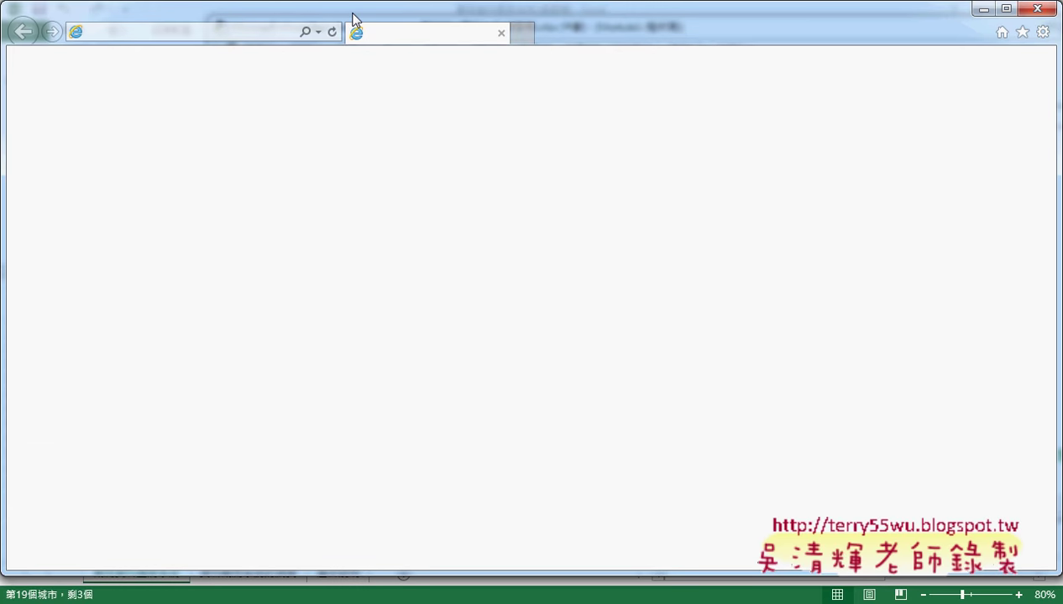
{"action": "mouse_move", "coordinate": [350, 17]}
{"action": "left_mouse_down"}
{"action": "mouse_move", "coordinate": [984, 33]}
{"action": "mouse_move", "coordinate": [944, 28]}
{"action": "left_mouse_up"}
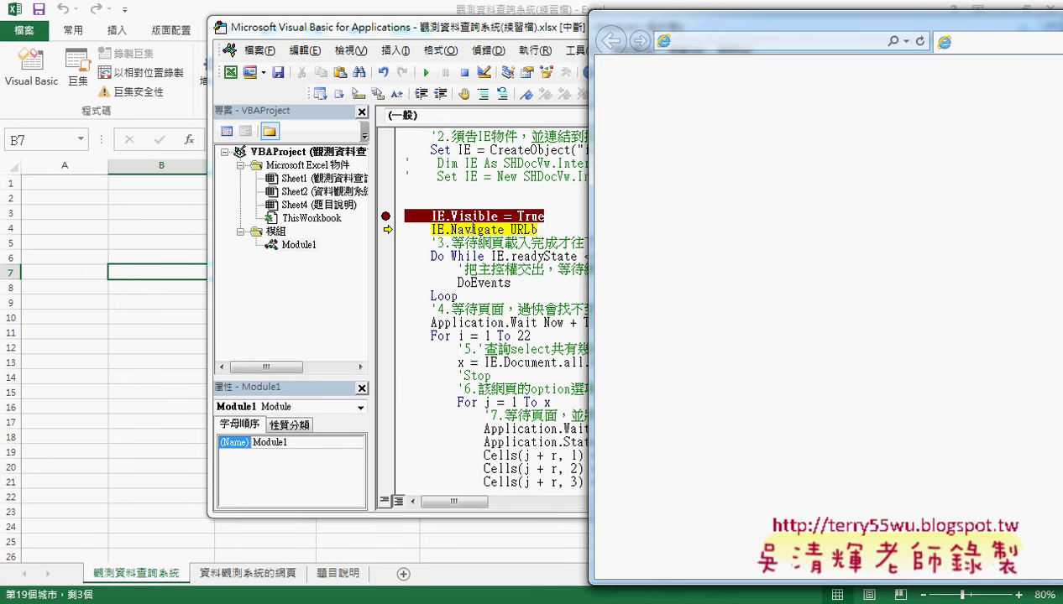
{"action": "left_click", "coordinate": [494, 229]}
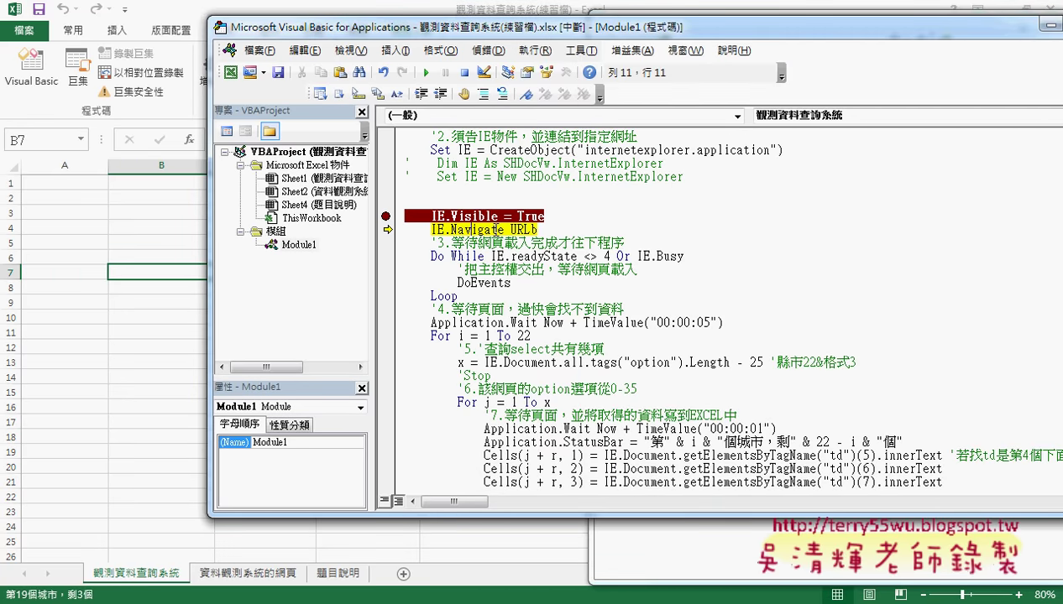
{"action": "key", "text": "F8"}
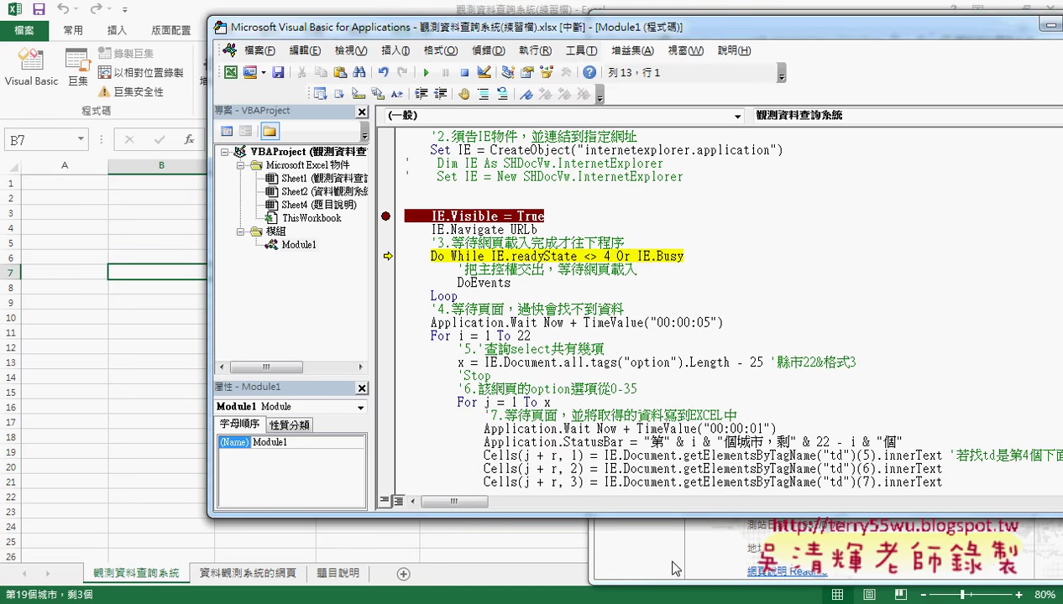
{"action": "left_click", "coordinate": [644, 554]}
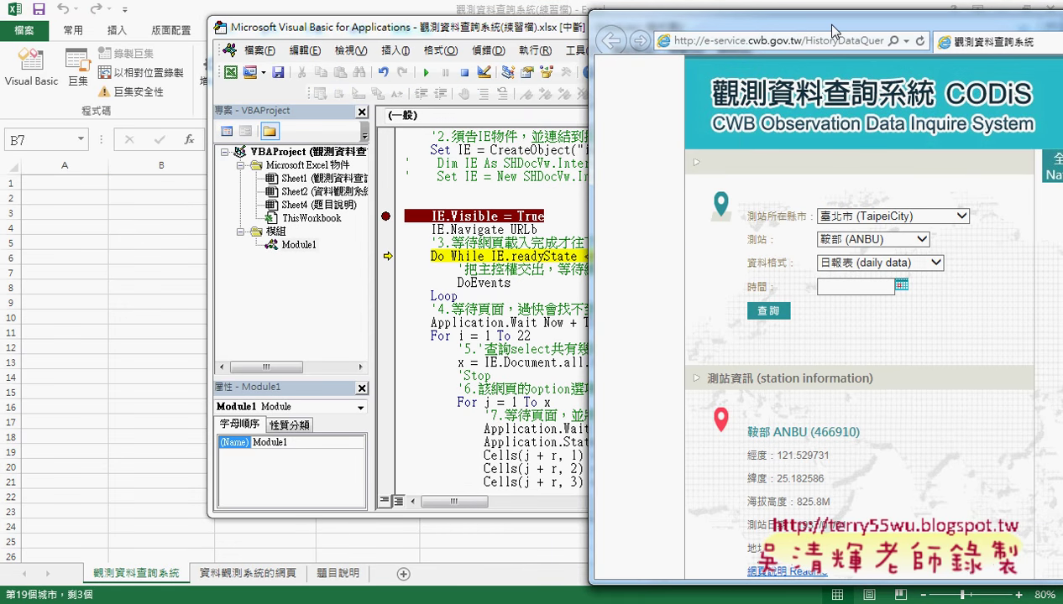
{"action": "left_click_drag", "start_coordinate": [832, 31], "coordinate": [830, 22]}
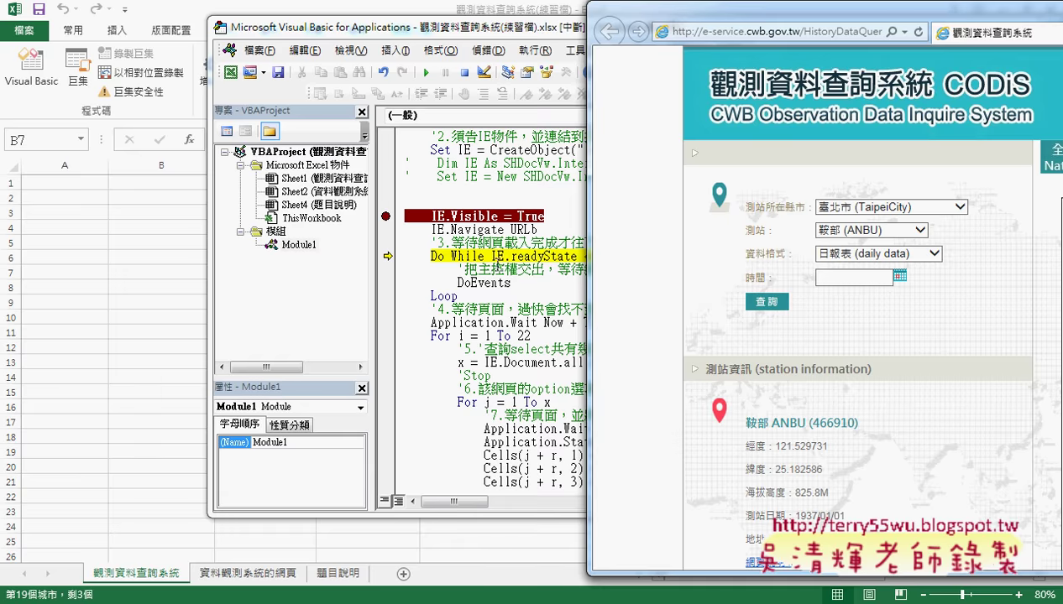
{"action": "left_click", "coordinate": [491, 258]}
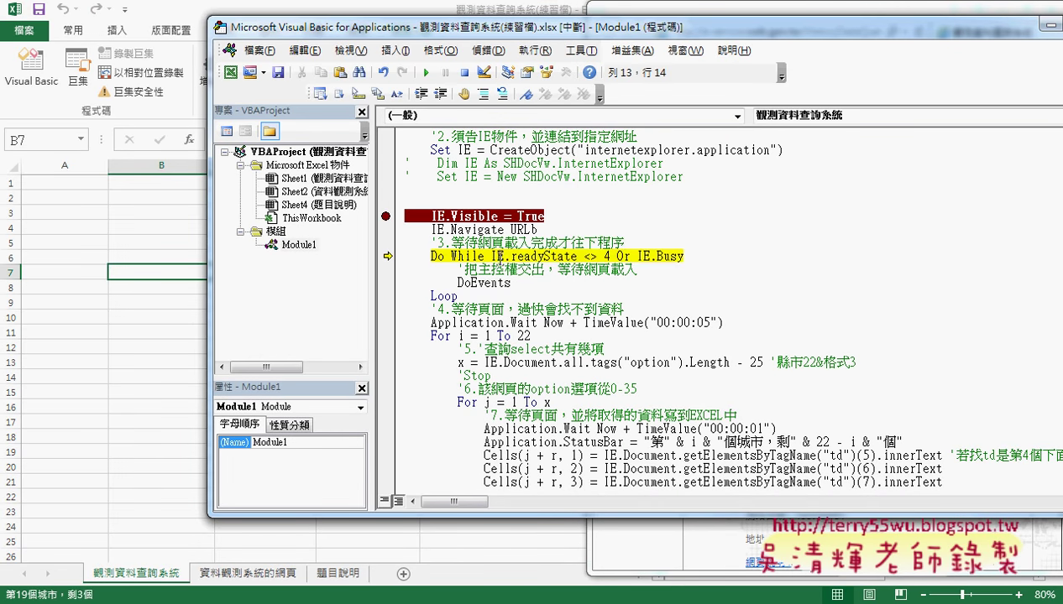
- Step past the Do While page-load loop and highlight the five-second Application.Wait value
{"action": "left_click_drag", "start_coordinate": [490, 256], "coordinate": [684, 256]}
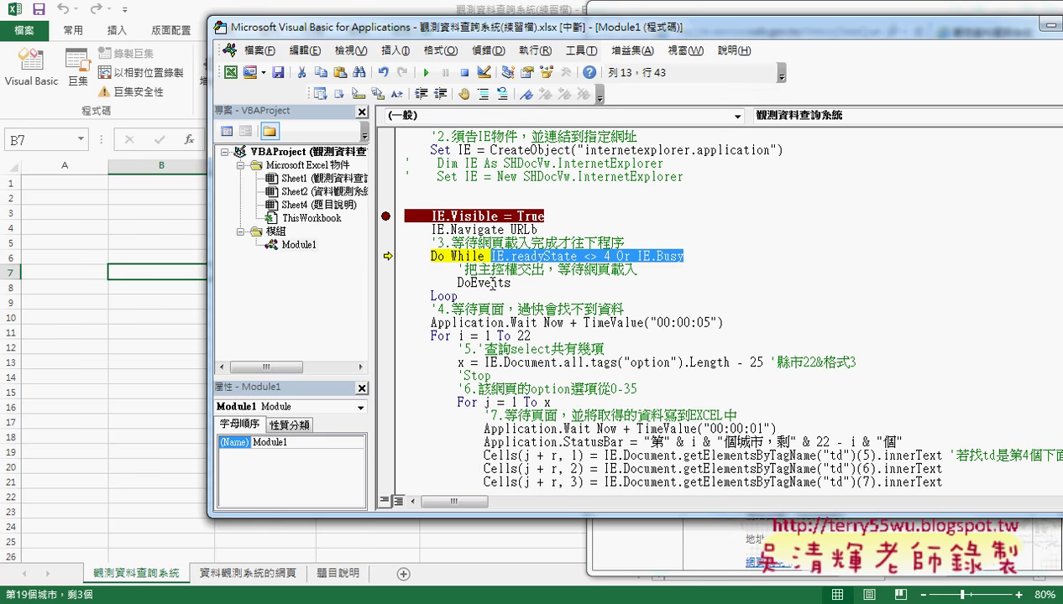
{"action": "key", "text": "F8"}
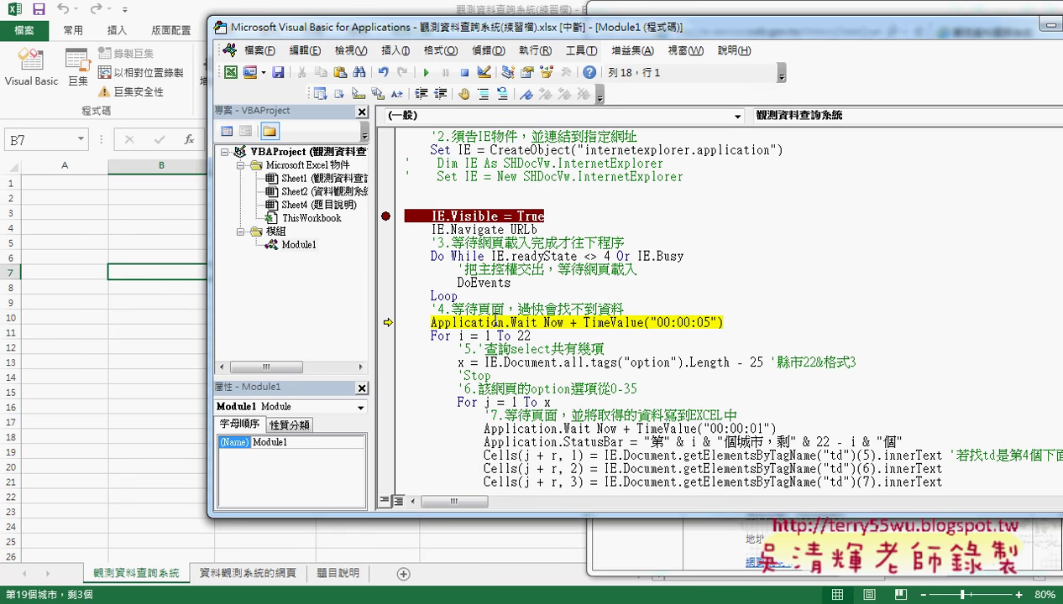
{"action": "left_click", "coordinate": [716, 322]}
{"action": "left_click_drag", "start_coordinate": [717, 321], "coordinate": [651, 324]}
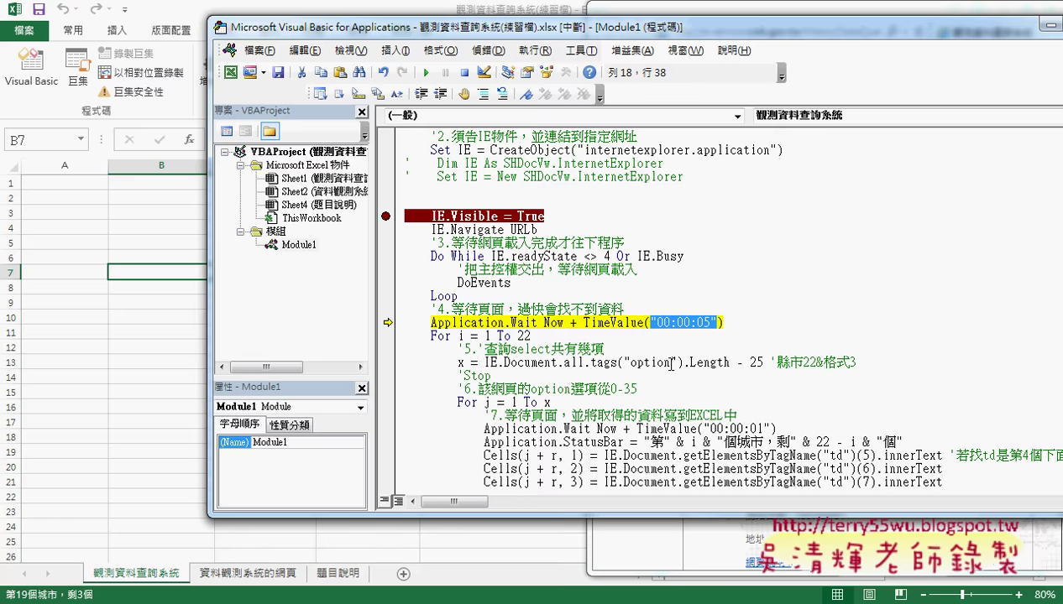
{"action": "scroll", "coordinate": [671, 362], "scroll_direction": "down", "scroll_amount": 2}
{"action": "scroll", "coordinate": [670, 363], "scroll_direction": "down", "scroll_amount": 1}
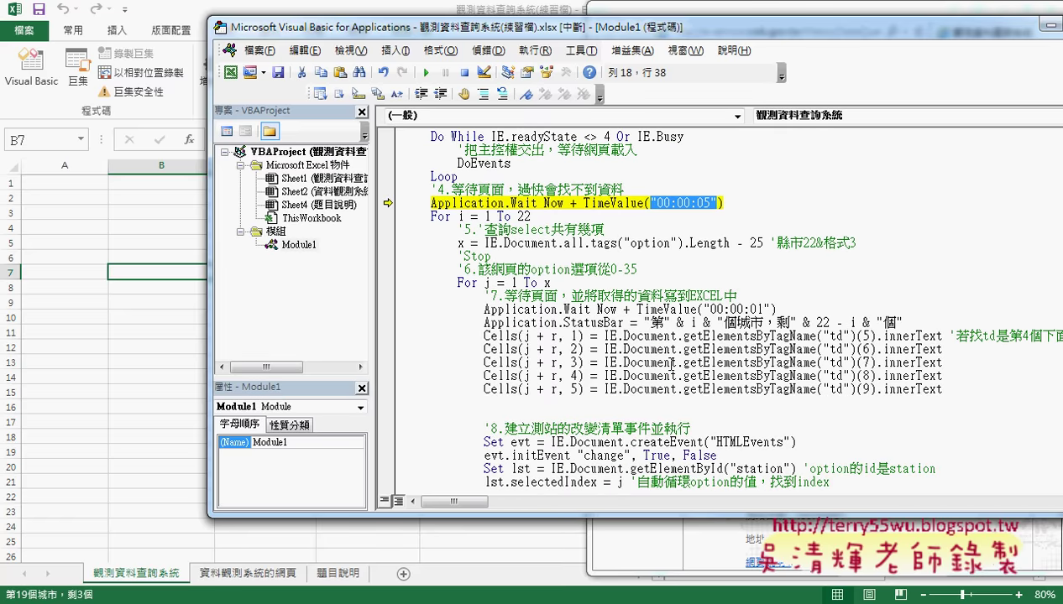
- Run the wait, break at the 22-county loop, and step through x = into the For j station loop
{"action": "left_click", "coordinate": [533, 217]}
{"action": "left_click_drag", "start_coordinate": [534, 216], "coordinate": [516, 217]}
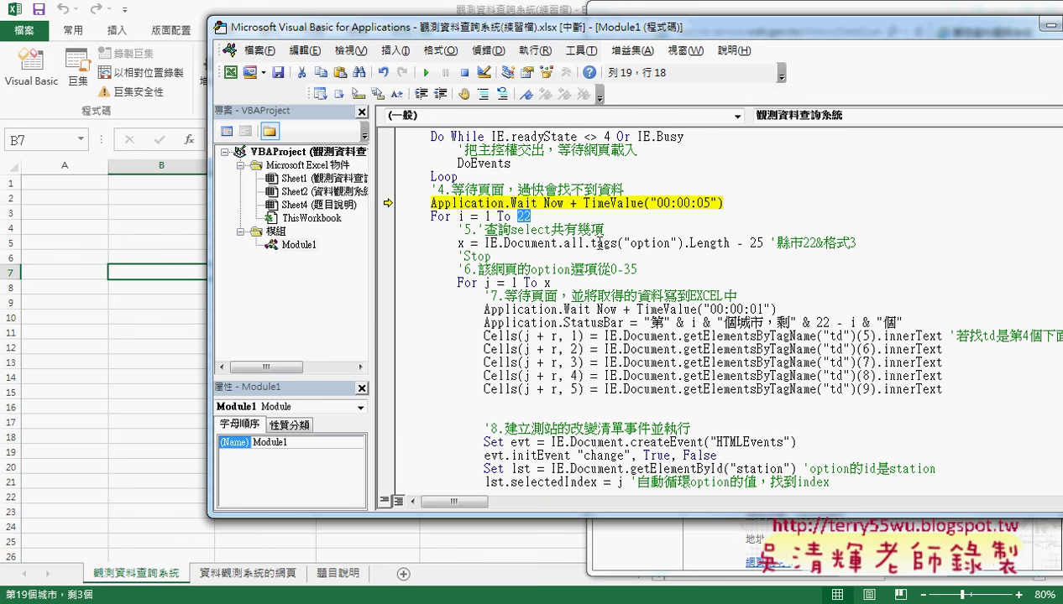
{"action": "key", "text": "F5"}
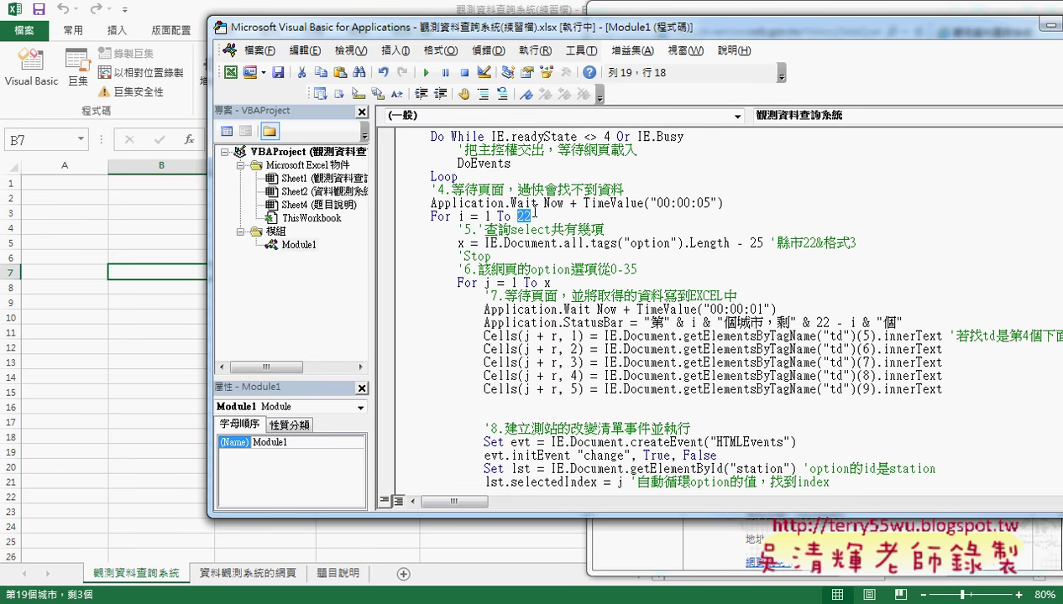
{"action": "key", "text": "ctrl+Break"}
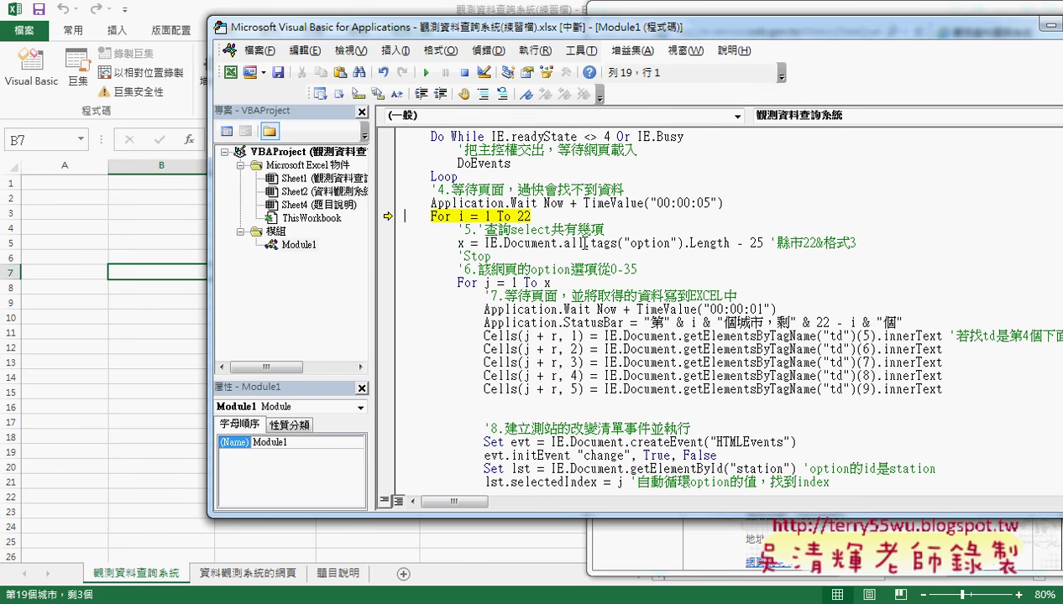
{"action": "key", "text": "F8"}
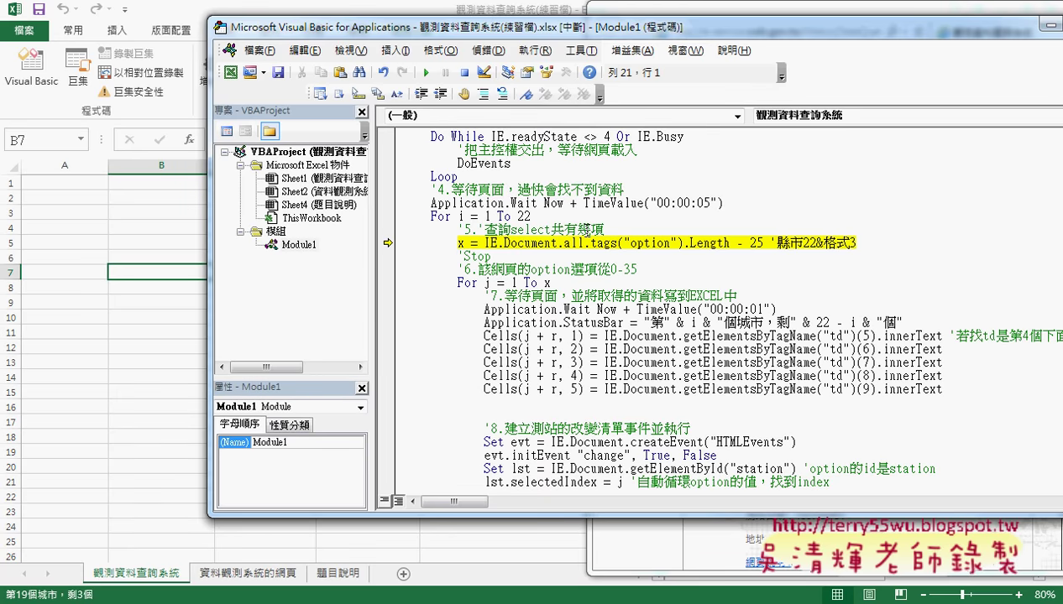
{"action": "key", "text": "F8"}
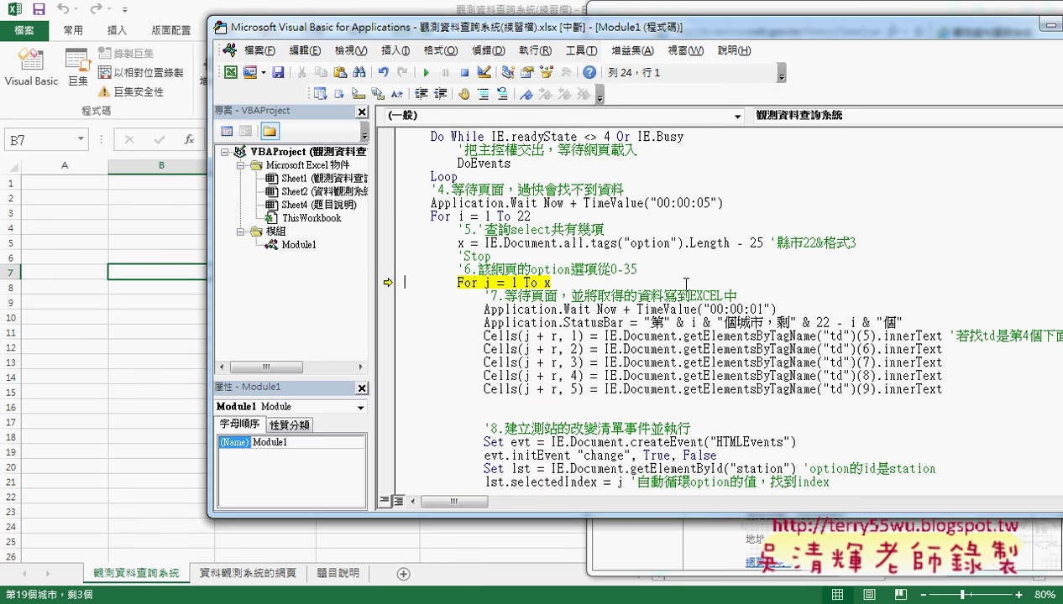
{"action": "key", "text": "F8"}
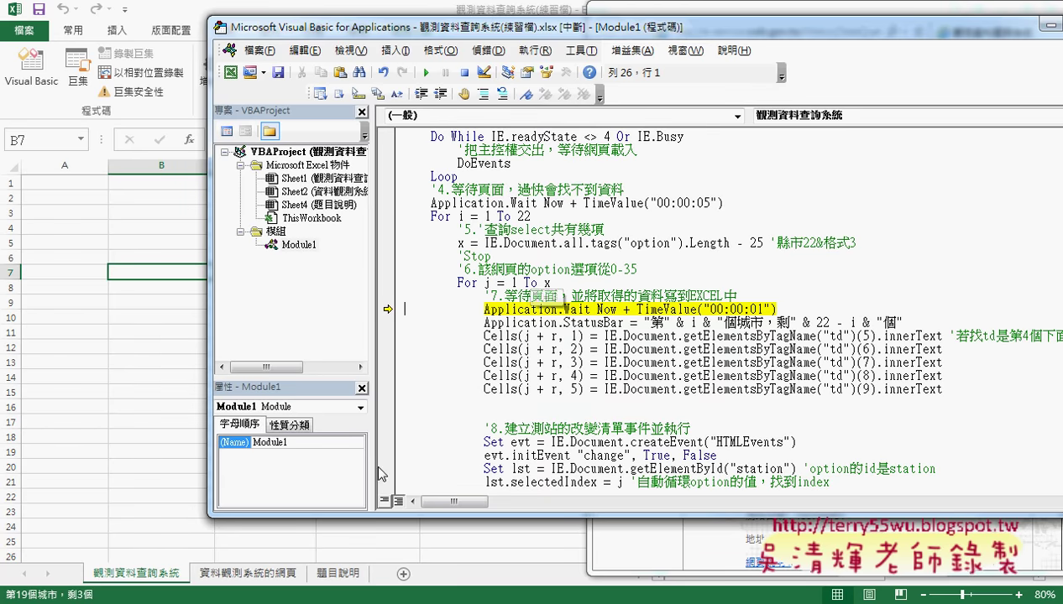
{"action": "left_click", "coordinate": [671, 551]}
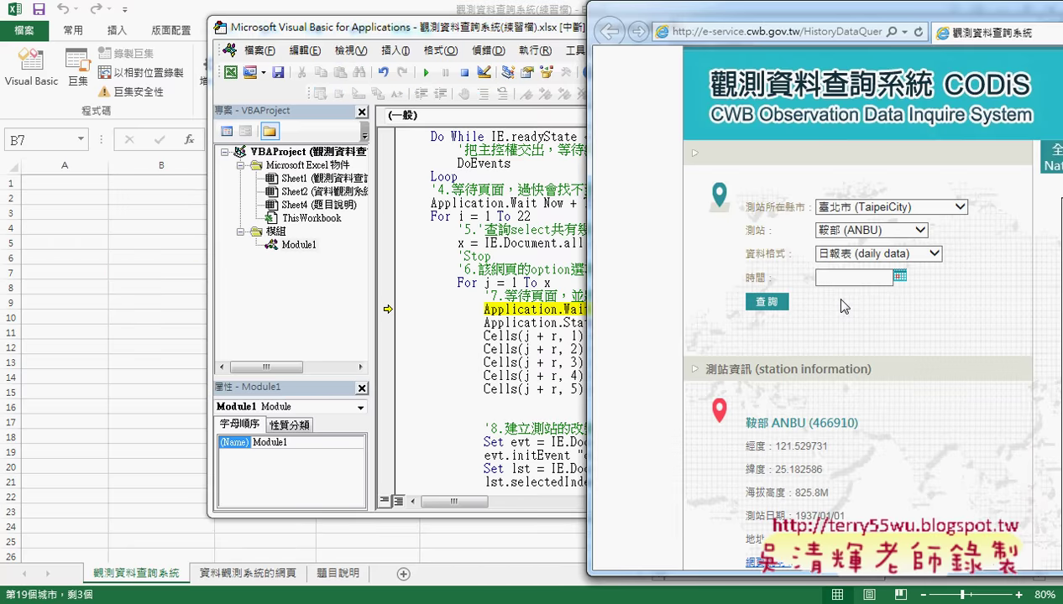
{"action": "left_click", "coordinate": [873, 237]}
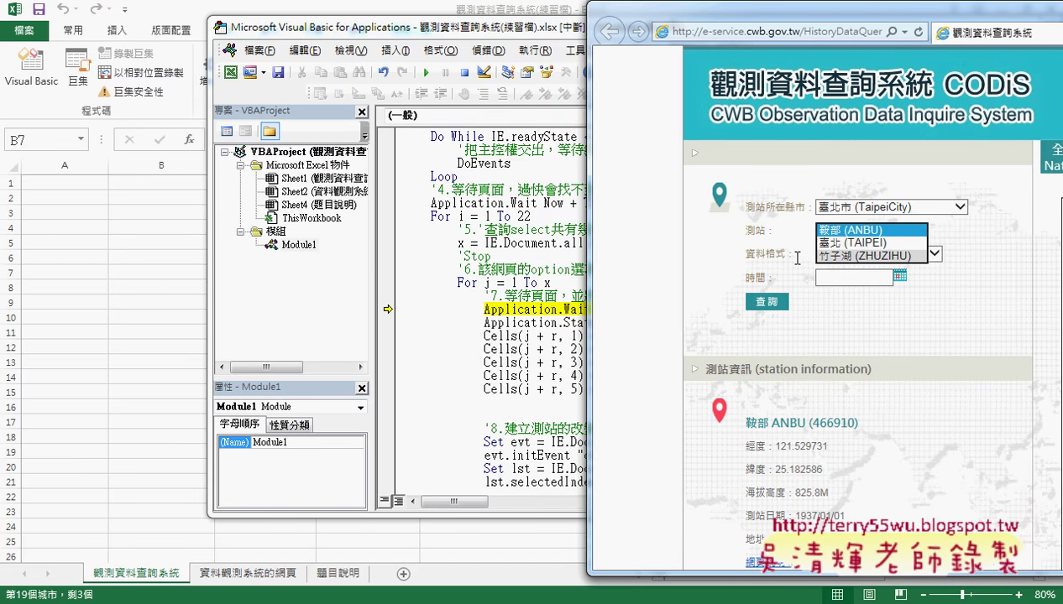
{"action": "left_click", "coordinate": [647, 263]}
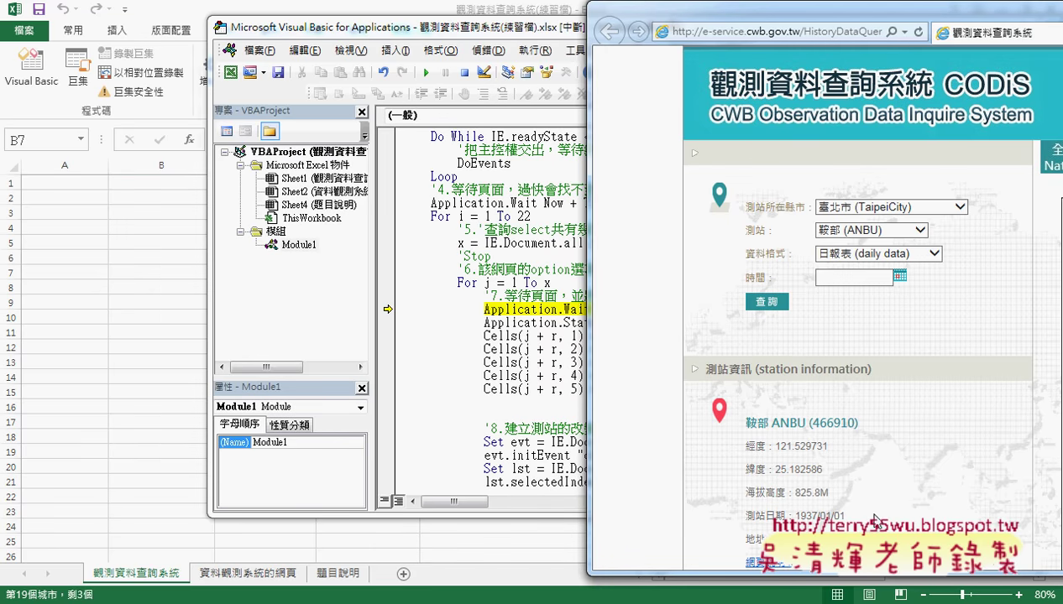
{"action": "left_click", "coordinate": [547, 336]}
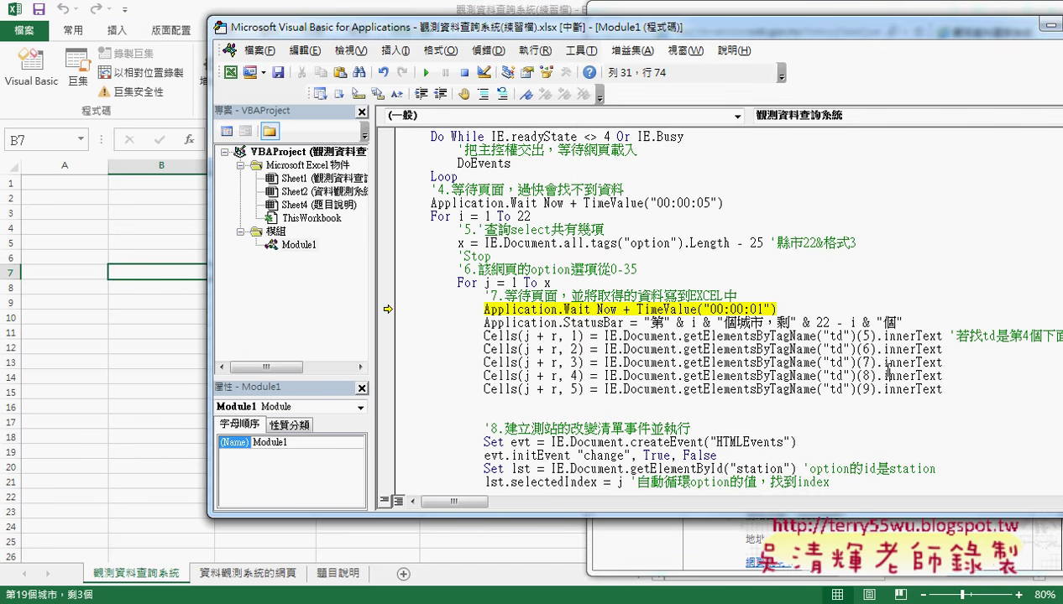
{"action": "key", "text": "F8"}
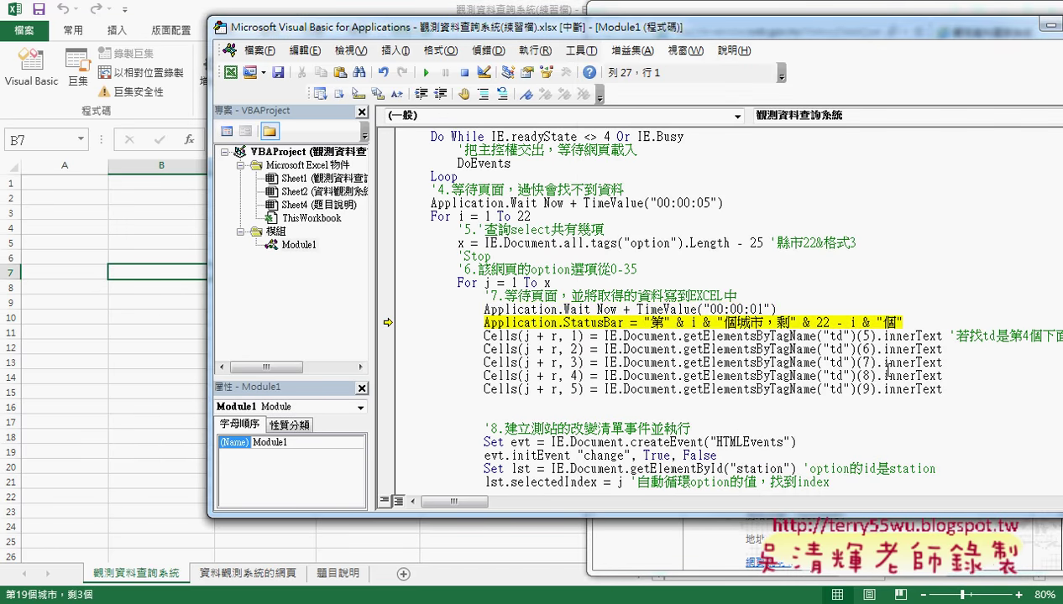
{"action": "key", "text": "F8"}
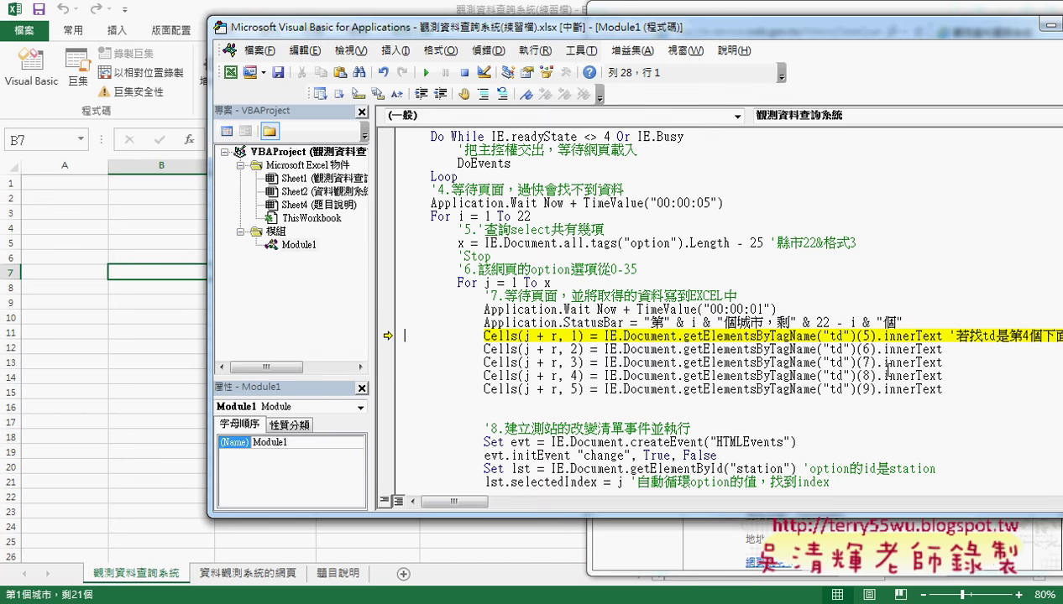
{"action": "double_click", "coordinate": [835, 336]}
{"action": "key", "text": "alt+Tab"}
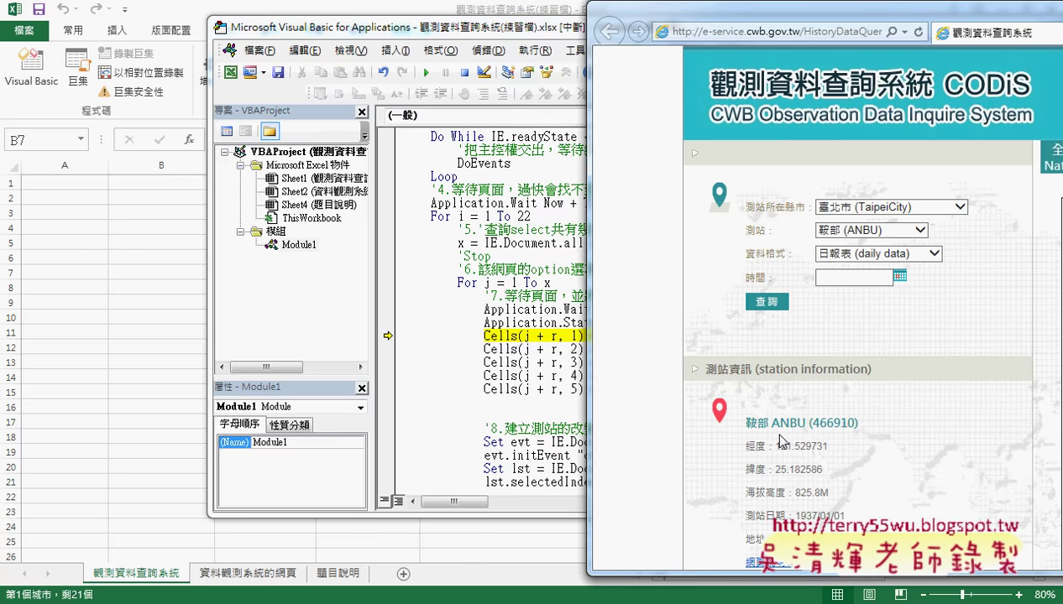
{"action": "left_click_drag", "start_coordinate": [747, 423], "coordinate": [858, 424]}
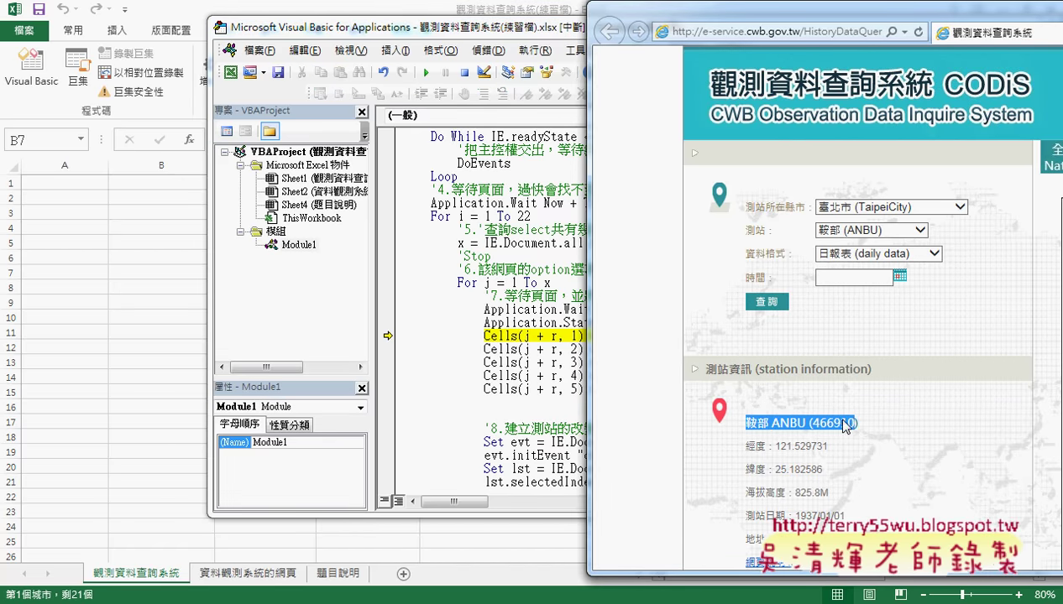
{"action": "left_click_drag", "start_coordinate": [745, 446], "coordinate": [825, 447]}
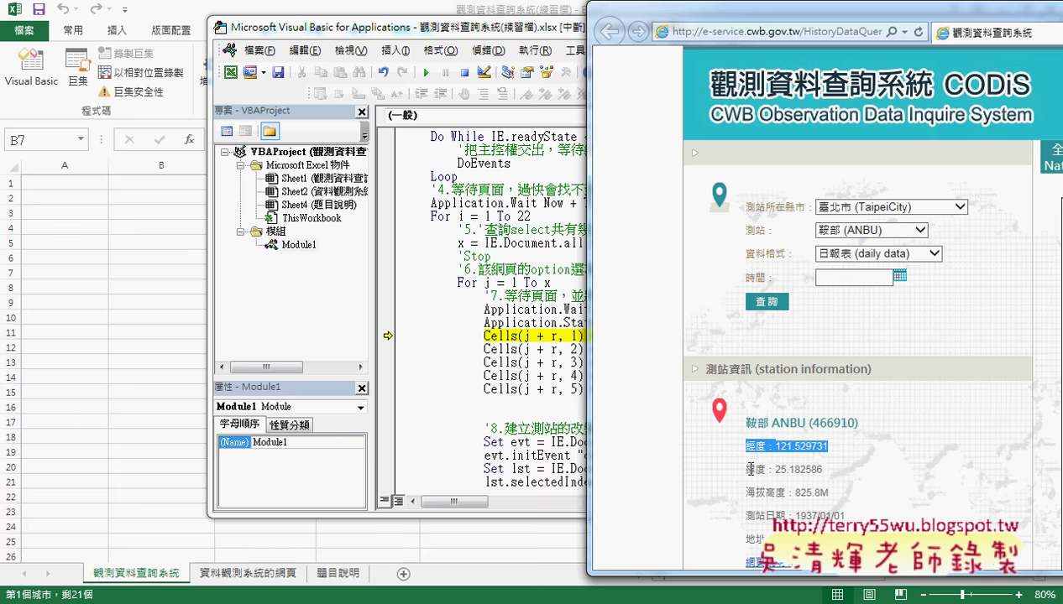
{"action": "left_click_drag", "start_coordinate": [746, 470], "coordinate": [817, 470]}
{"action": "left_click_drag", "start_coordinate": [753, 493], "coordinate": [816, 492]}
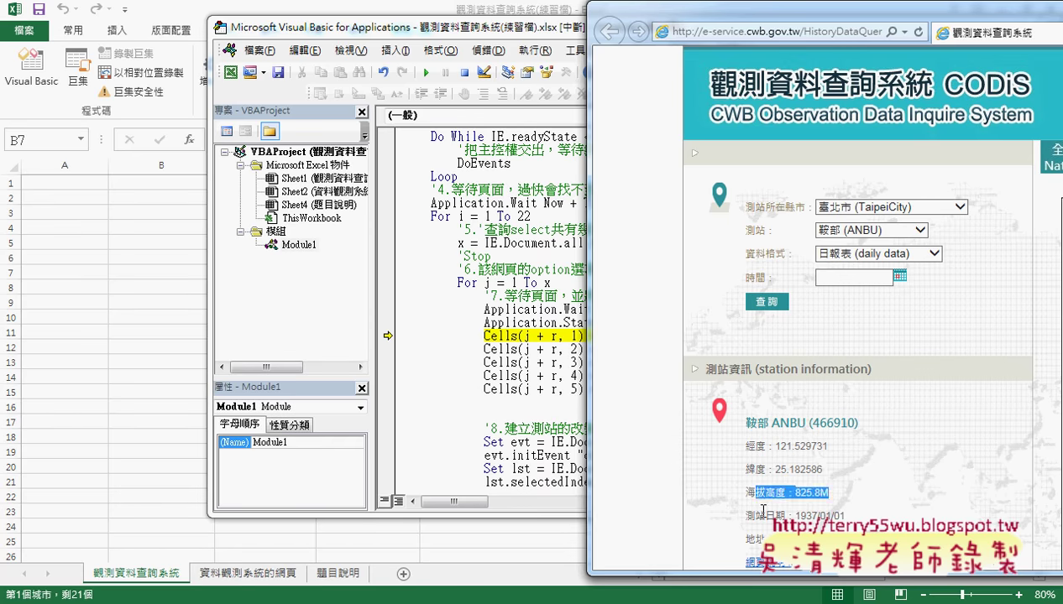
{"action": "left_click_drag", "start_coordinate": [754, 516], "coordinate": [846, 515]}
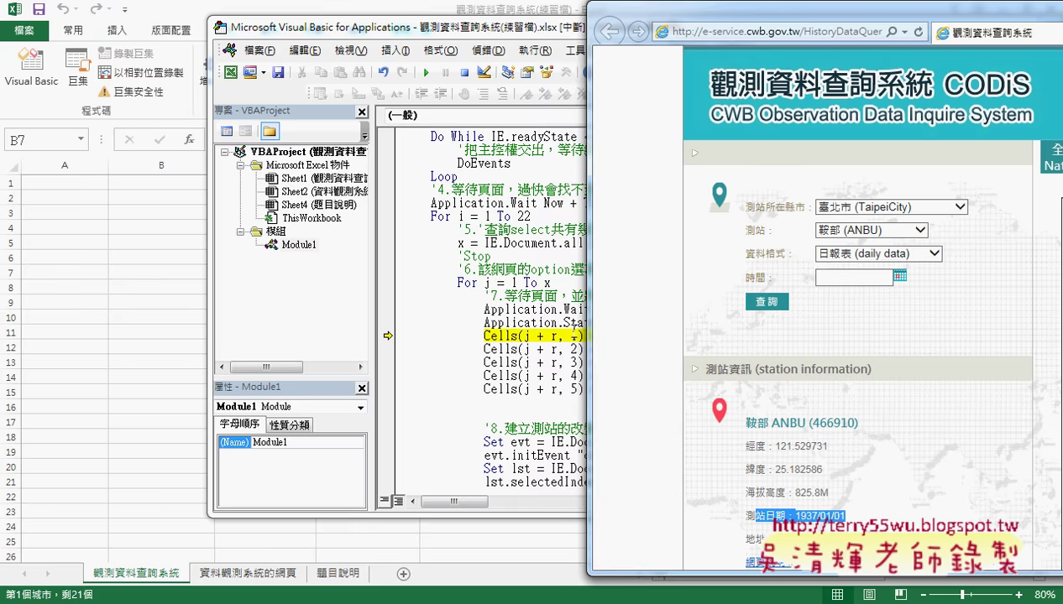
{"action": "left_click", "coordinate": [570, 333]}
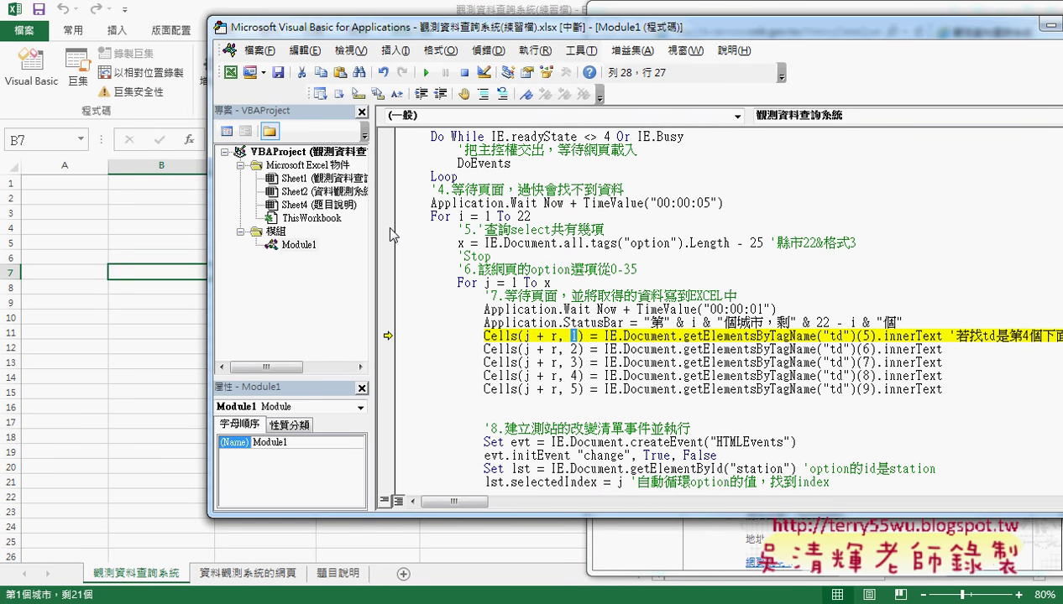
- Step the Cells lines to write 鞍部 ANBU, longitude 121.529731 and latitude 25.182586 into row 1
{"action": "left_click_drag", "start_coordinate": [367, 186], "coordinate": [284, 183]}
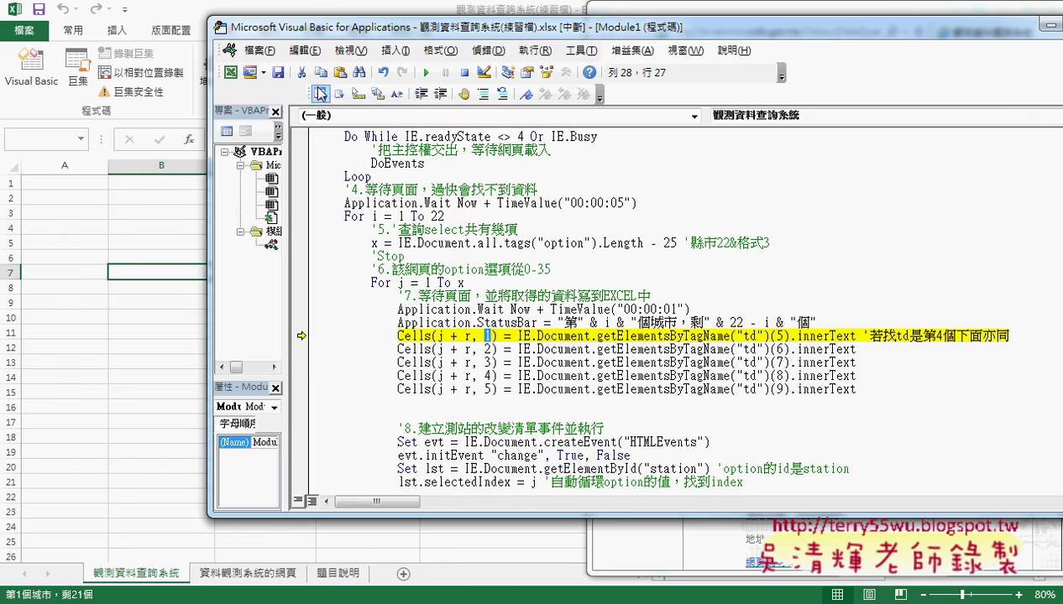
{"action": "left_click_drag", "start_coordinate": [336, 26], "coordinate": [427, 21]}
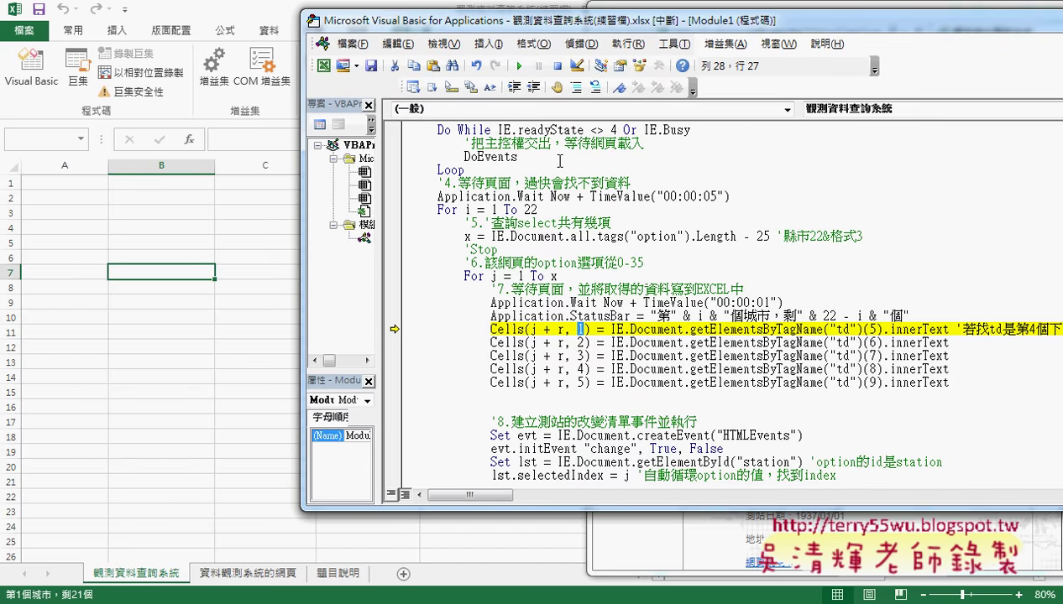
{"action": "key", "text": "F8"}
{"action": "key", "text": "F8"}
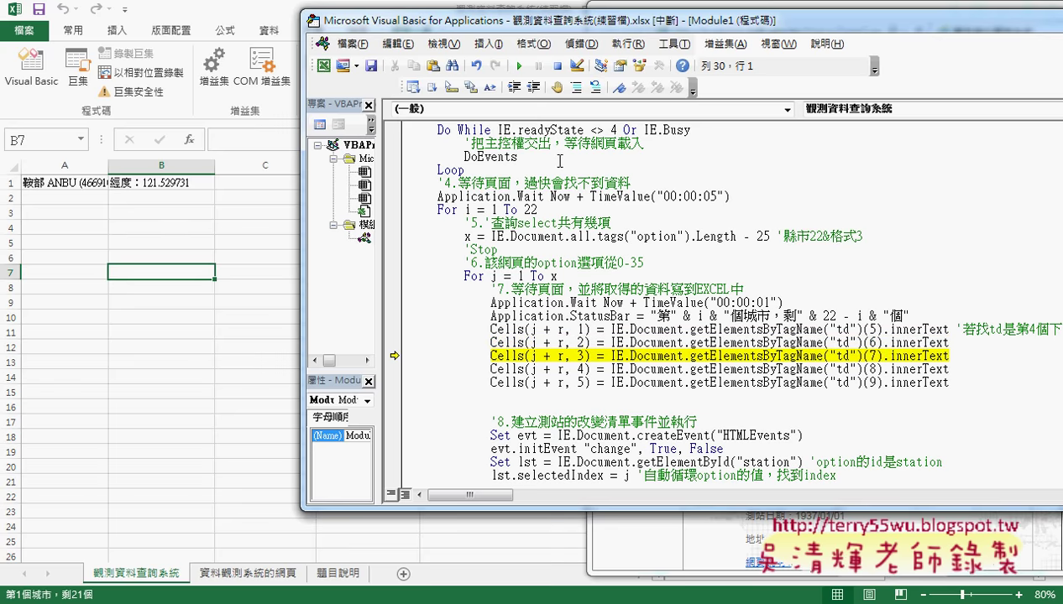
{"action": "key", "text": "F8"}
{"action": "key", "text": "F8"}
{"action": "key", "text": "F8"}
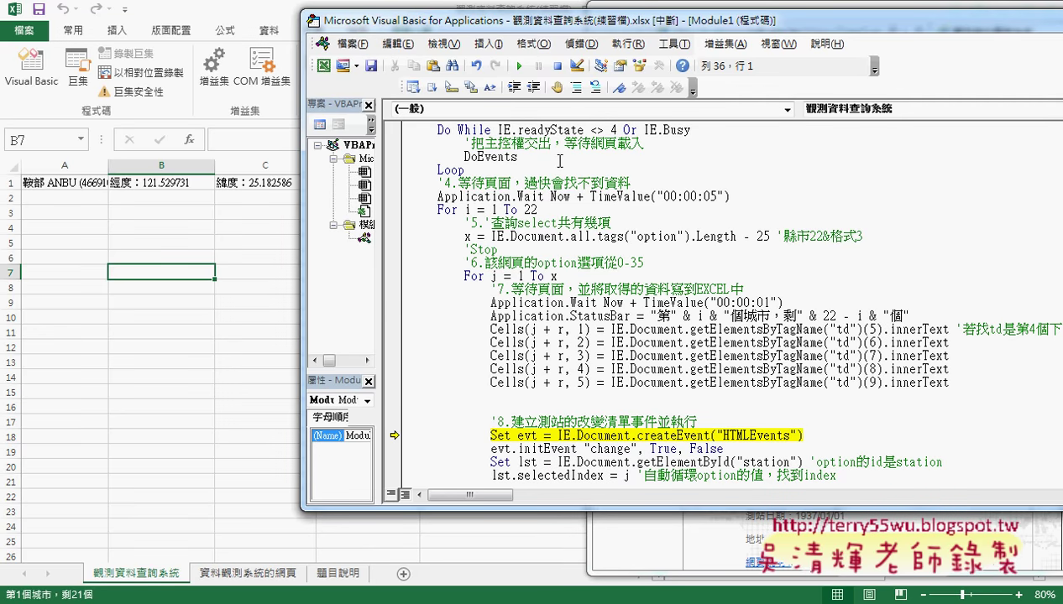
{"action": "scroll", "coordinate": [644, 298], "scroll_direction": "down", "scroll_amount": 4}
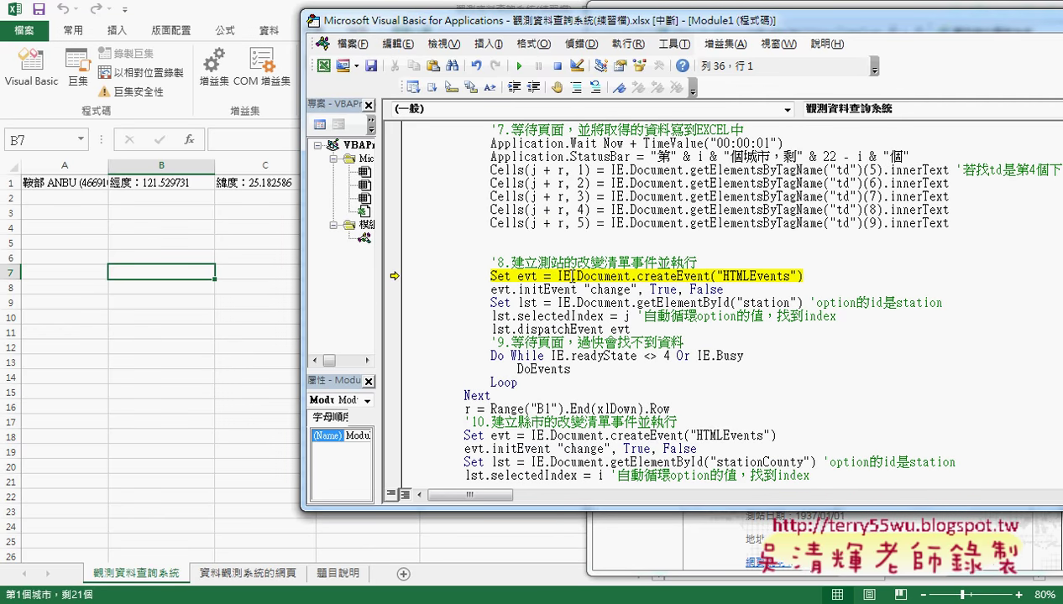
{"action": "left_click_drag", "start_coordinate": [637, 276], "coordinate": [710, 278]}
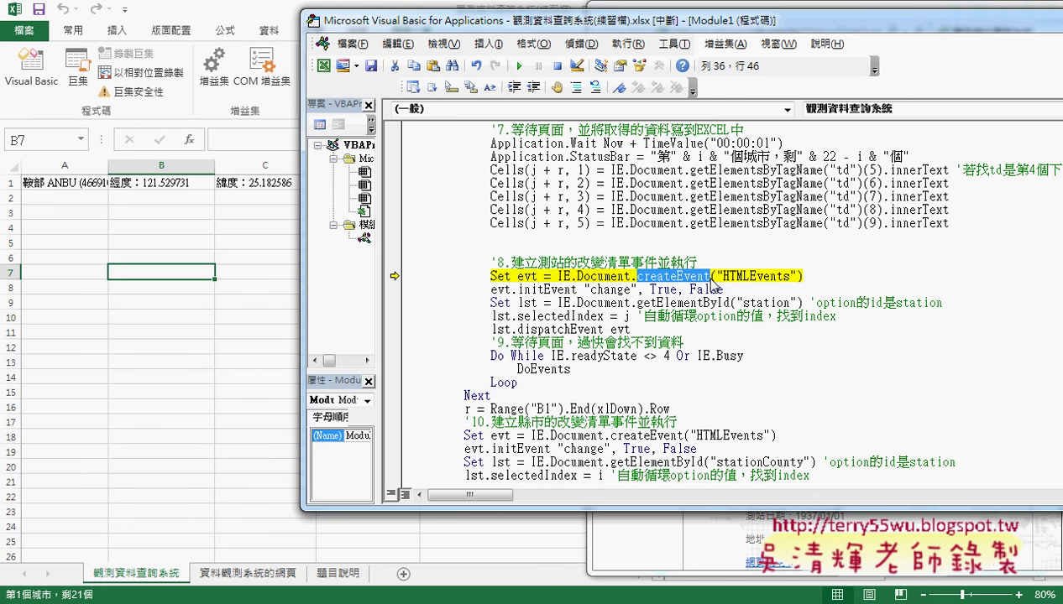
{"action": "left_click", "coordinate": [622, 534]}
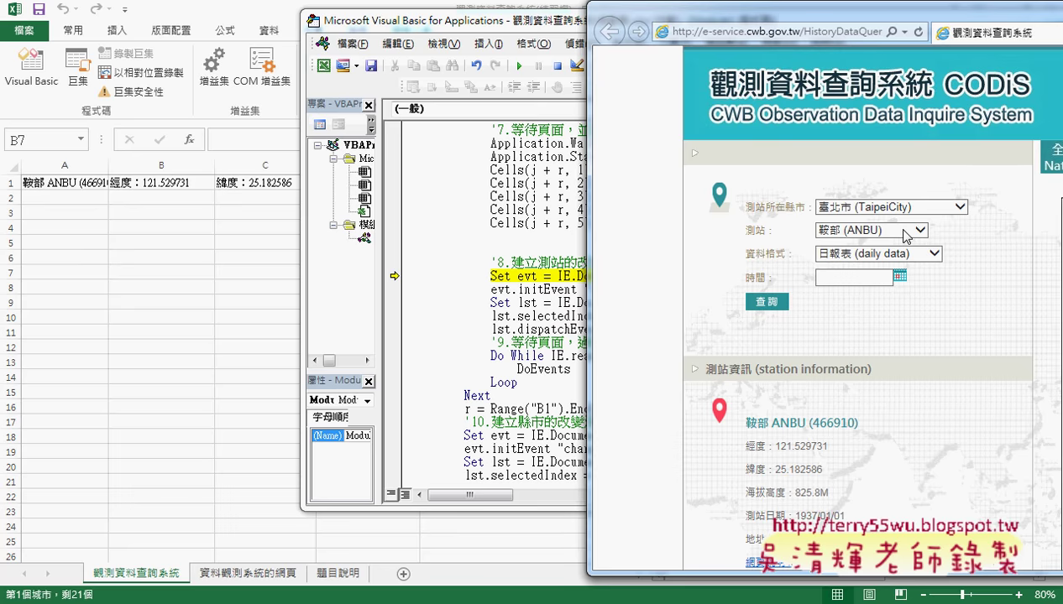
- Check Taipei's station list, then step the macro to select the next station and fire its change event
{"action": "left_click", "coordinate": [904, 230]}
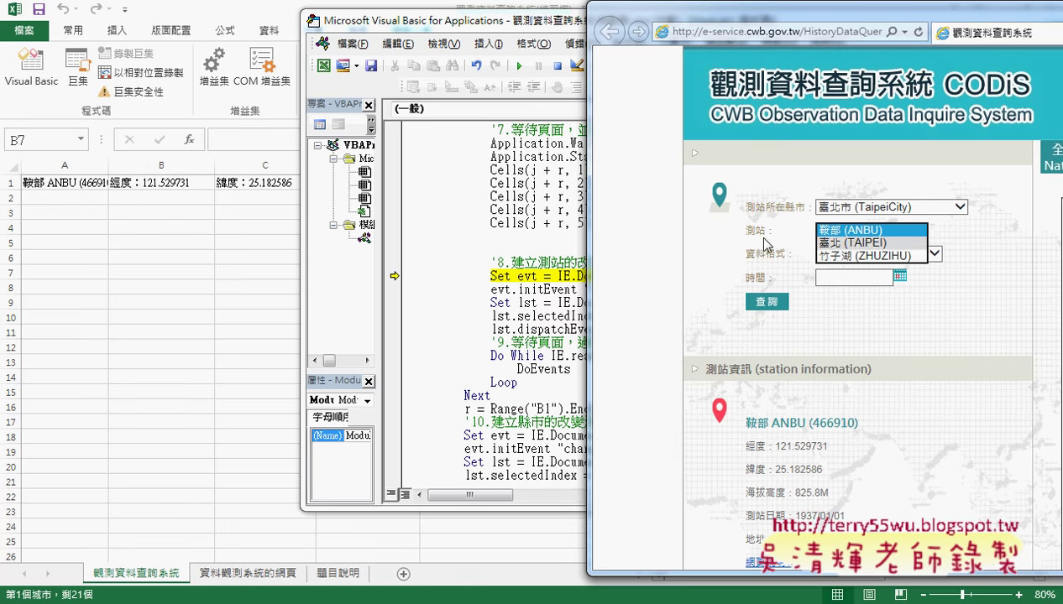
{"action": "left_click", "coordinate": [728, 240]}
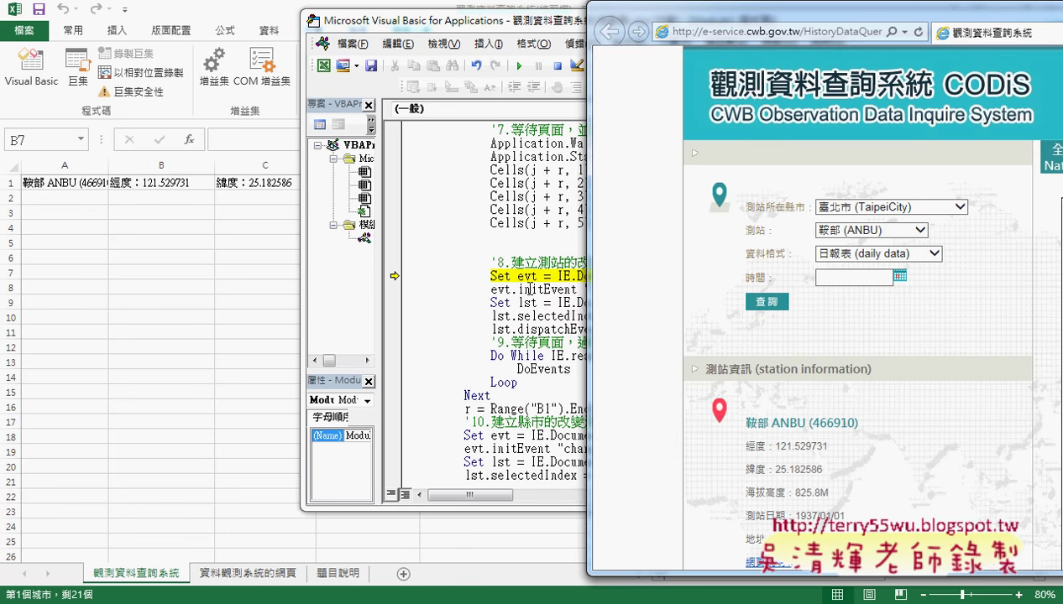
{"action": "mouse_move", "coordinate": [510, 275]}
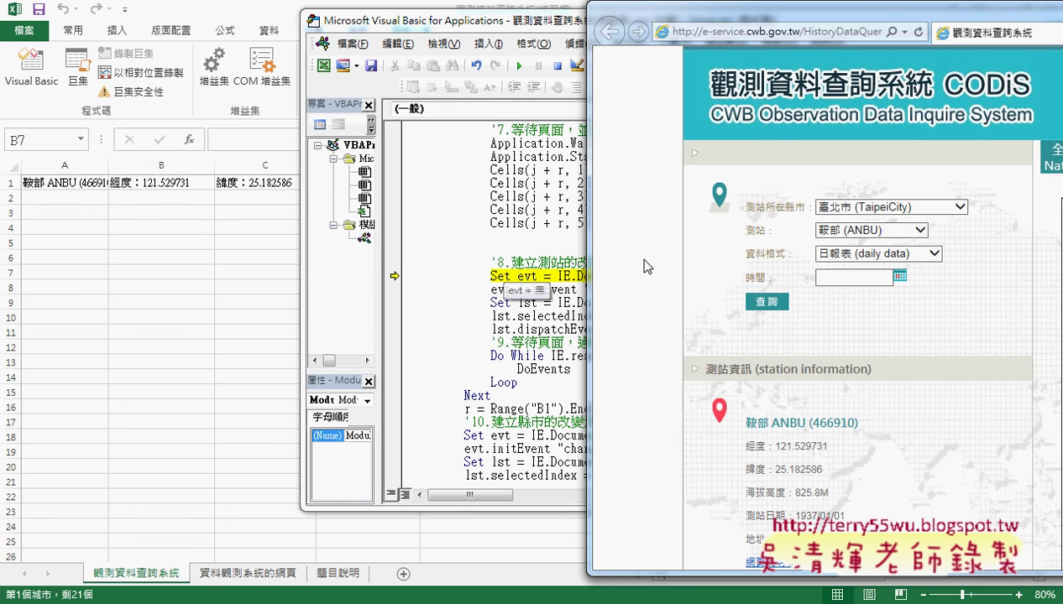
{"action": "left_click", "coordinate": [501, 290]}
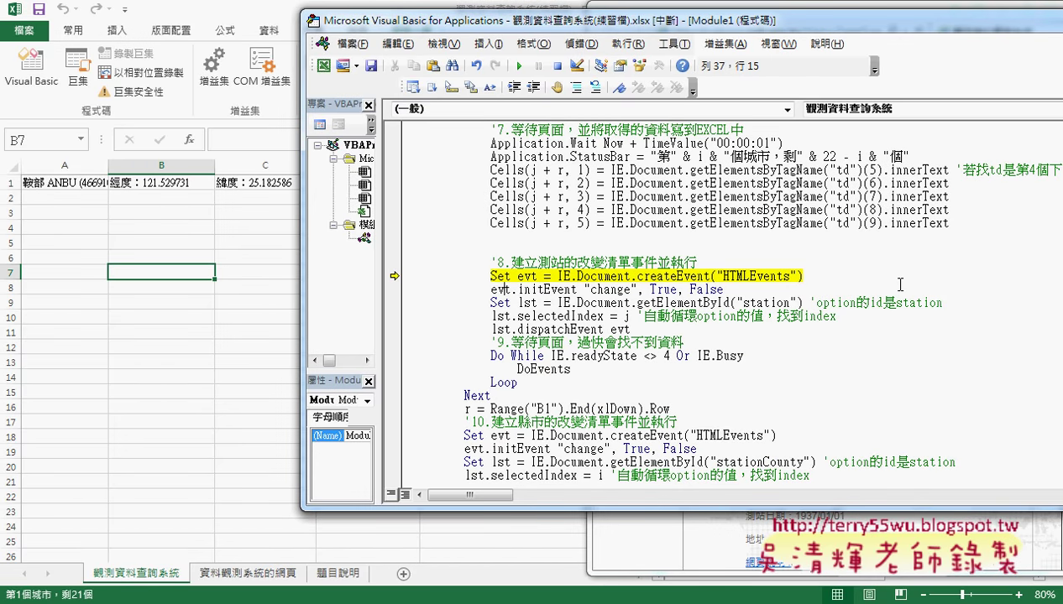
{"action": "key", "text": "F8"}
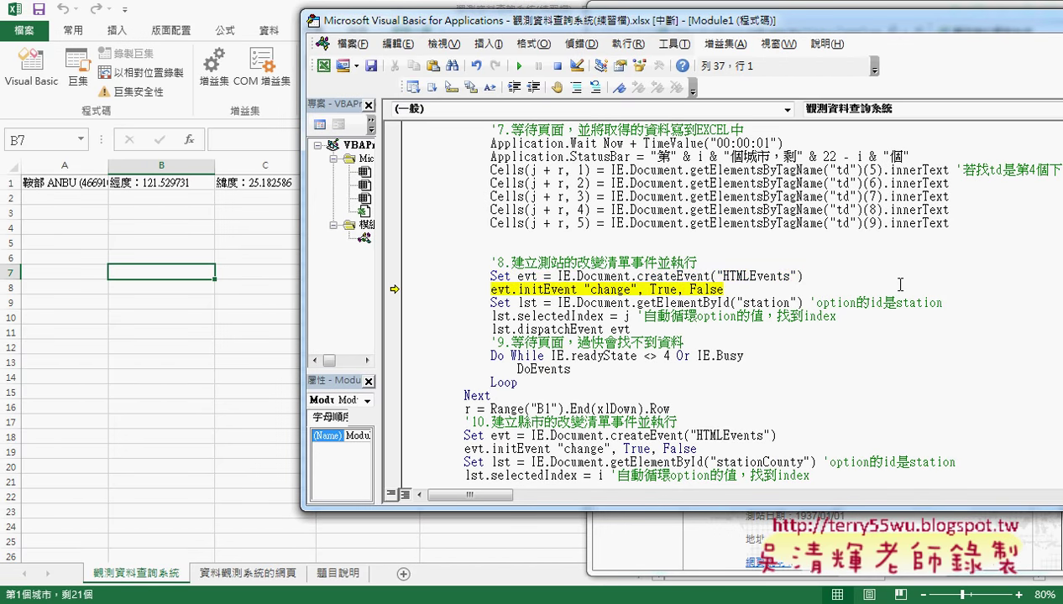
{"action": "key", "text": "F8"}
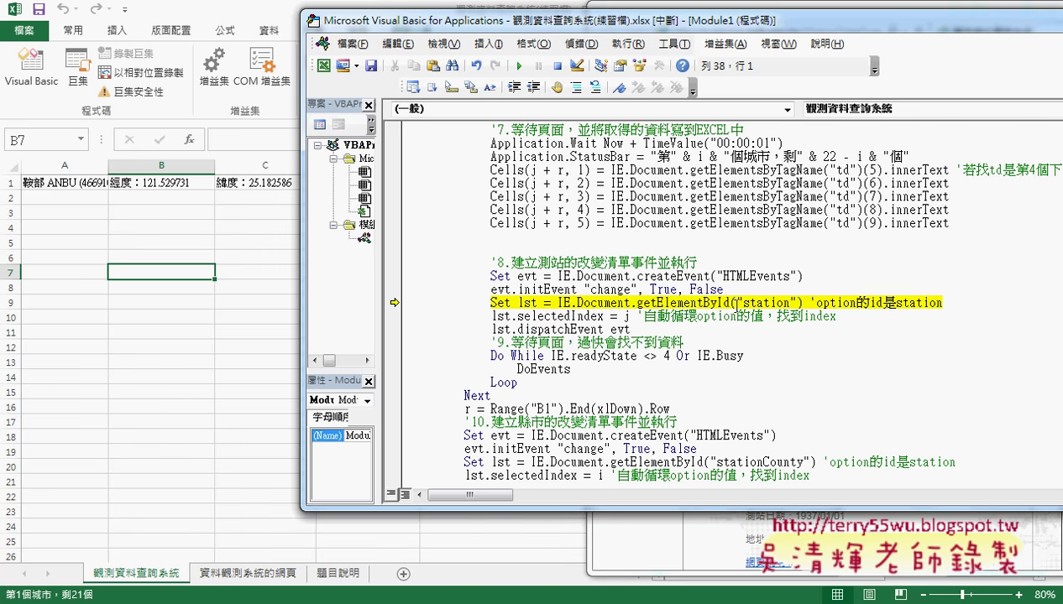
{"action": "left_click_drag", "start_coordinate": [743, 302], "coordinate": [791, 303]}
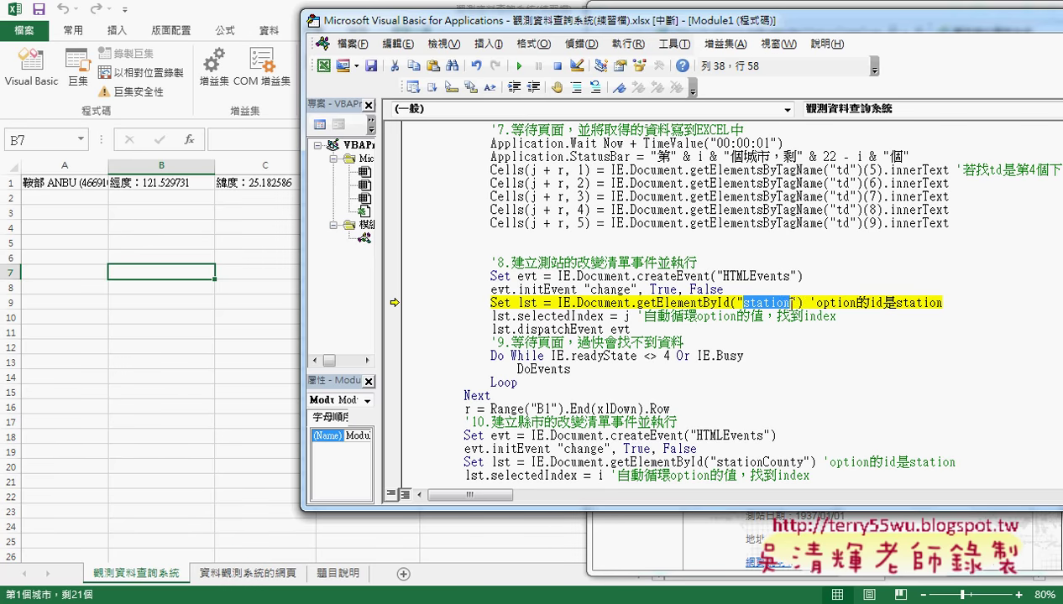
{"action": "left_click", "coordinate": [612, 526]}
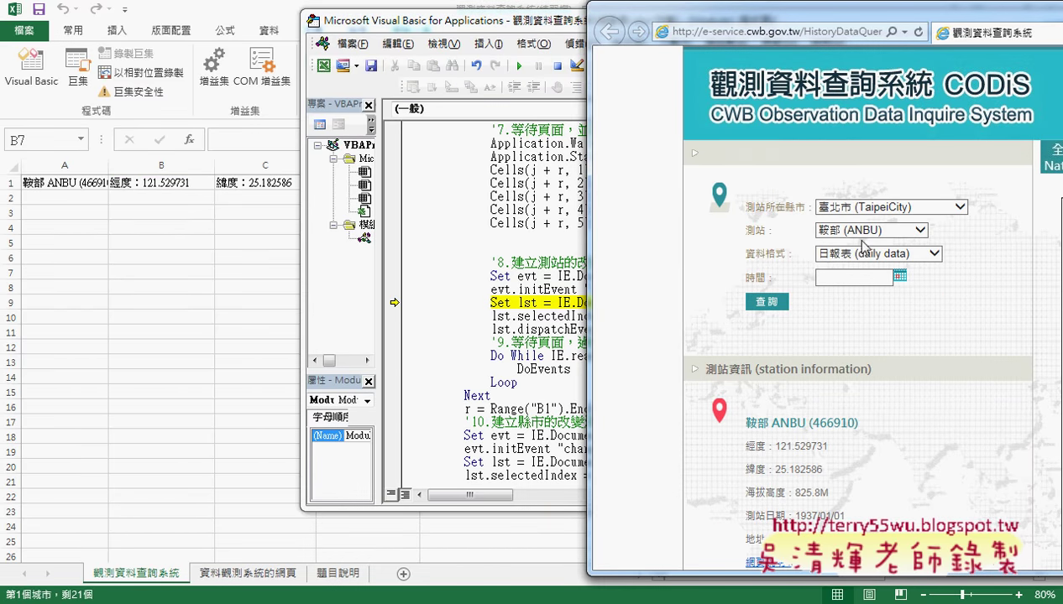
{"action": "left_click", "coordinate": [549, 302]}
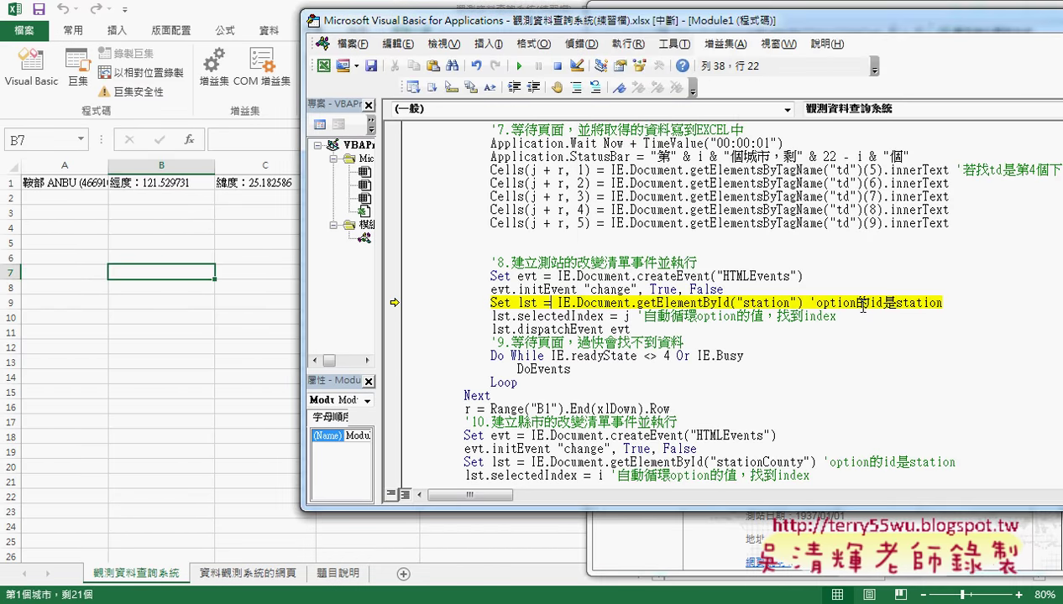
{"action": "key", "text": "F8"}
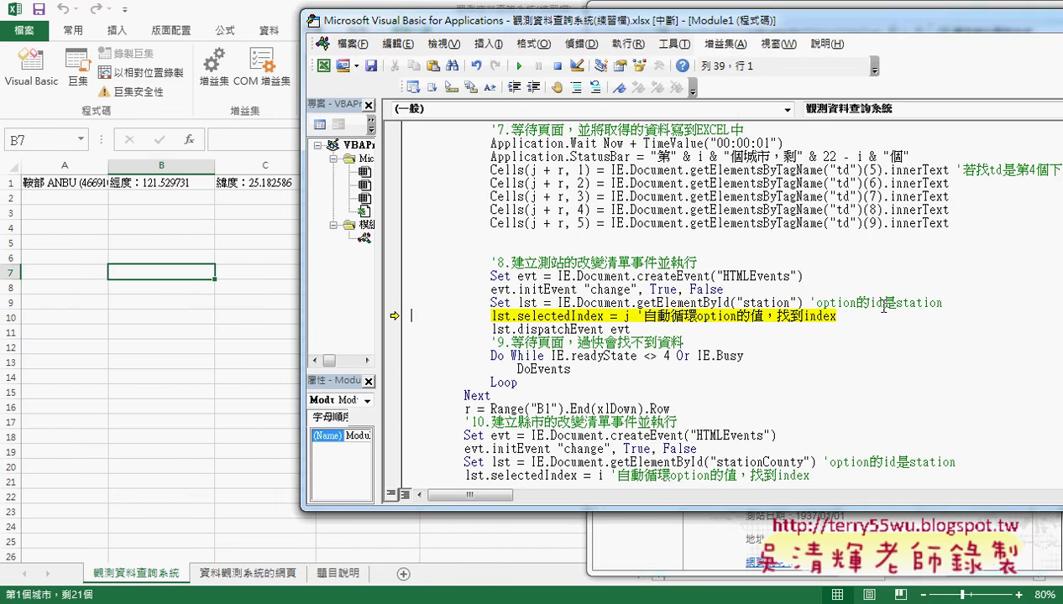
{"action": "key", "text": "F8"}
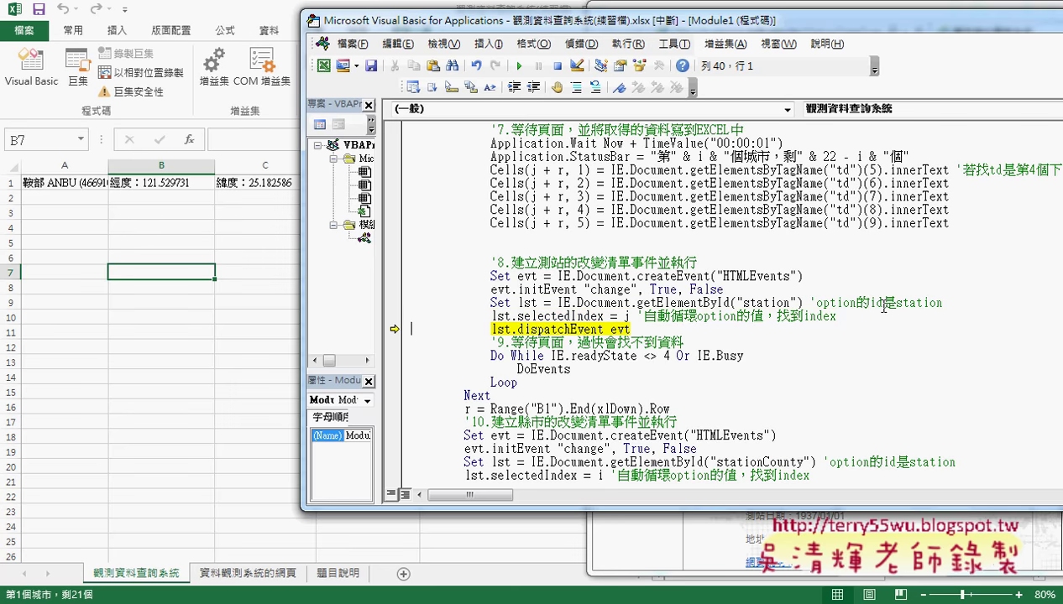
{"action": "key", "text": "F8"}
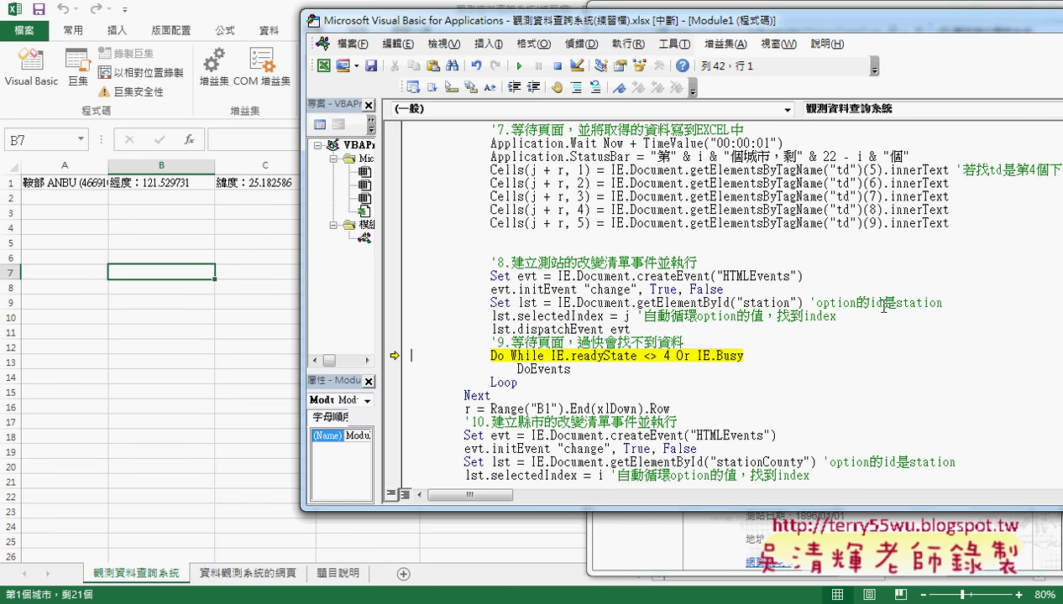
{"action": "key", "text": "F8"}
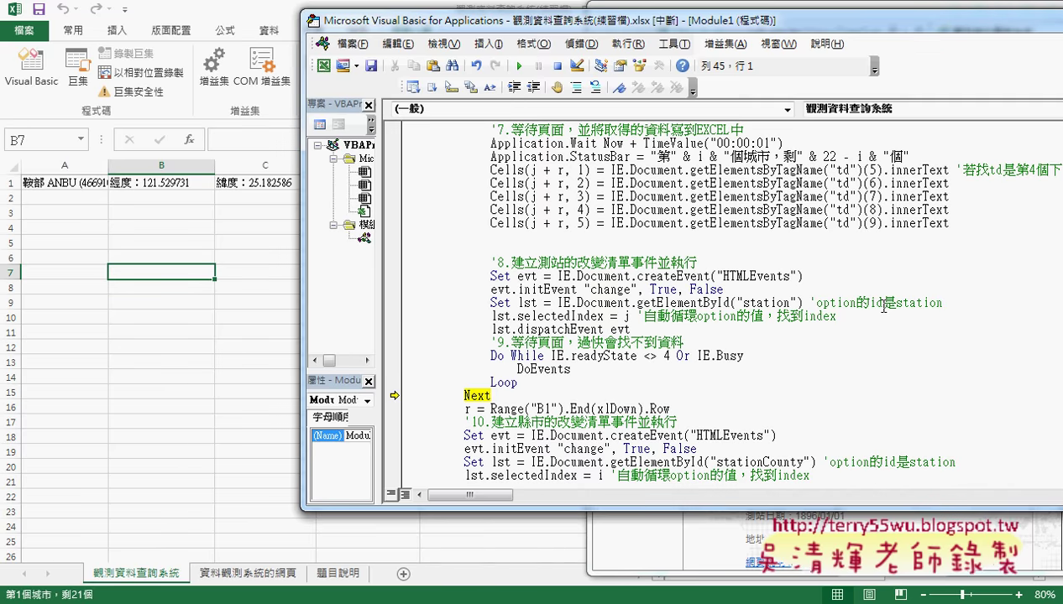
- Step the macro to write 臺北 TAIPEI's name, longitude and latitude into row 2
{"action": "left_click", "coordinate": [629, 534]}
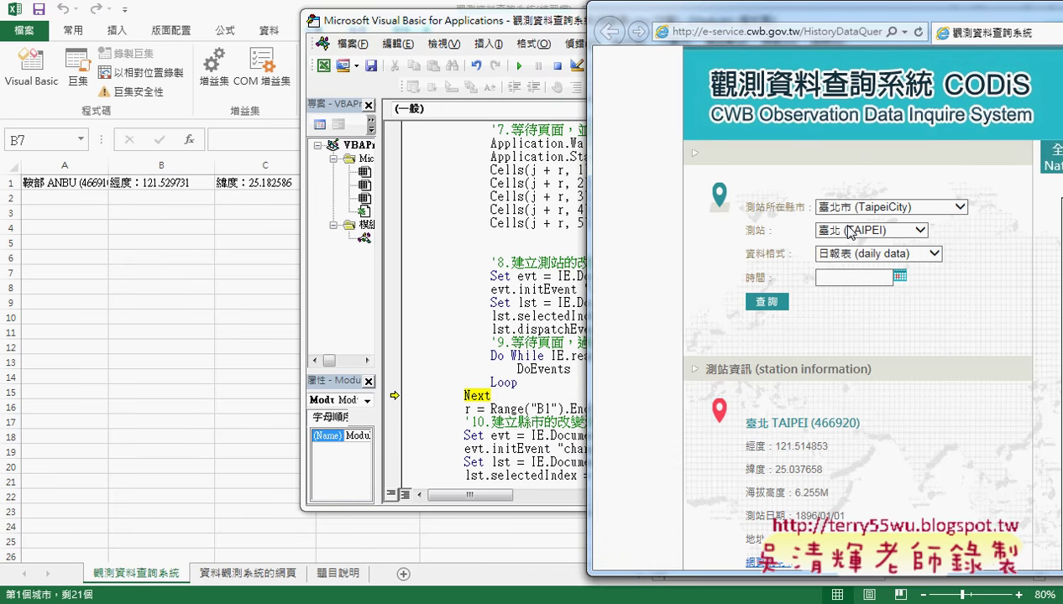
{"action": "left_click", "coordinate": [493, 323]}
{"action": "key", "text": "F8"}
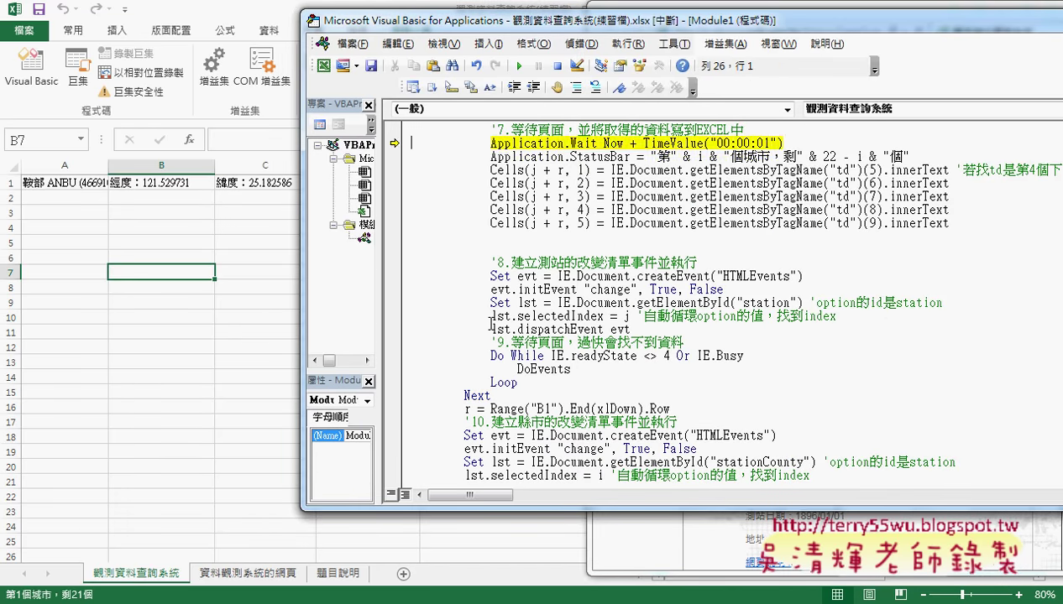
{"action": "key", "text": "F8"}
{"action": "key", "text": "F8"}
{"action": "key", "text": "F8"}
{"action": "key", "text": "F8"}
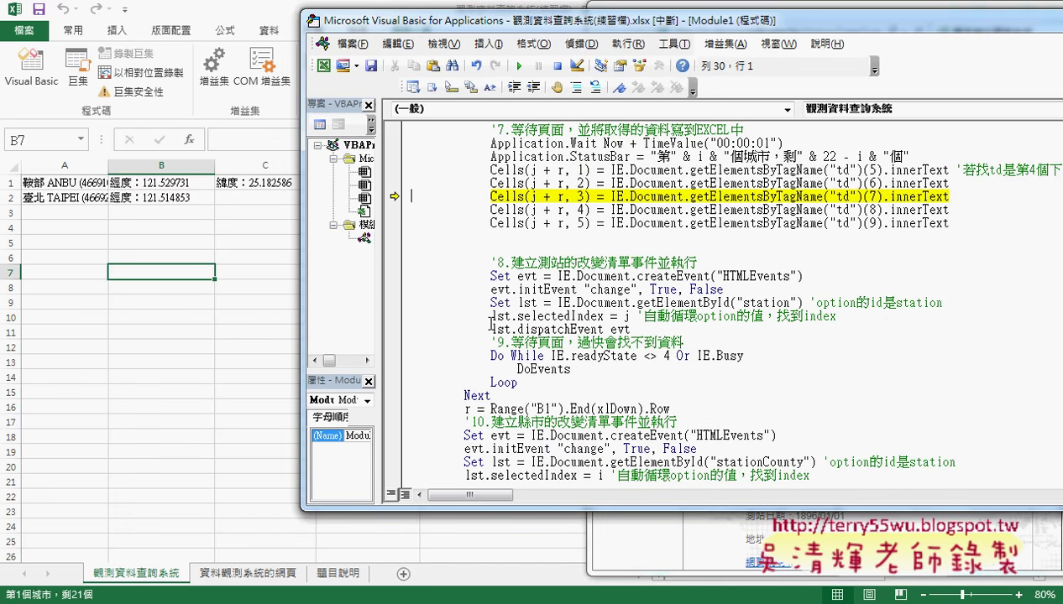
{"action": "key", "text": "F8"}
{"action": "key", "text": "F8"}
{"action": "key", "text": "F8"}
{"action": "key", "text": "F8"}
{"action": "key", "text": "F8"}
{"action": "key", "text": "F8"}
{"action": "key", "text": "F8"}
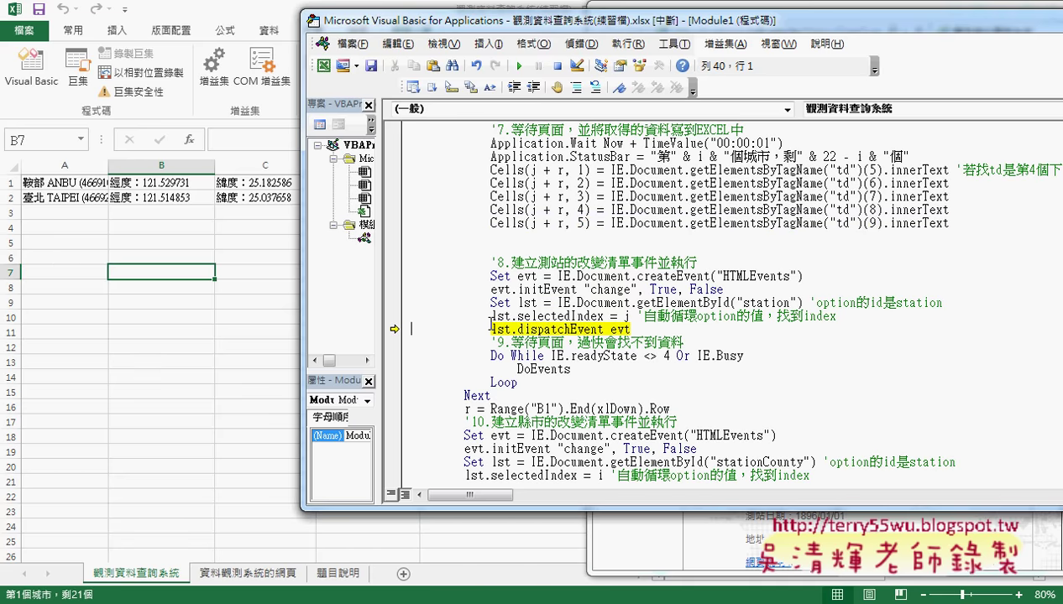
{"action": "key", "text": "F8"}
{"action": "key", "text": "F8"}
{"action": "key", "text": "F8"}
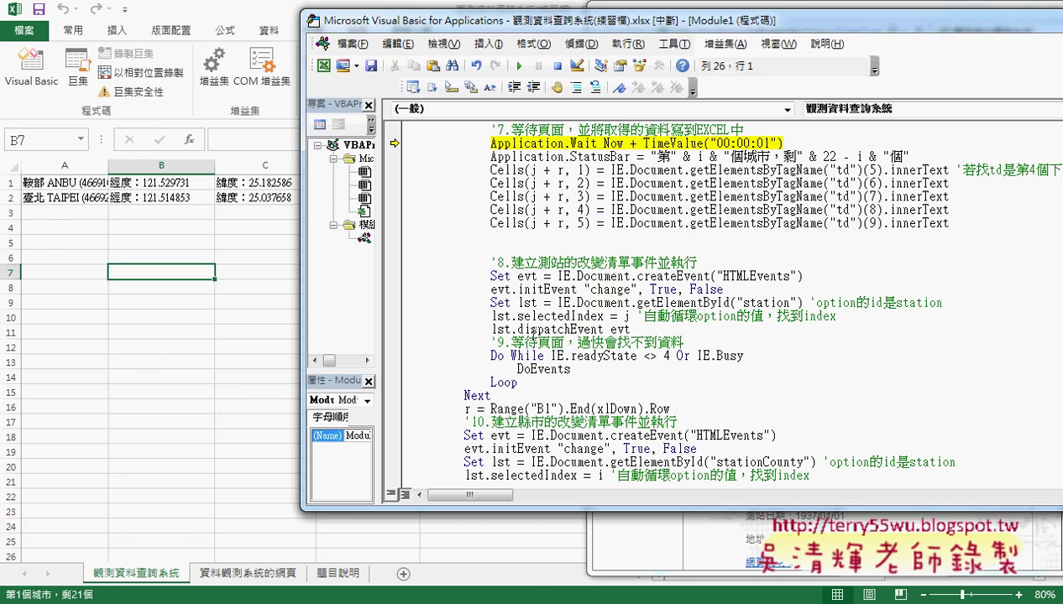
- Step on to fill row 3 with 竹子湖 ZHUZIHU and reach the county-change createEvent line
{"action": "left_click", "coordinate": [648, 570]}
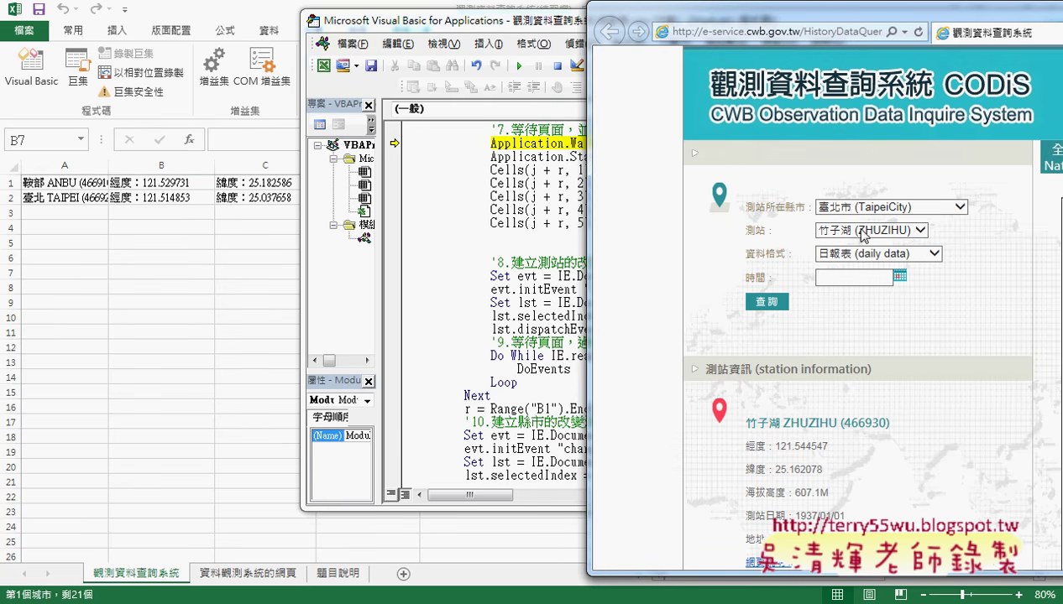
{"action": "left_click", "coordinate": [561, 283]}
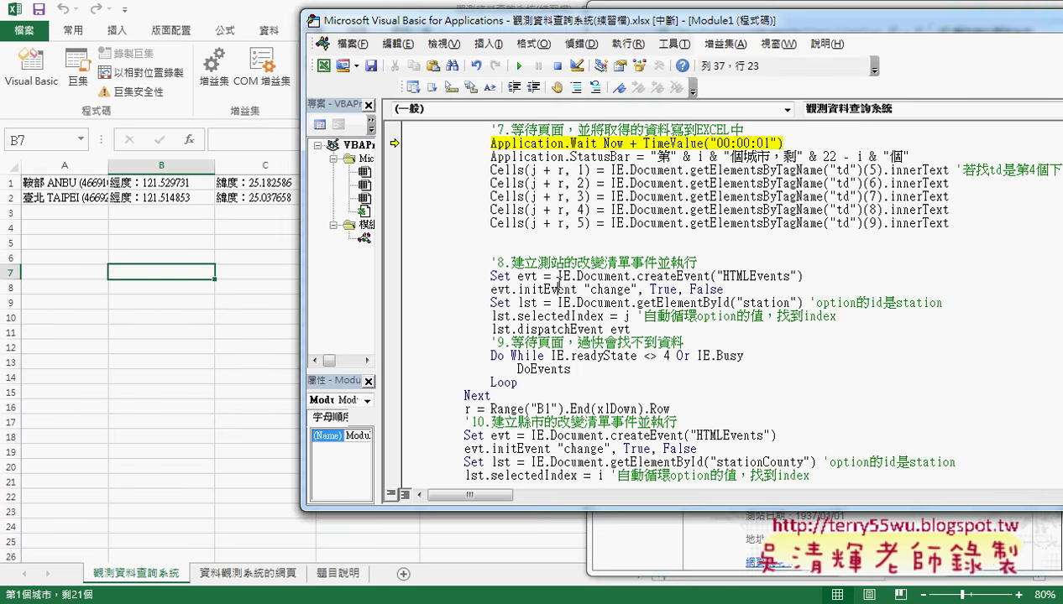
{"action": "key", "text": "F8"}
{"action": "key", "text": "F8"}
{"action": "key", "text": "F8"}
{"action": "key", "text": "F8"}
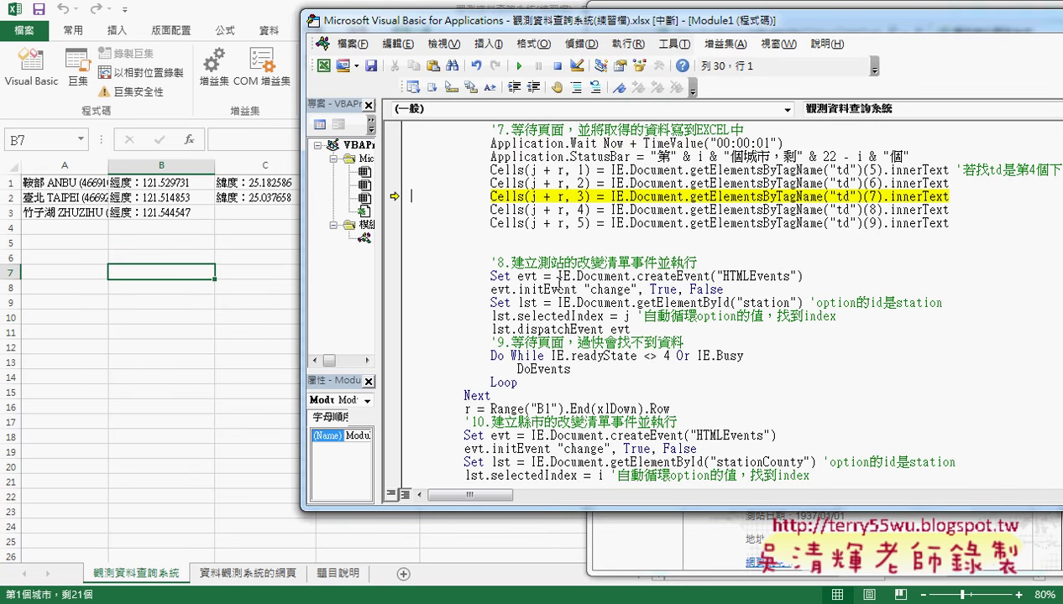
{"action": "key", "text": "F8"}
{"action": "key", "text": "F8"}
{"action": "key", "text": "F8"}
{"action": "key", "text": "F8"}
{"action": "key", "text": "F8"}
{"action": "key", "text": "F8"}
{"action": "key", "text": "F8"}
{"action": "key", "text": "F8"}
{"action": "key", "text": "F8"}
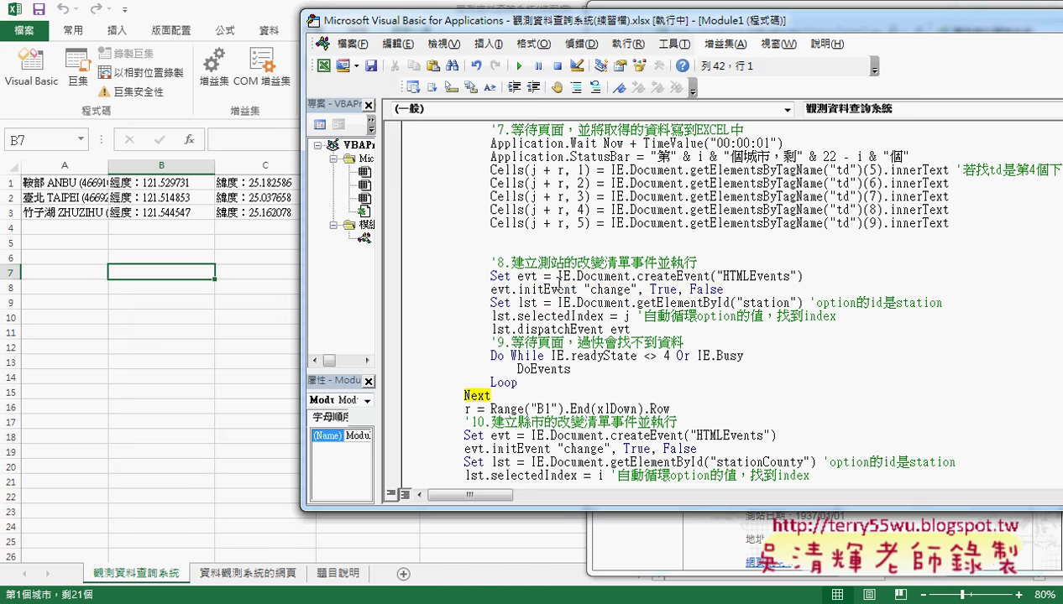
{"action": "key", "text": "F8"}
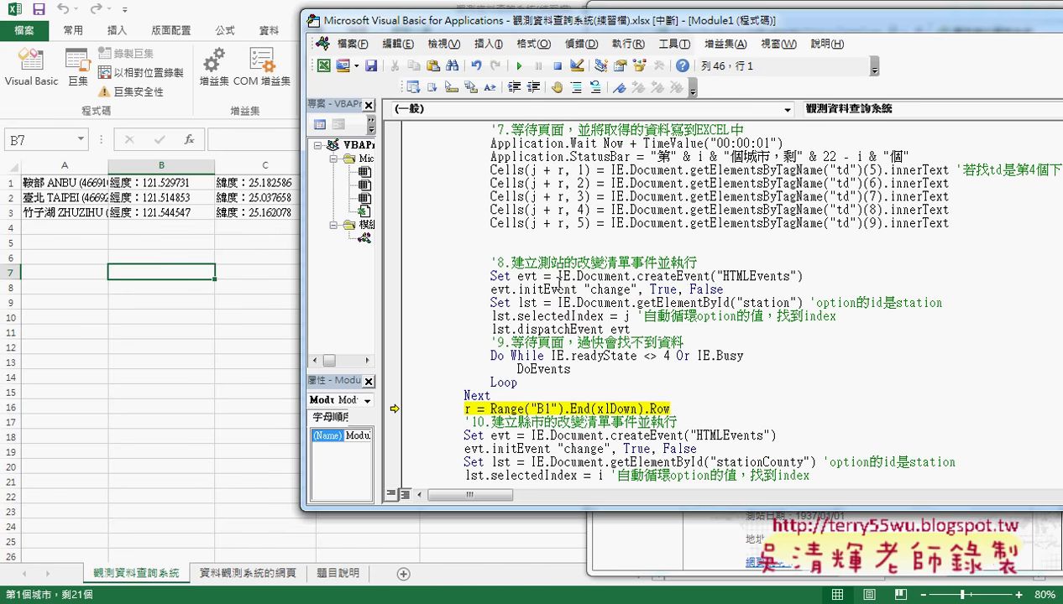
{"action": "key", "text": "F8"}
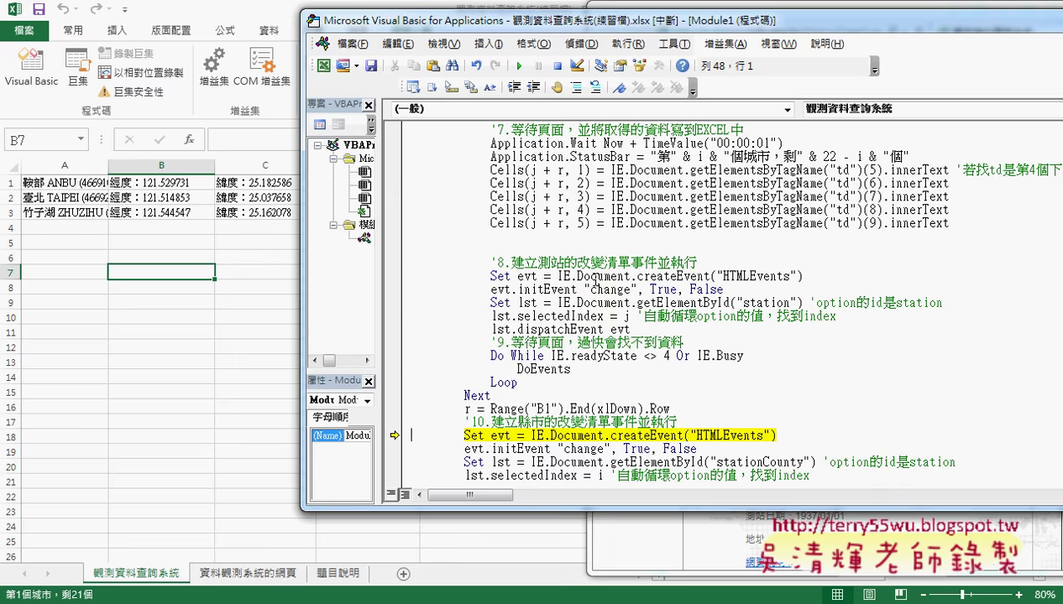
- Highlight the createEvent call and the stationCounty element id in the county-change code
{"action": "left_click", "coordinate": [612, 509]}
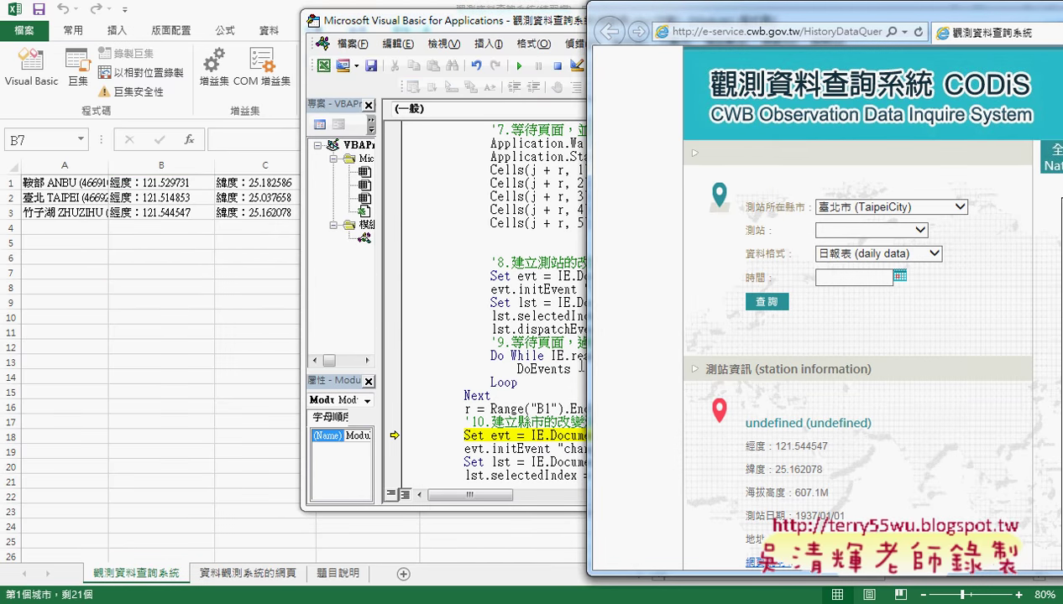
{"action": "left_click", "coordinate": [507, 396]}
{"action": "scroll", "coordinate": [657, 390], "scroll_direction": "down", "scroll_amount": 2}
{"action": "scroll", "coordinate": [657, 392], "scroll_direction": "down", "scroll_amount": 1}
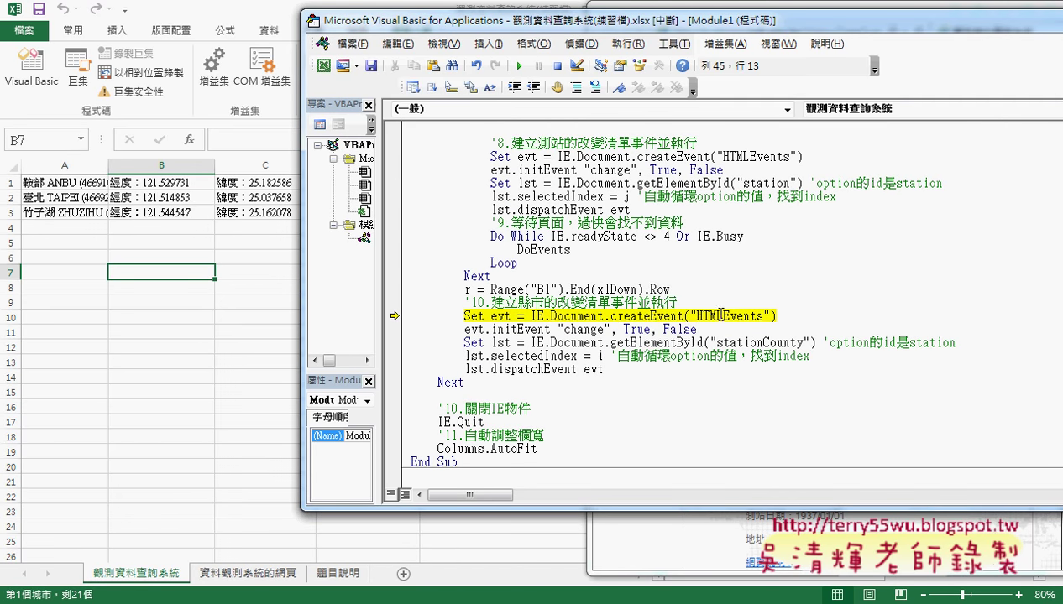
{"action": "left_click_drag", "start_coordinate": [650, 316], "coordinate": [683, 315]}
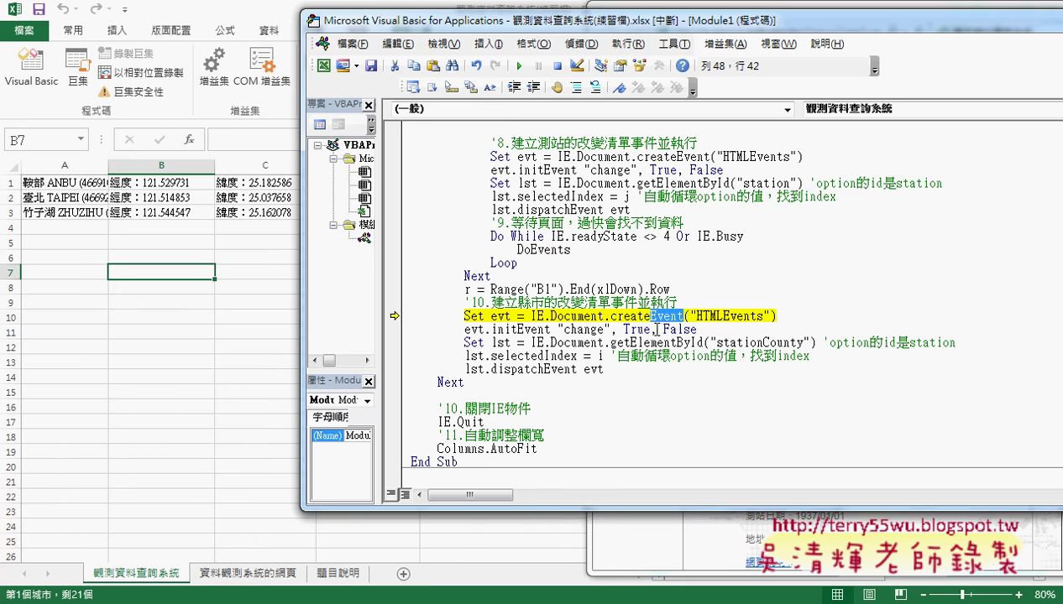
{"action": "left_click_drag", "start_coordinate": [717, 343], "coordinate": [804, 343]}
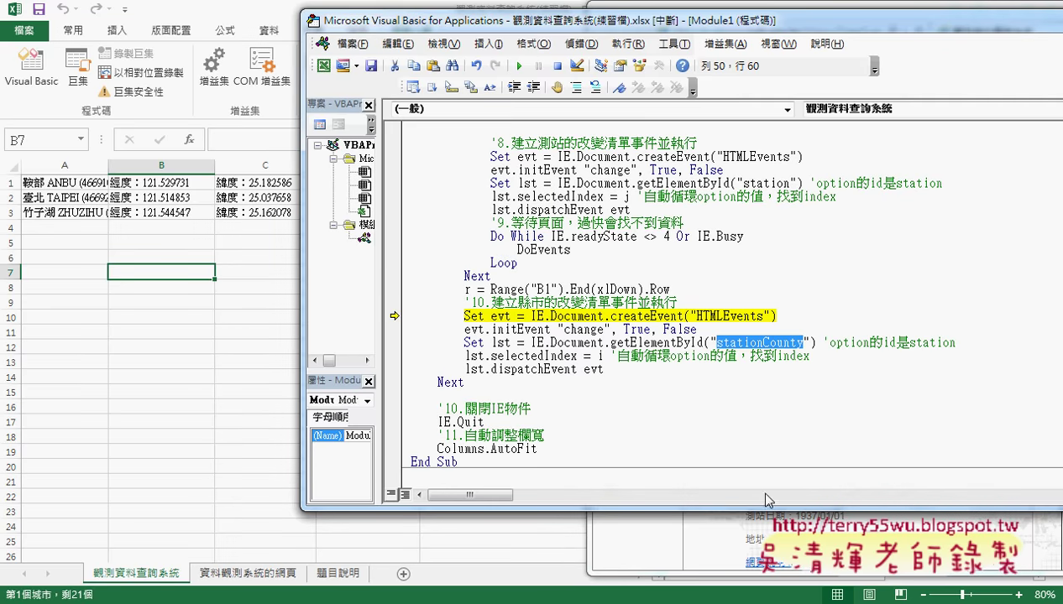
- Step the county change so the page shows 新北市 板橋 BANQIAO, returning to the station-count line
{"action": "left_click", "coordinate": [660, 554]}
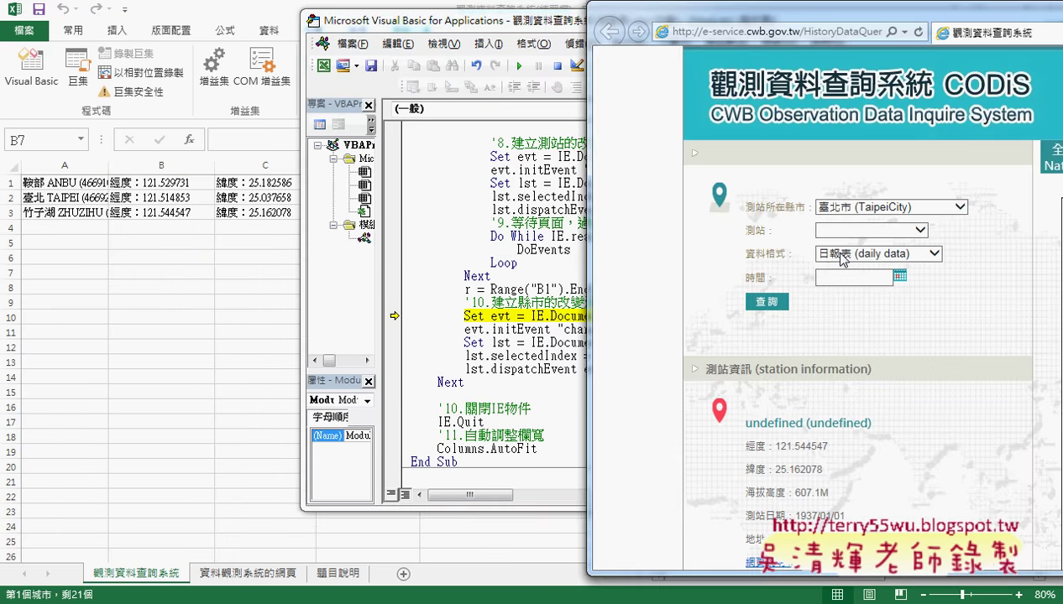
{"action": "left_click", "coordinate": [549, 312]}
{"action": "key", "text": "F8"}
{"action": "key", "text": "F8"}
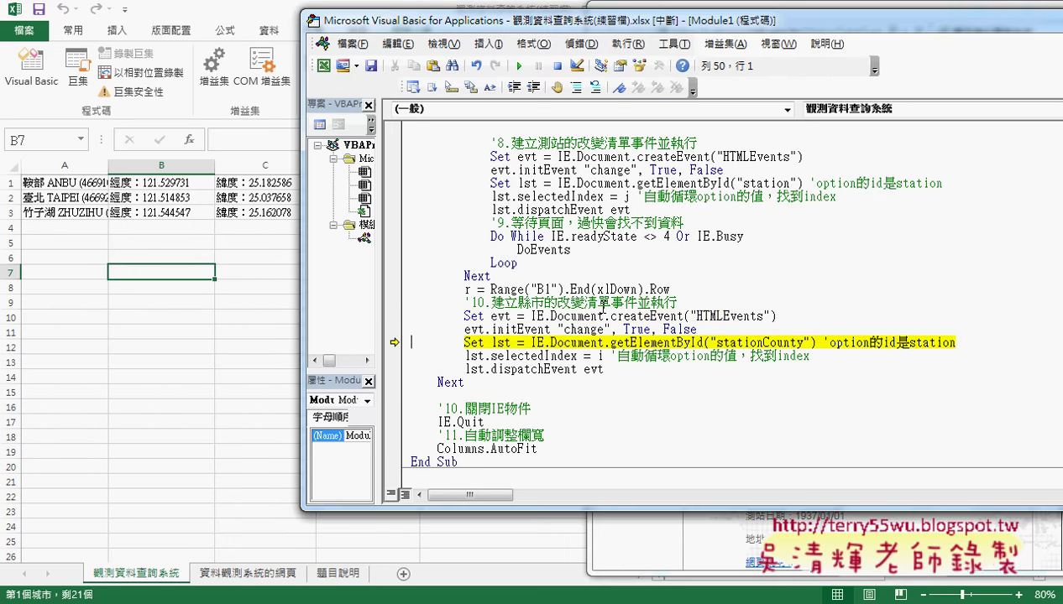
{"action": "key", "text": "F8"}
{"action": "key", "text": "F8"}
{"action": "key", "text": "F8"}
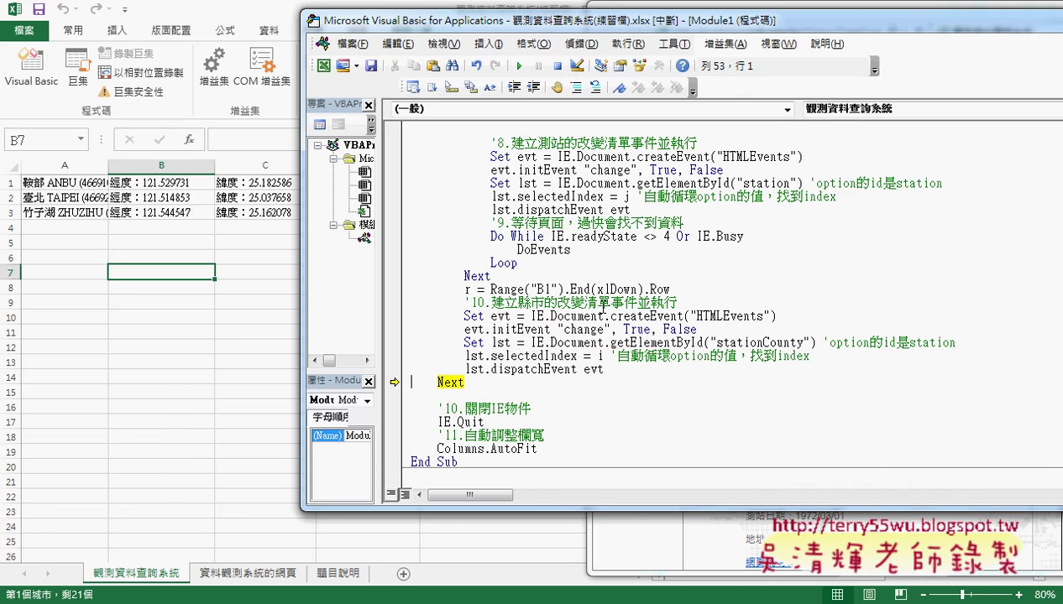
{"action": "left_click", "coordinate": [663, 537]}
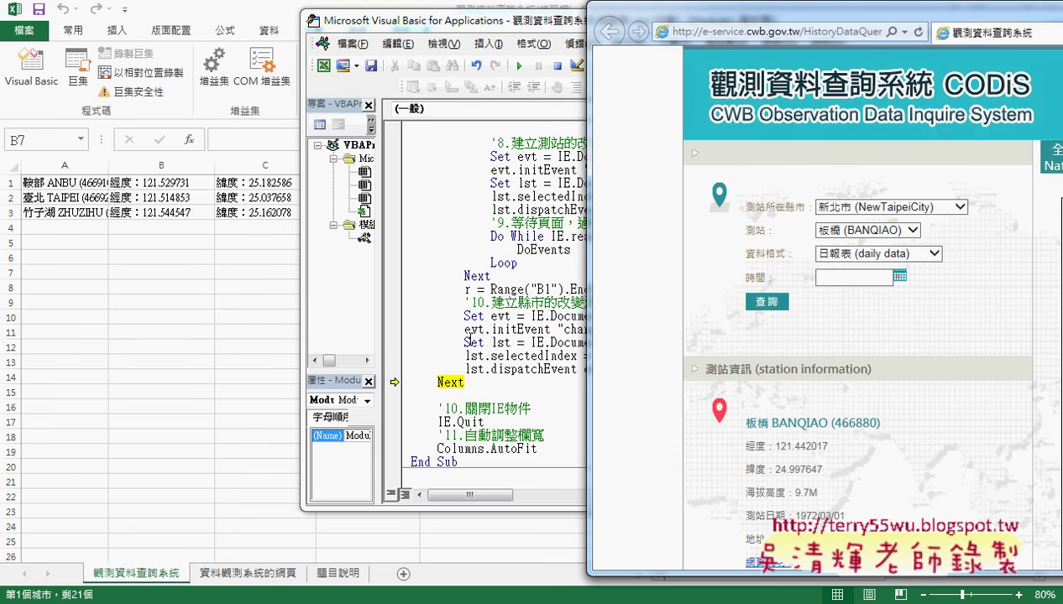
{"action": "left_click", "coordinate": [465, 340]}
{"action": "key", "text": "F8"}
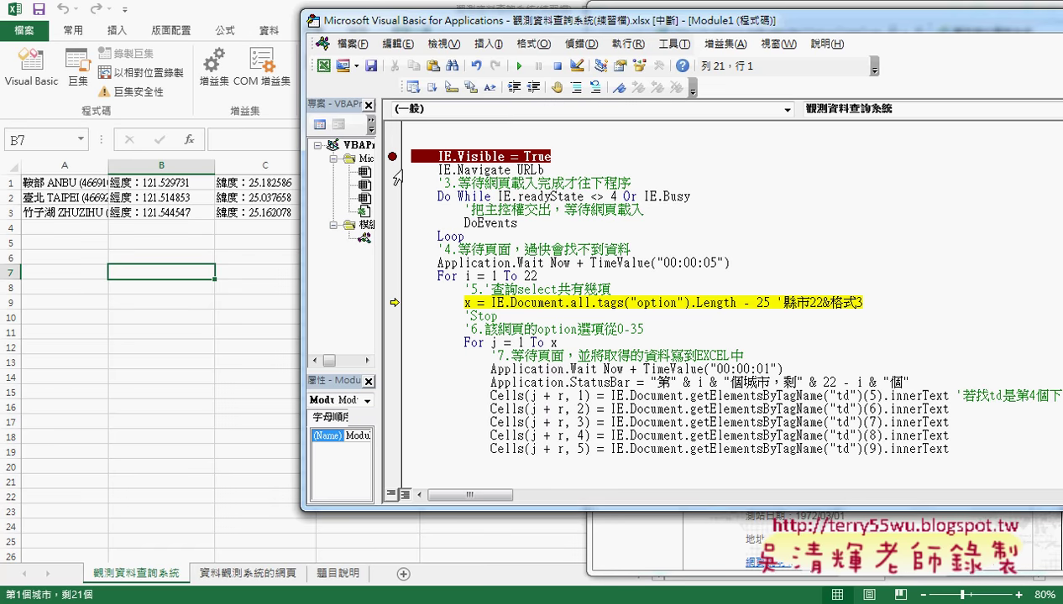
- Resume the macro with Run and let it fill rows through the 17th county, 宜蘭縣
{"action": "left_click", "coordinate": [519, 65]}
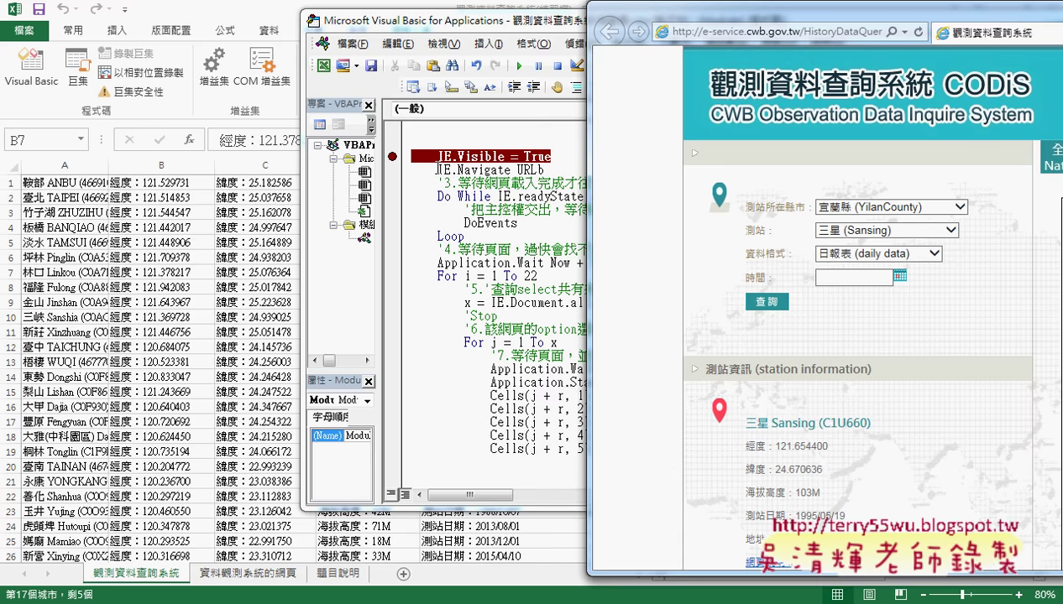
{"action": "left_click", "coordinate": [463, 223]}
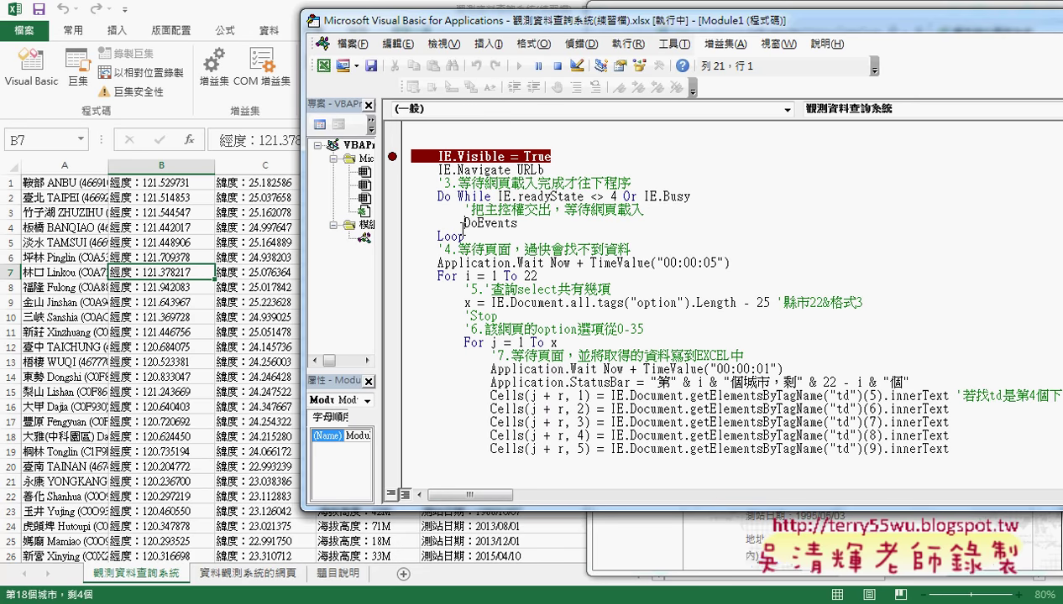
- Interrupt the running macro with Ctrl+Break, enter 偵錯, and Reset it
{"action": "key", "text": "ctrl+Break"}
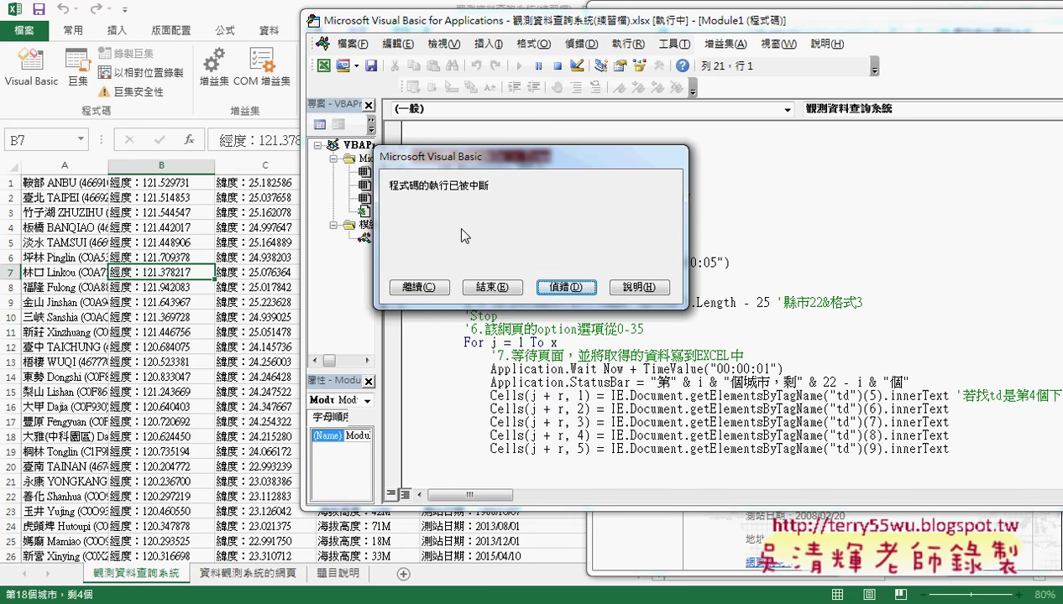
{"action": "left_click", "coordinate": [565, 287]}
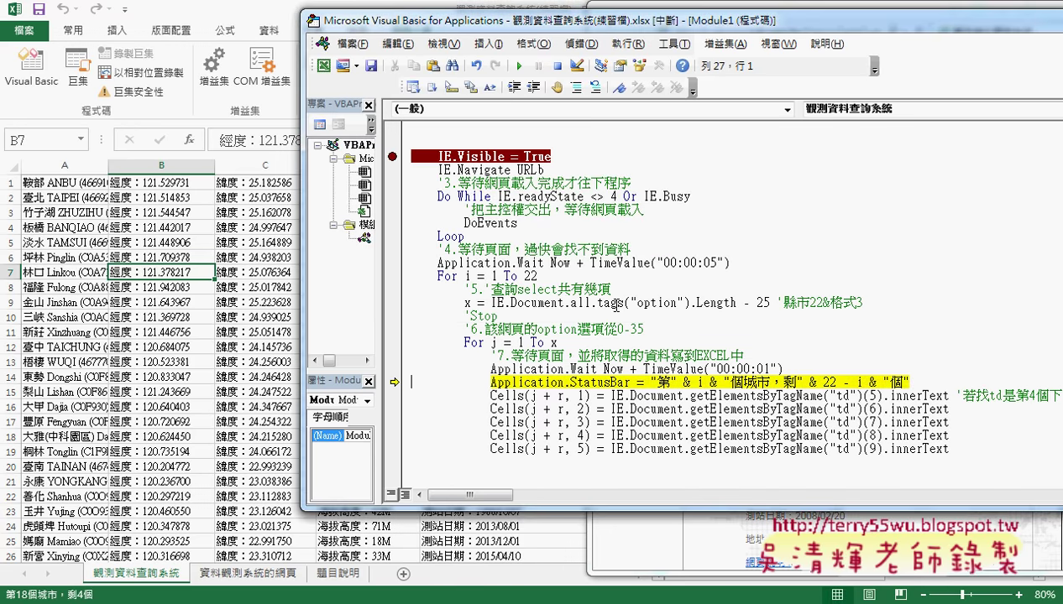
{"action": "left_click", "coordinate": [556, 65]}
- Highlight the closing IE.Quit and Columns.AutoFit lines at the end of the macro
{"action": "scroll", "coordinate": [675, 378], "scroll_direction": "down", "scroll_amount": 3}
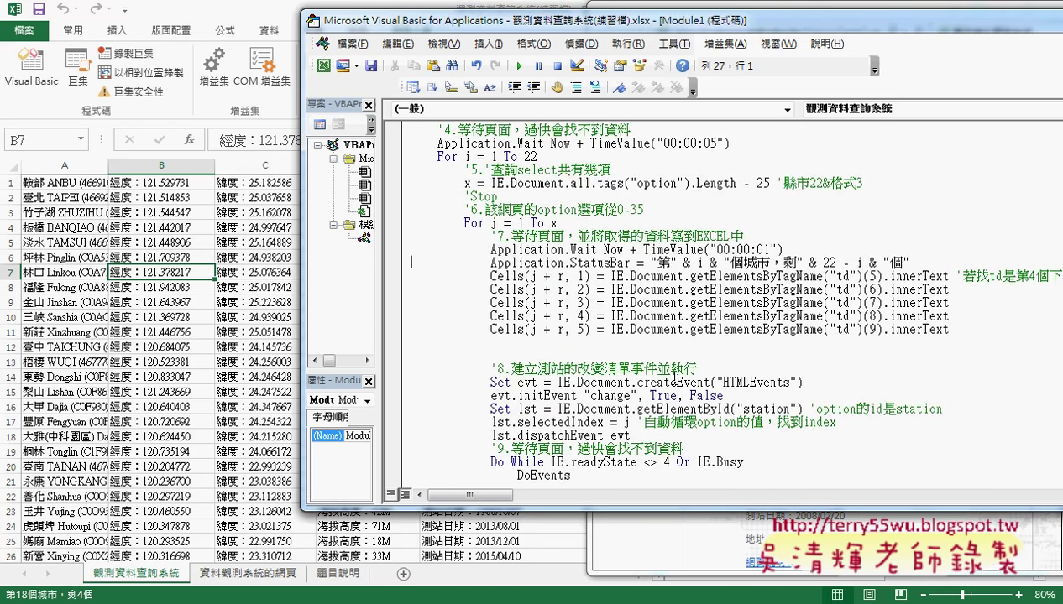
{"action": "scroll", "coordinate": [676, 378], "scroll_direction": "down", "scroll_amount": 2}
{"action": "scroll", "coordinate": [676, 376], "scroll_direction": "down", "scroll_amount": 3}
{"action": "scroll", "coordinate": [642, 375], "scroll_direction": "down", "scroll_amount": 2}
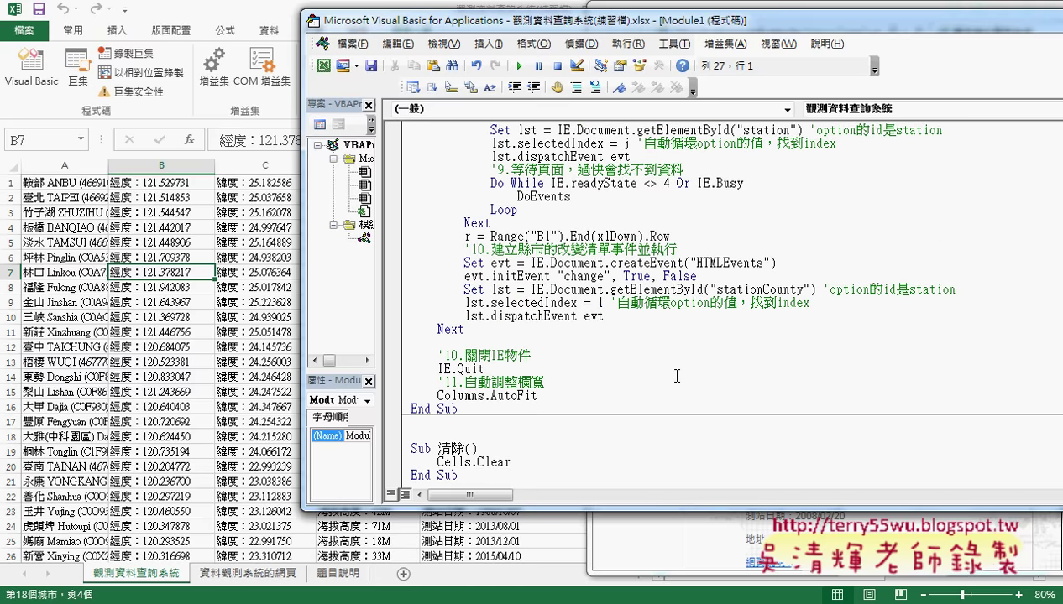
{"action": "left_click_drag", "start_coordinate": [485, 369], "coordinate": [437, 369]}
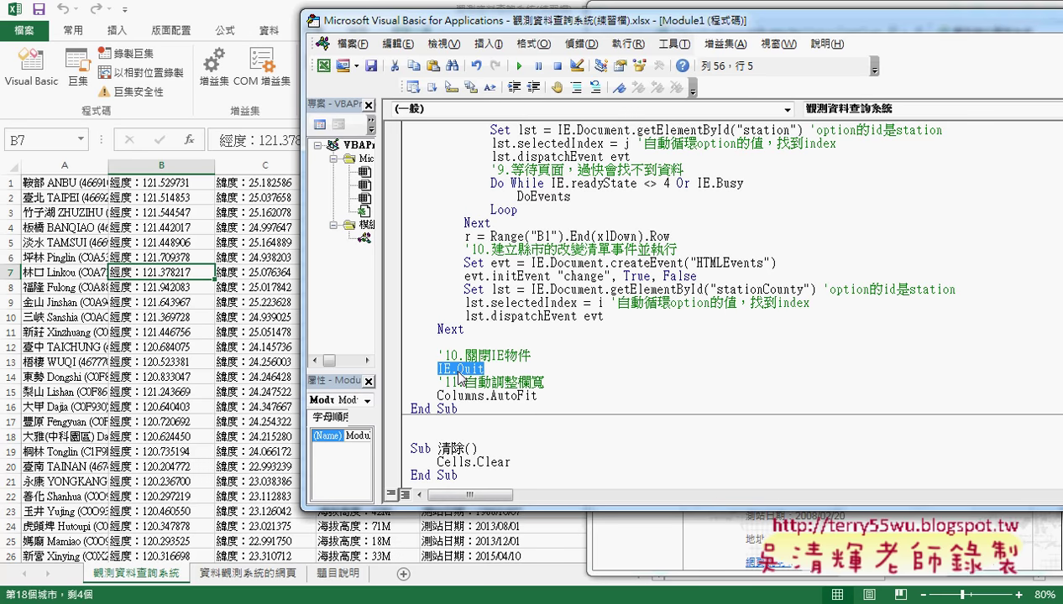
{"action": "left_click_drag", "start_coordinate": [537, 395], "coordinate": [436, 397]}
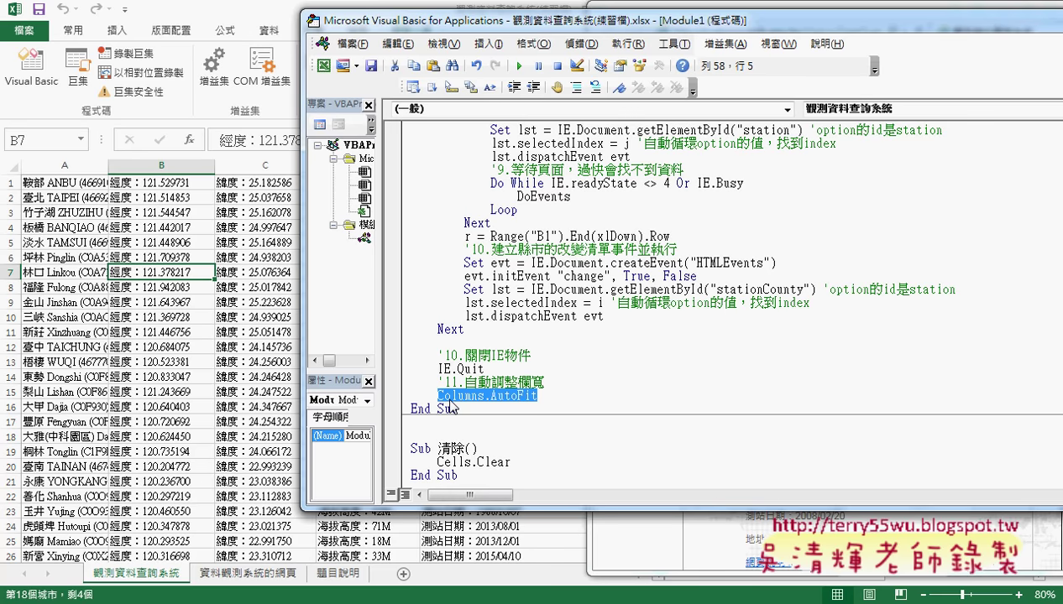
{"action": "double_click", "coordinate": [537, 262]}
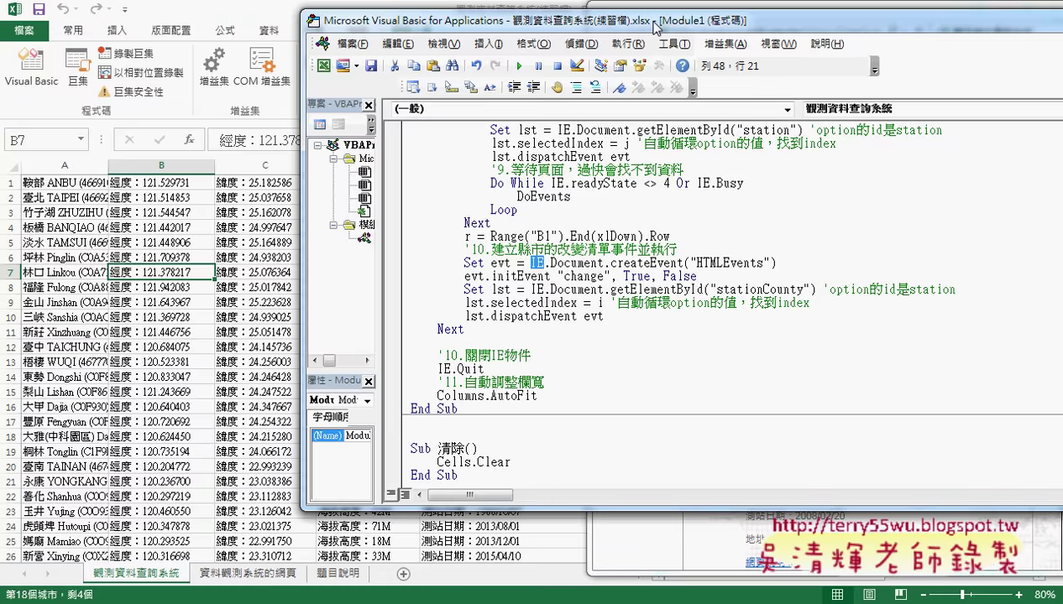
- Close the CODiS page, VBA editor and workbook with 不要儲存, then the leftover folder window
{"action": "left_click_drag", "start_coordinate": [656, 26], "coordinate": [426, 84]}
{"action": "left_click_drag", "start_coordinate": [657, 19], "coordinate": [478, 35]}
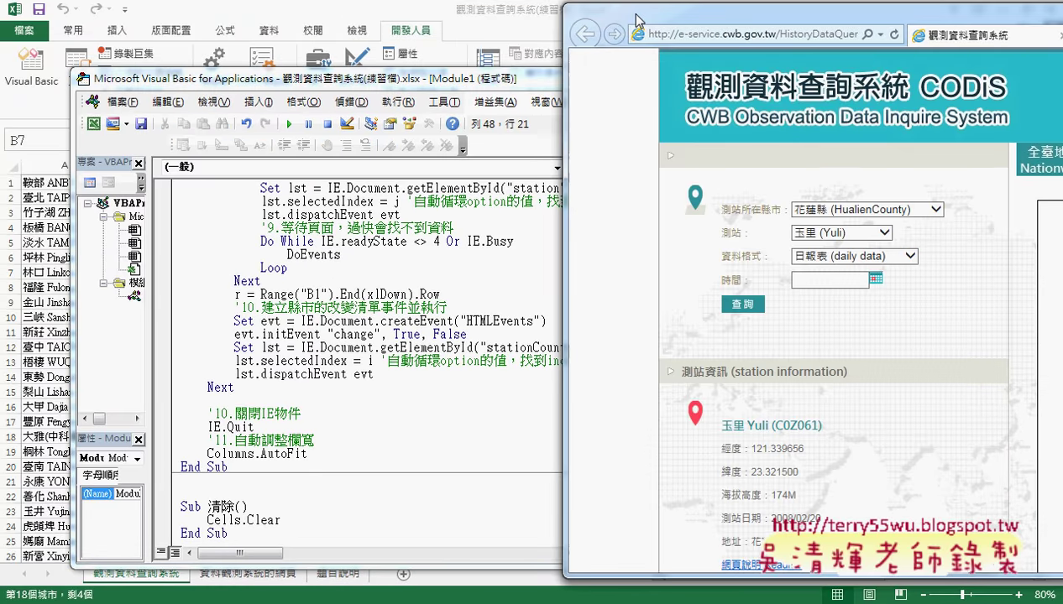
{"action": "double_click", "coordinate": [959, 33]}
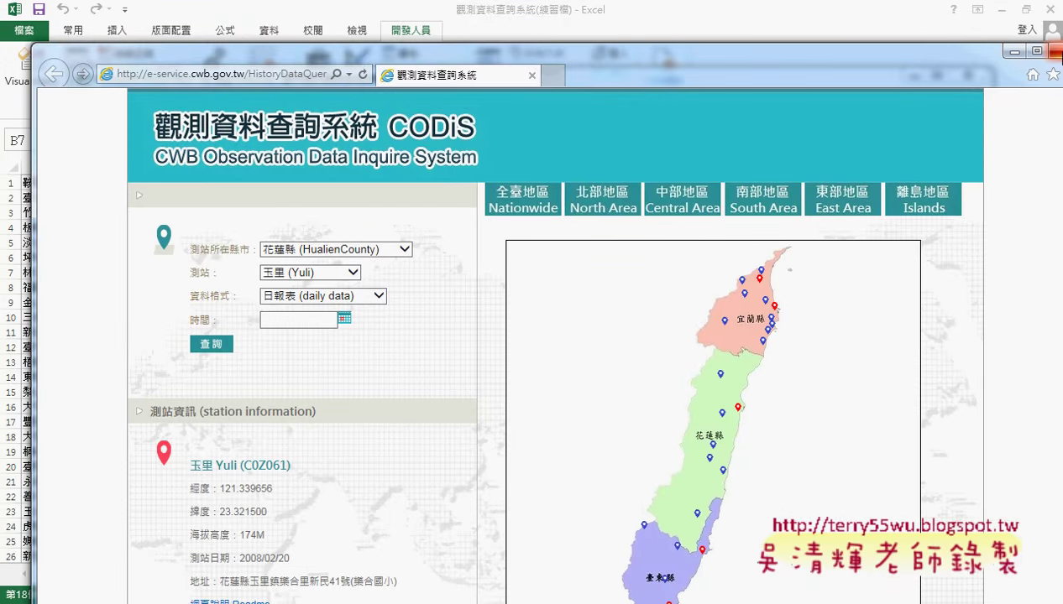
{"action": "left_click", "coordinate": [1041, 50]}
{"action": "left_click", "coordinate": [1050, 99]}
{"action": "left_click", "coordinate": [1051, 11]}
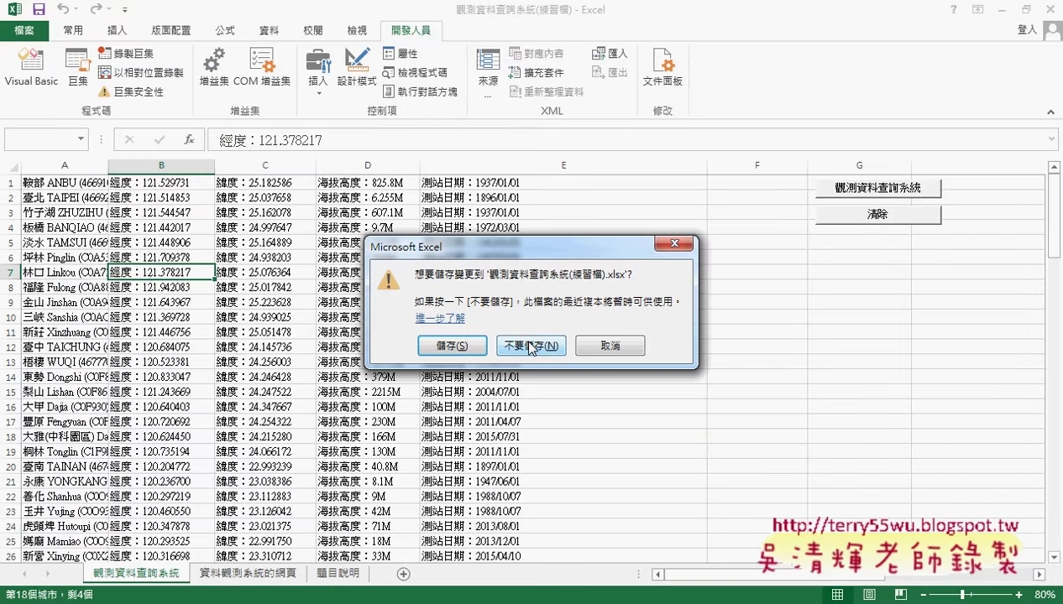
{"action": "left_click", "coordinate": [527, 344]}
{"action": "left_click", "coordinate": [879, 96]}
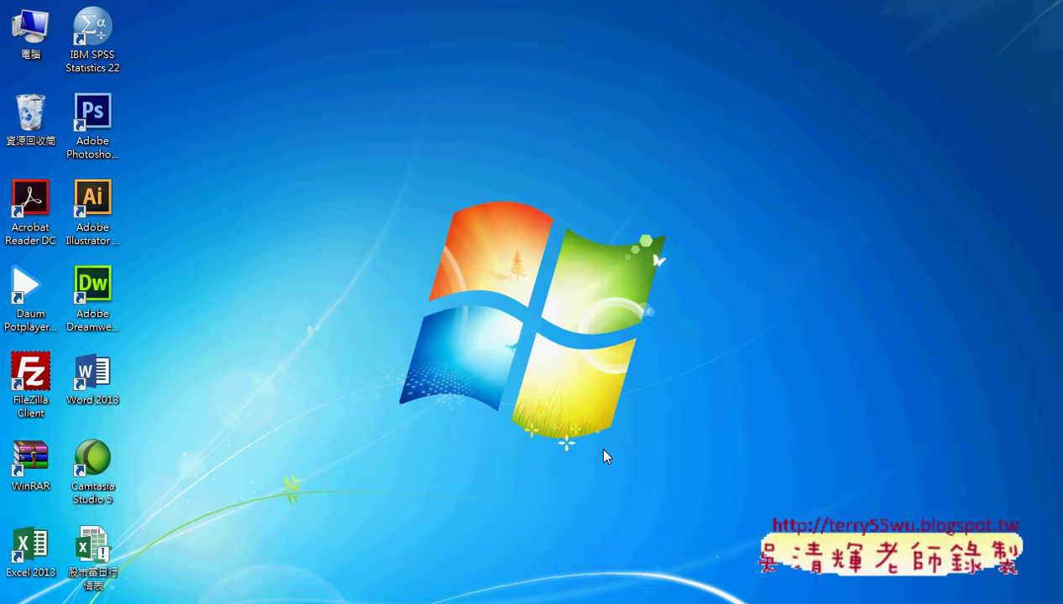